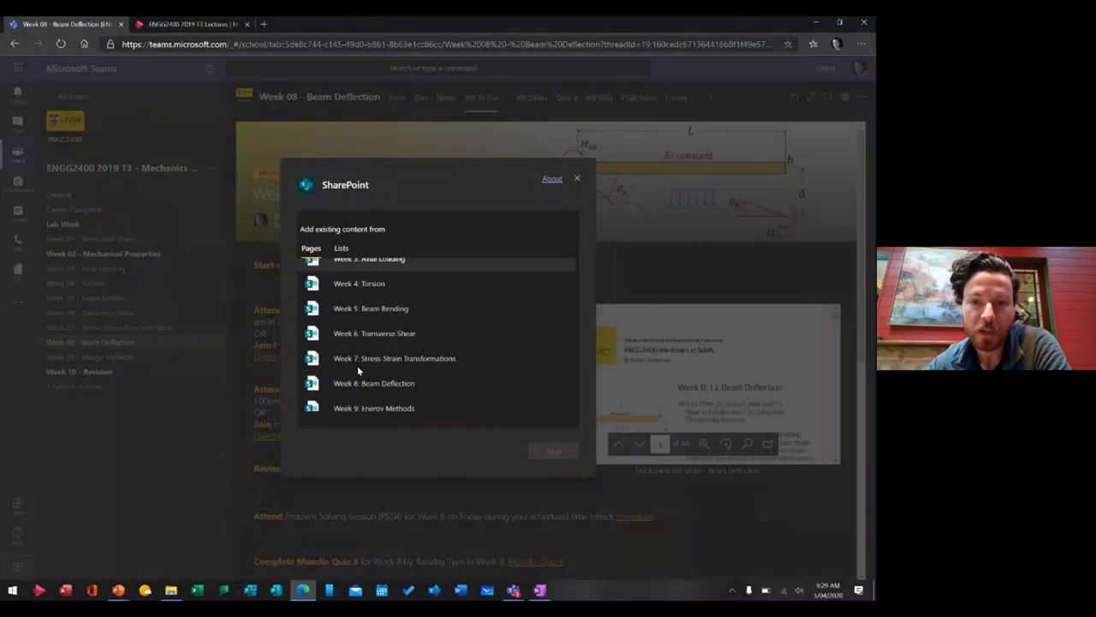
Step: Close the SharePoint content dialog without saving, and check how the Week 8 page adapts to different browser window sizes before maximizing the window again
{"action": "left_click", "coordinate": [578, 180]}
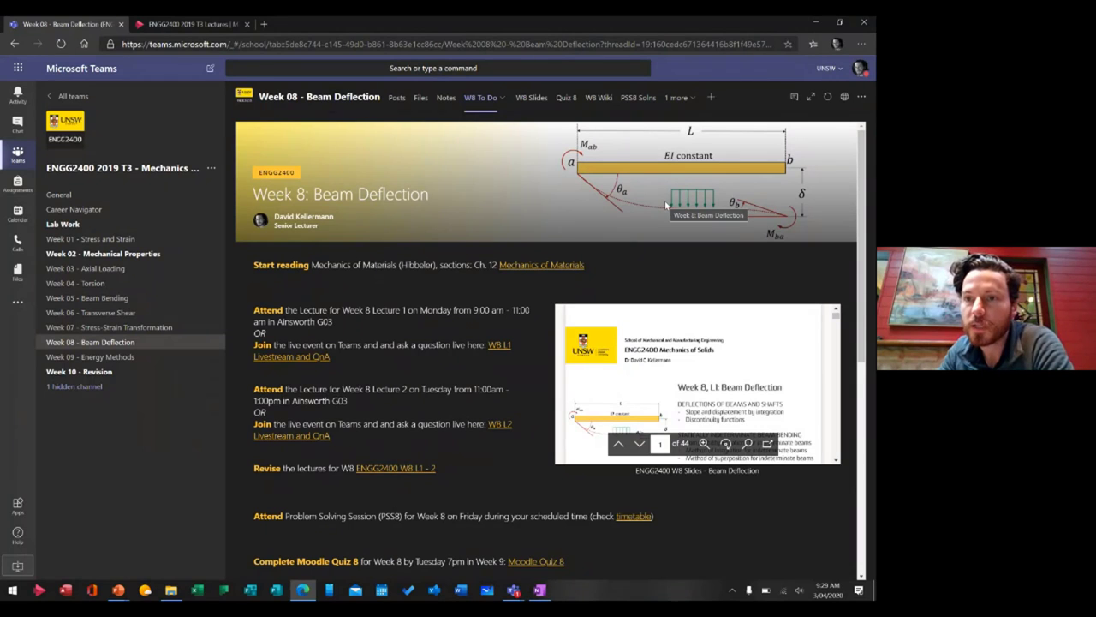
{"action": "left_click", "coordinate": [839, 29]}
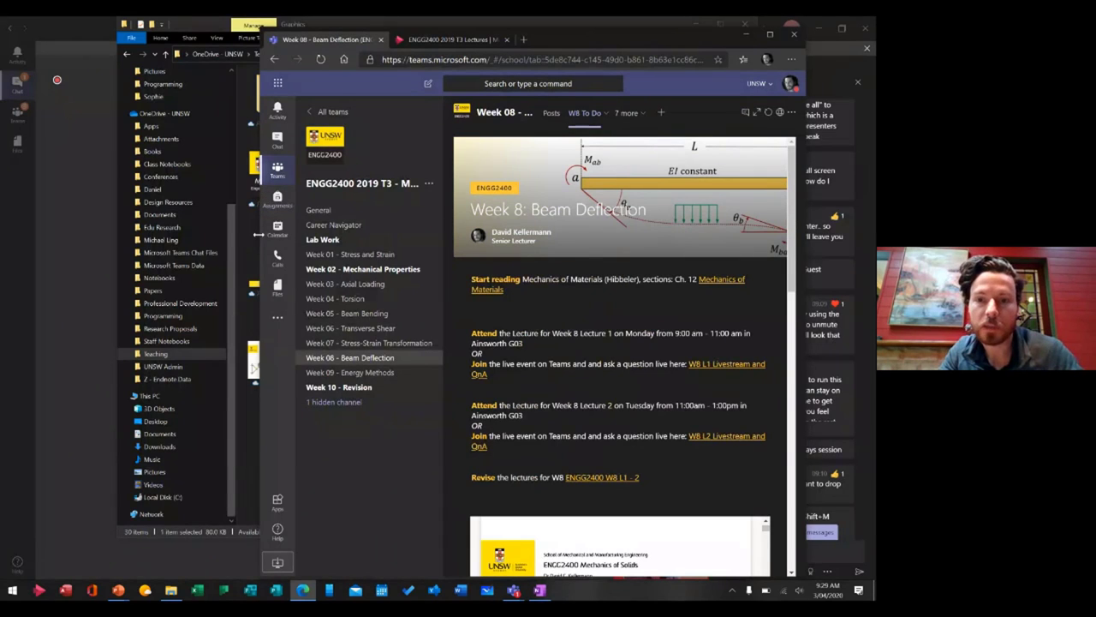
{"action": "left_click_drag", "start_coordinate": [257, 234], "coordinate": [47, 248]}
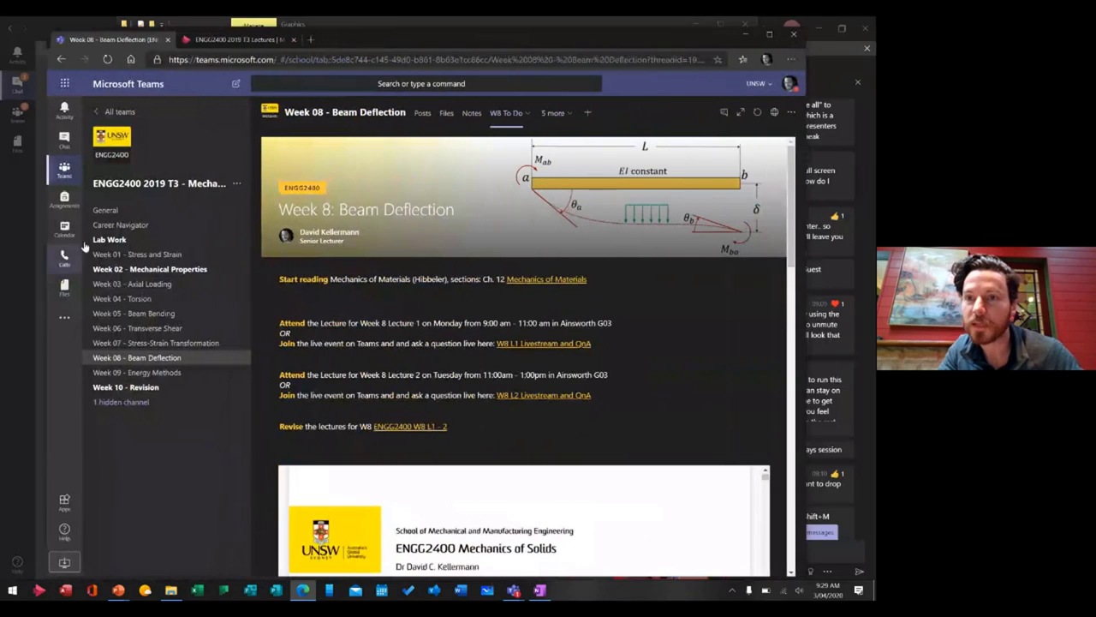
{"action": "left_click_drag", "start_coordinate": [805, 29], "coordinate": [764, 31]}
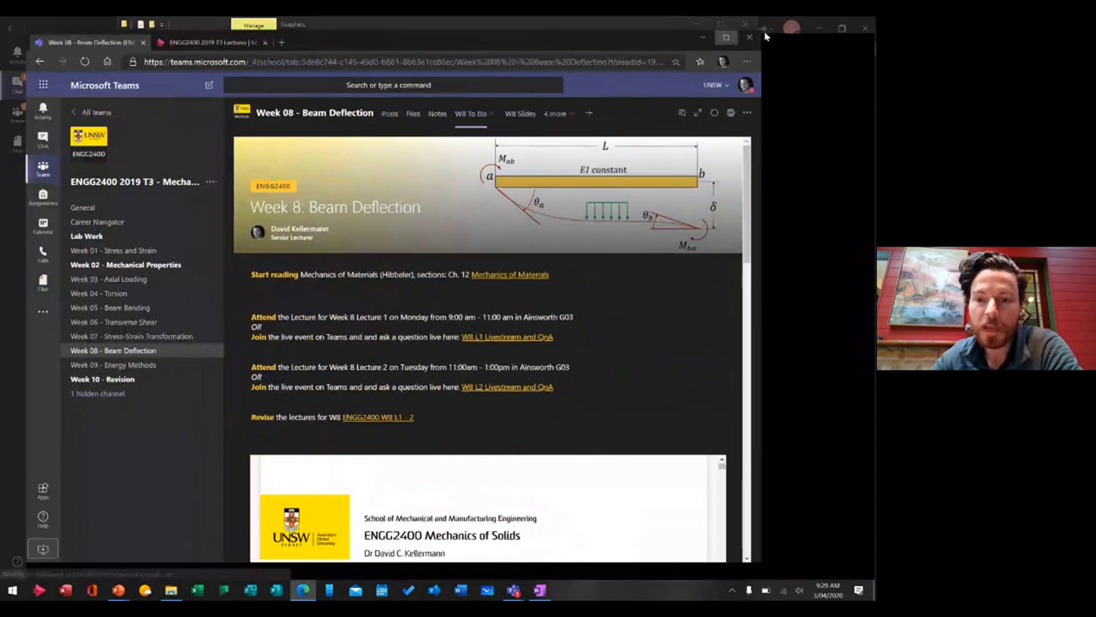
{"action": "double_click", "coordinate": [764, 31]}
Step: Review the Week 8 to-do list and open its W8 L1 livestream link, declining the desktop app launch and closing the event page
{"action": "scroll", "coordinate": [496, 353], "scroll_direction": "down", "scroll_amount": 1}
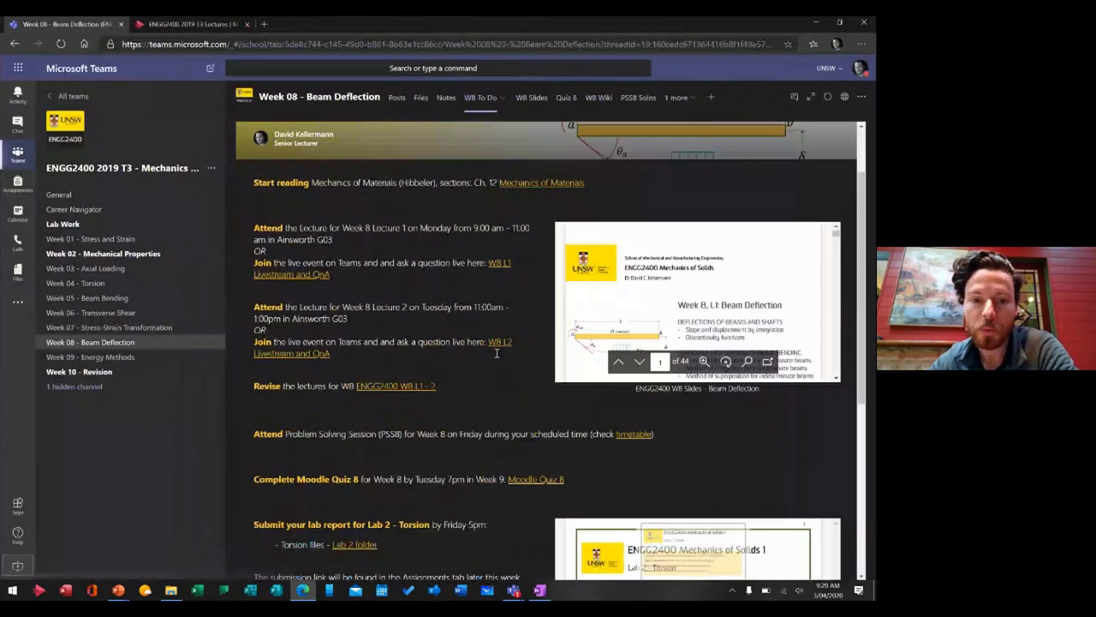
{"action": "scroll", "coordinate": [495, 353], "scroll_direction": "down", "scroll_amount": 1}
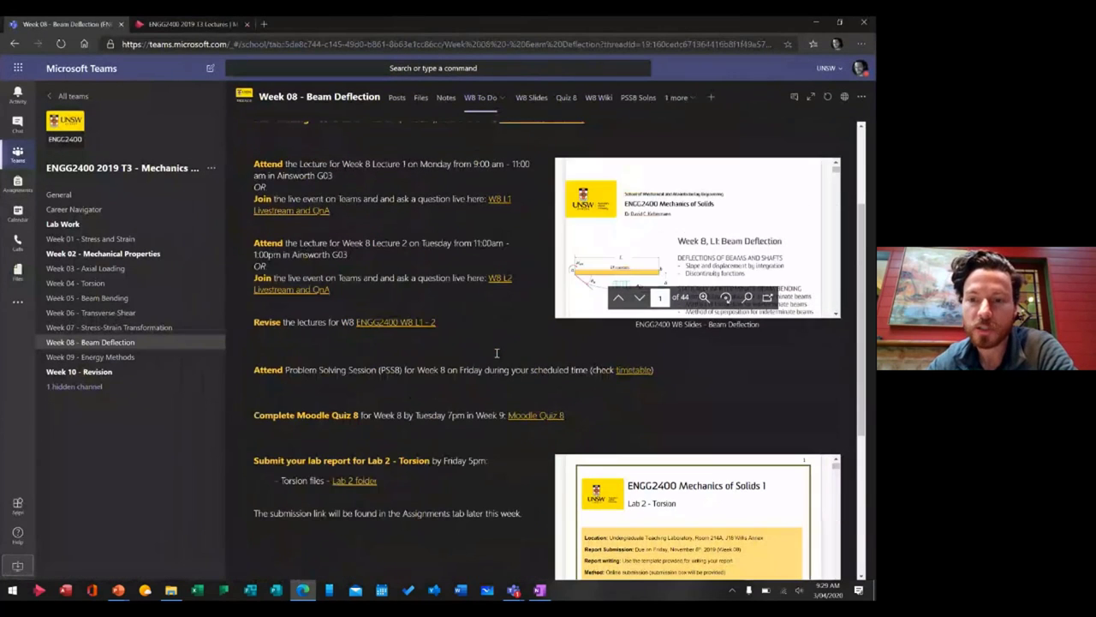
{"action": "scroll", "coordinate": [495, 353], "scroll_direction": "up", "scroll_amount": 2}
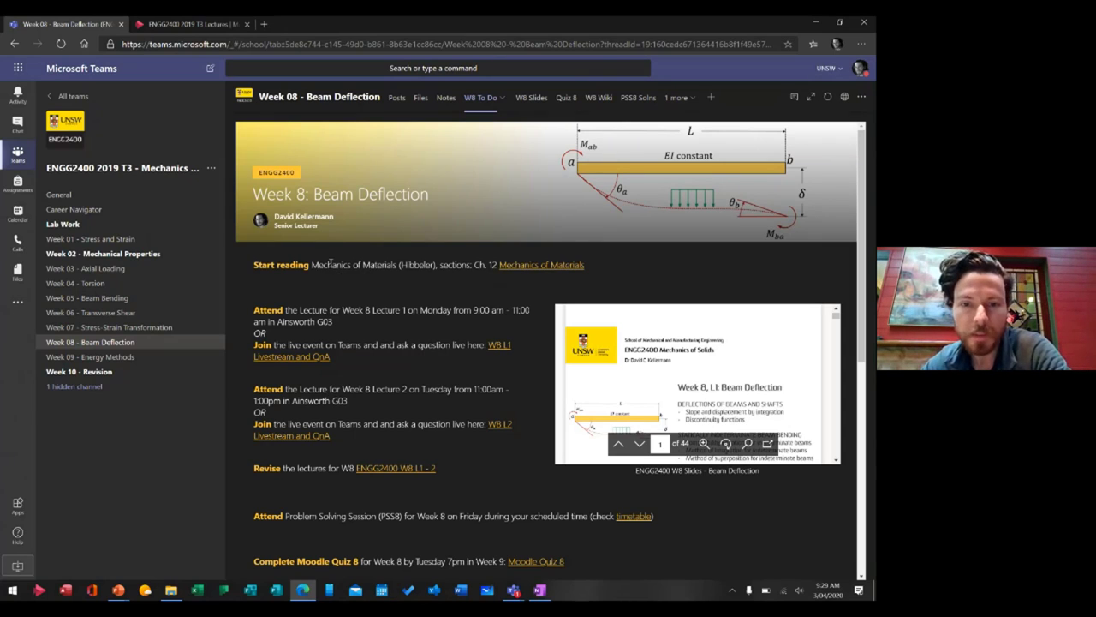
{"action": "scroll", "coordinate": [447, 250], "scroll_direction": "down", "scroll_amount": 1}
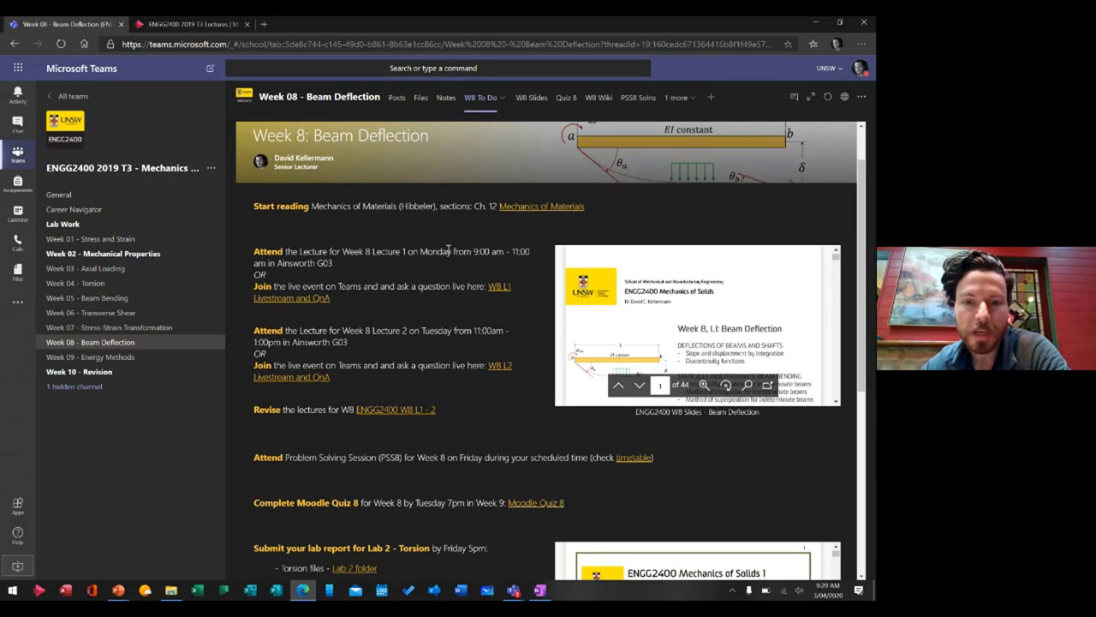
{"action": "left_click", "coordinate": [323, 297]}
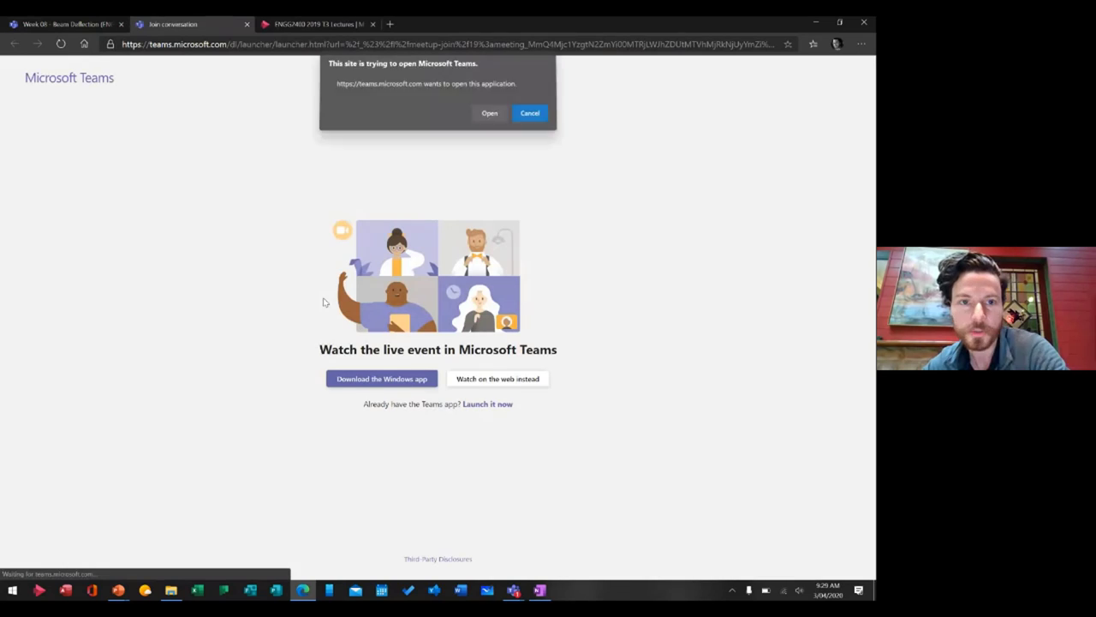
{"action": "left_click", "coordinate": [530, 116]}
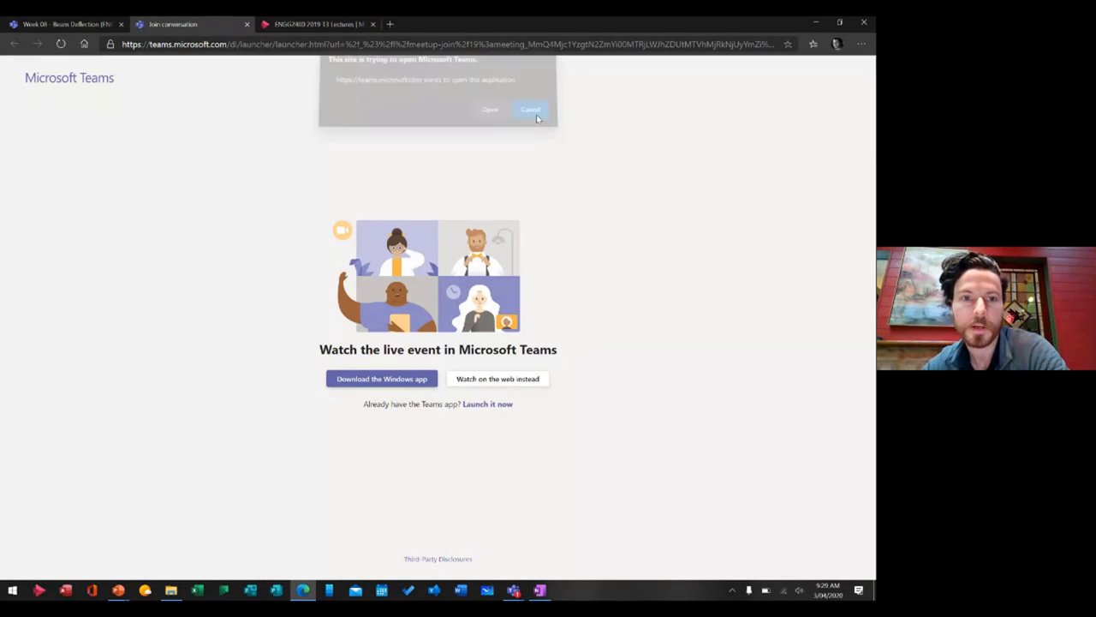
{"action": "left_click", "coordinate": [245, 24]}
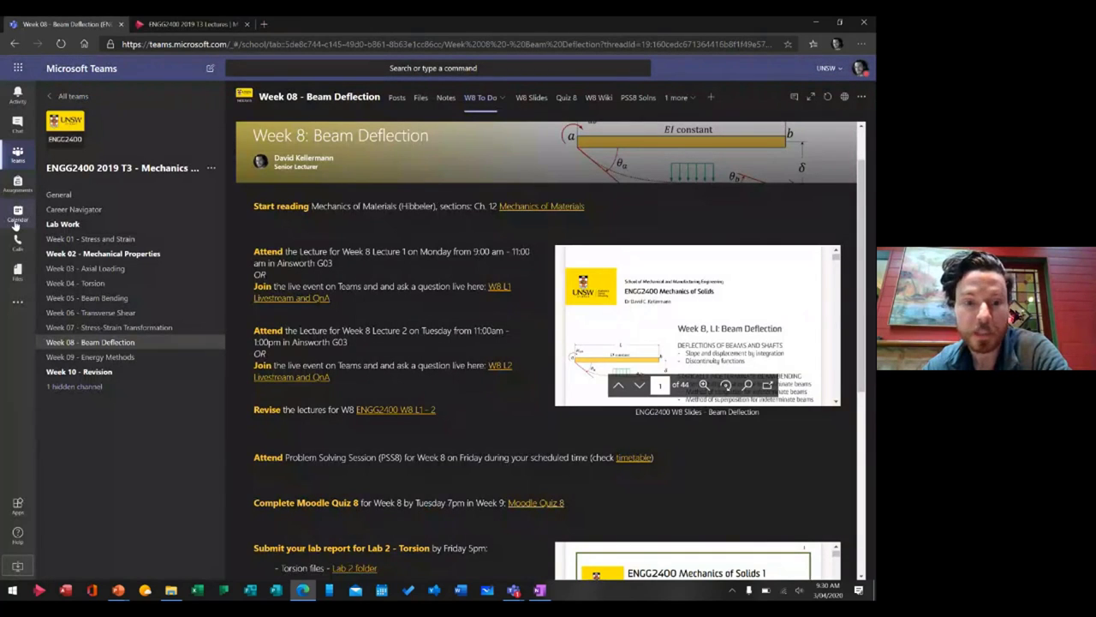
Step: Look over the rest of the Week 8 page and copy the link to the W8 To Do tab
{"action": "scroll", "coordinate": [381, 325], "scroll_direction": "down", "scroll_amount": 2}
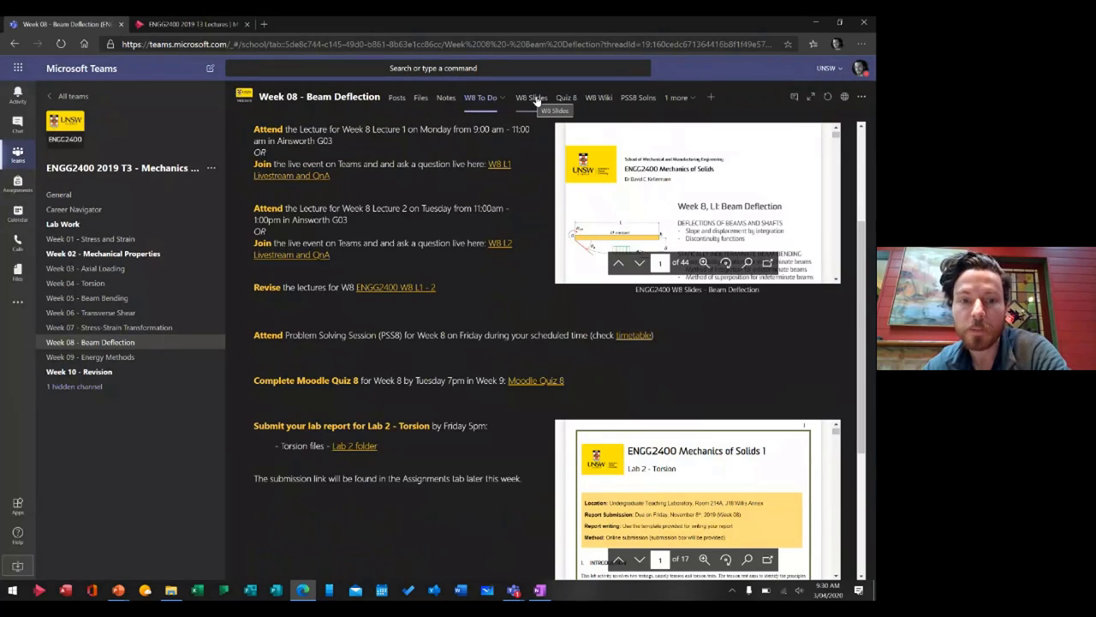
{"action": "scroll", "coordinate": [425, 266], "scroll_direction": "up", "scroll_amount": 3}
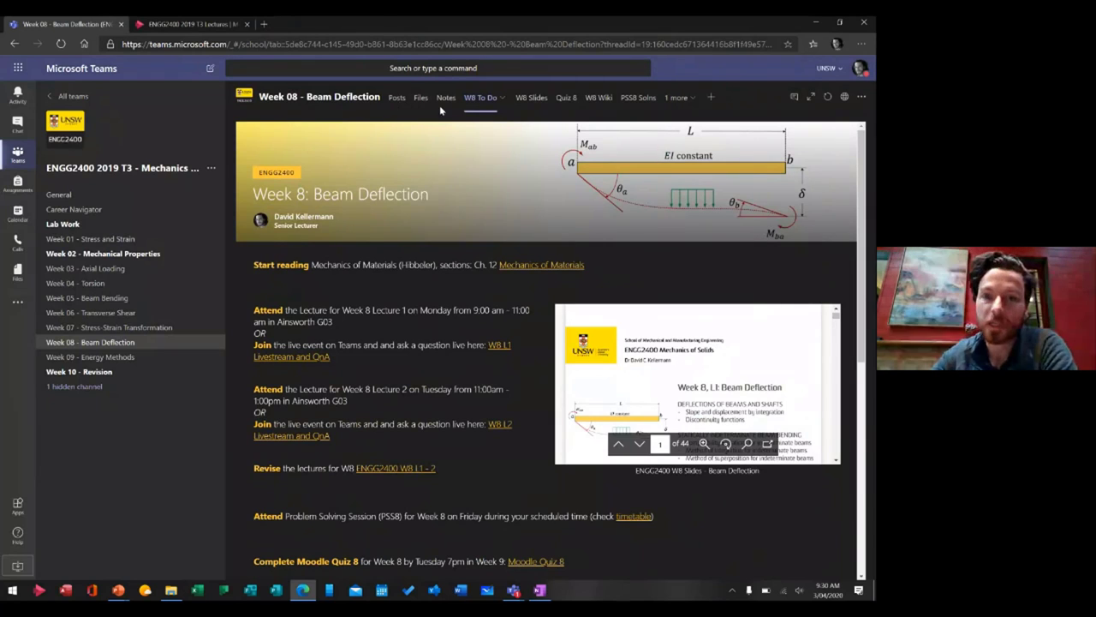
{"action": "left_click", "coordinate": [861, 99]}
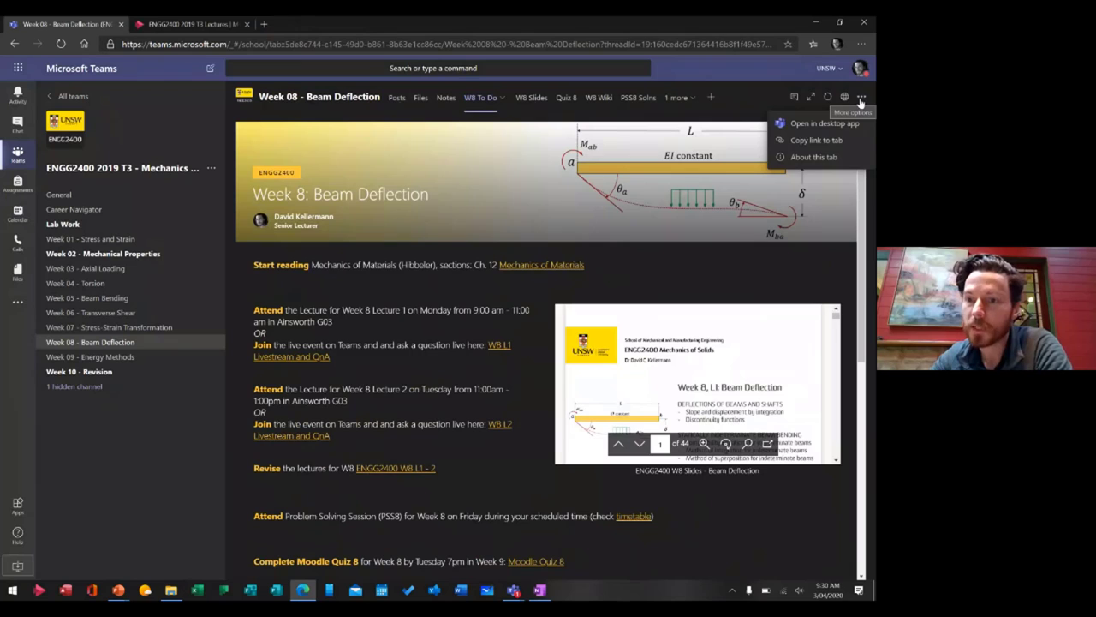
{"action": "left_click", "coordinate": [815, 140]}
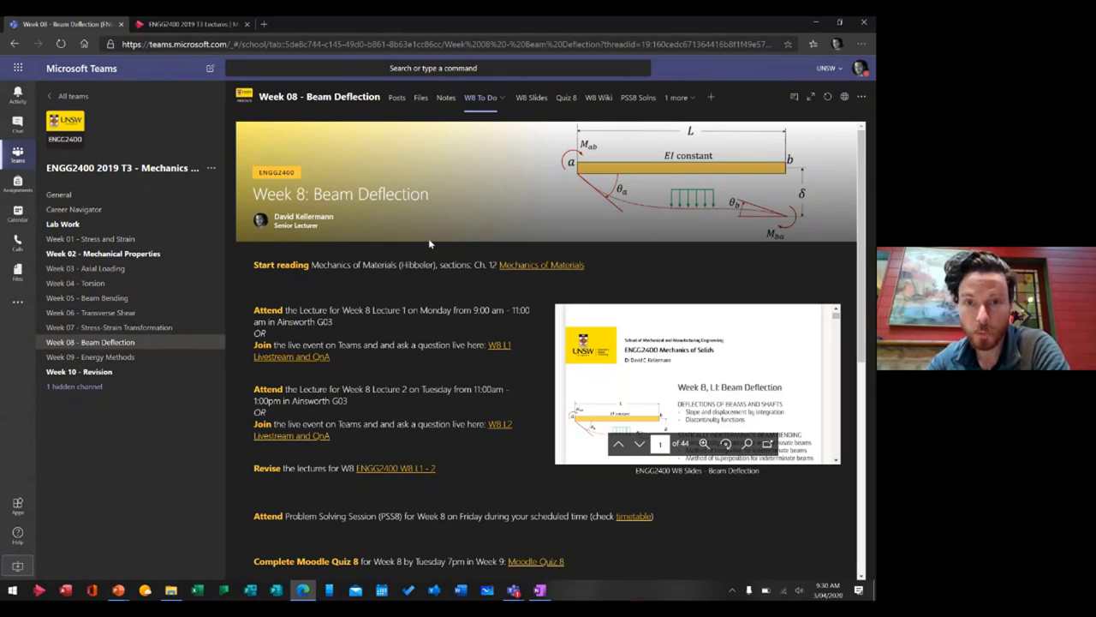
Step: Show the post type choices for a new formatted post in the Week 8 channel, and return to the W8 To Do page
{"action": "left_click", "coordinate": [398, 100]}
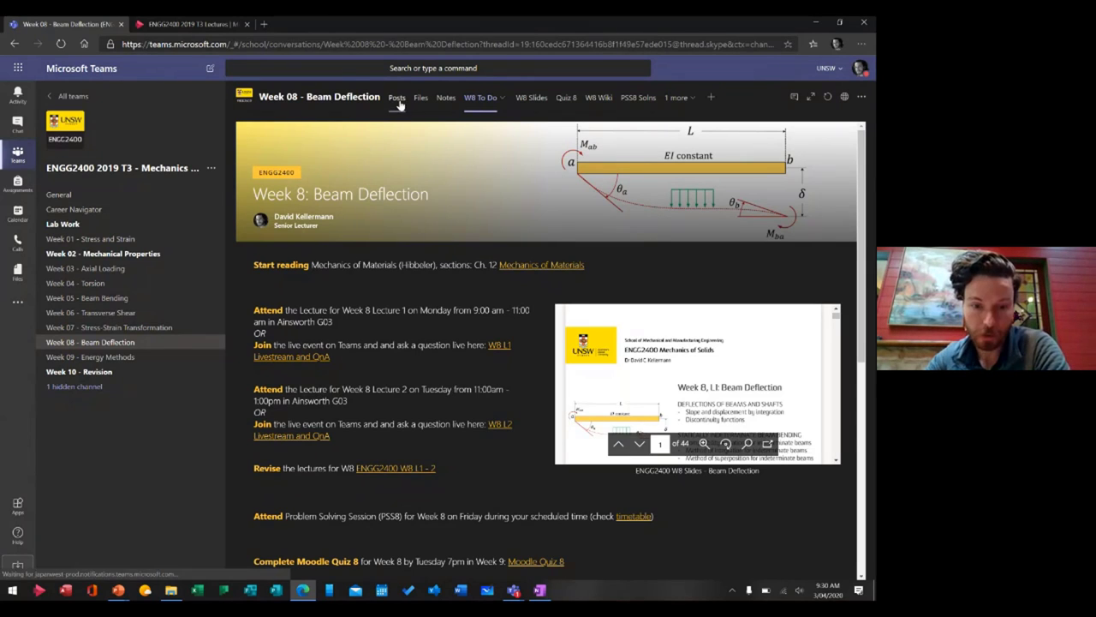
{"action": "left_click", "coordinate": [325, 569]}
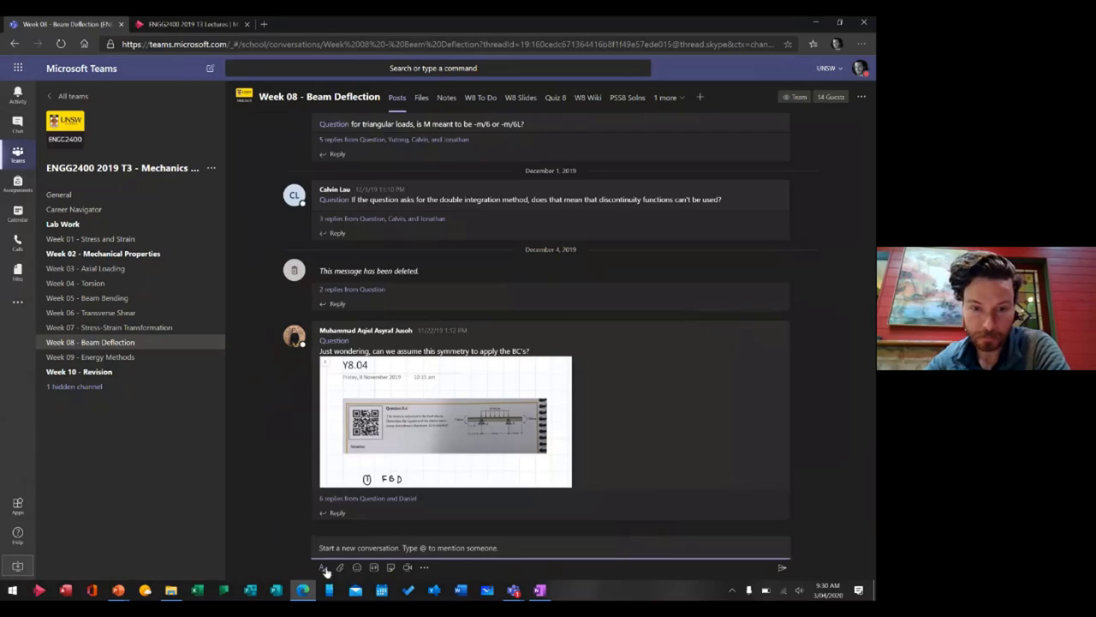
{"action": "left_click", "coordinate": [381, 345]}
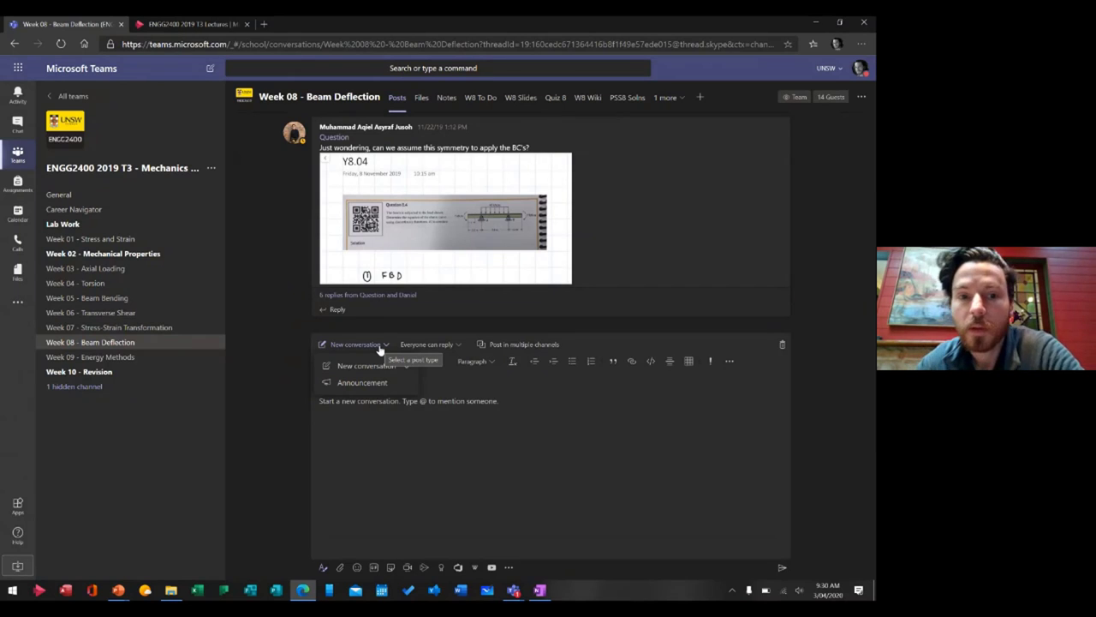
{"action": "left_click", "coordinate": [480, 99]}
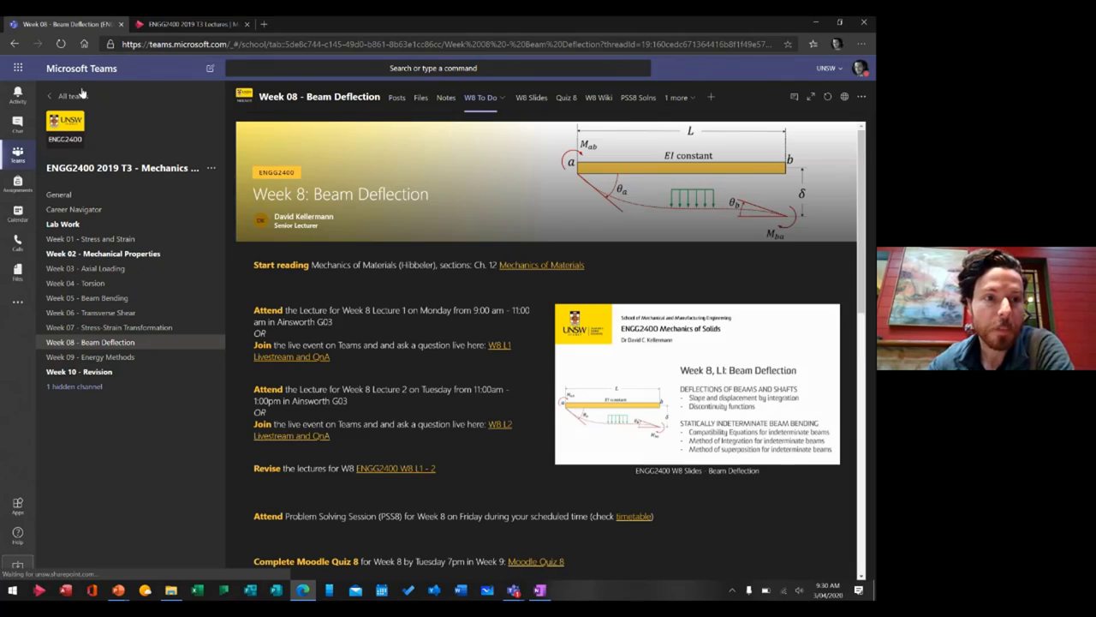
Step: Copy the link to the W1 ToDo tab in the ENGG1234 - Teams Sandbox team's W1 - FBDs and Equilibrium channel, and return to its posts
{"action": "left_click", "coordinate": [76, 96]}
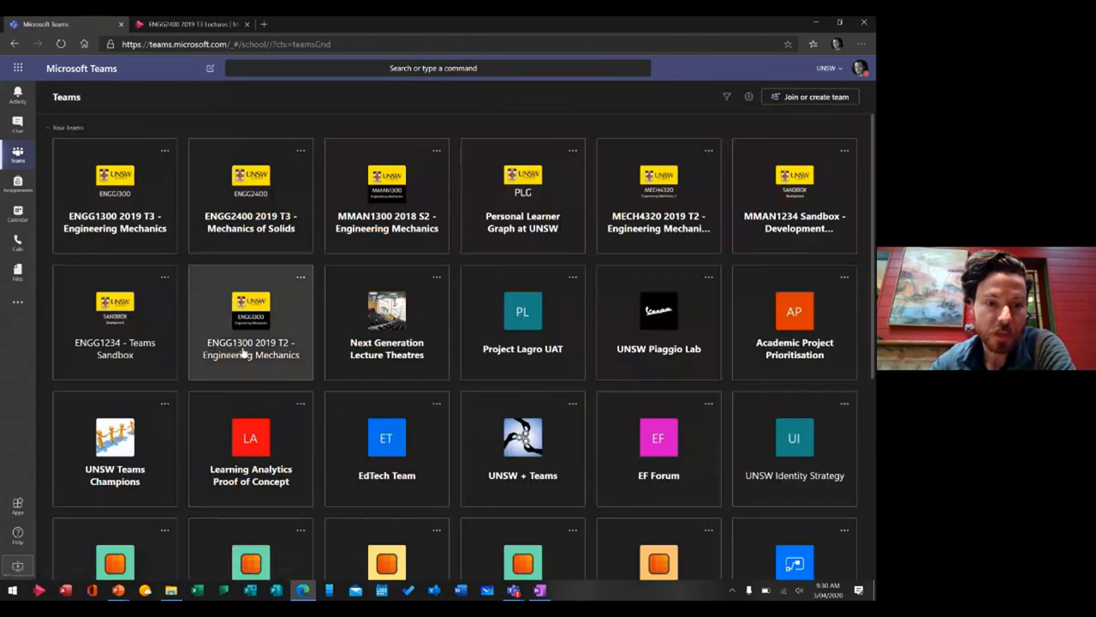
{"action": "left_click", "coordinate": [121, 354]}
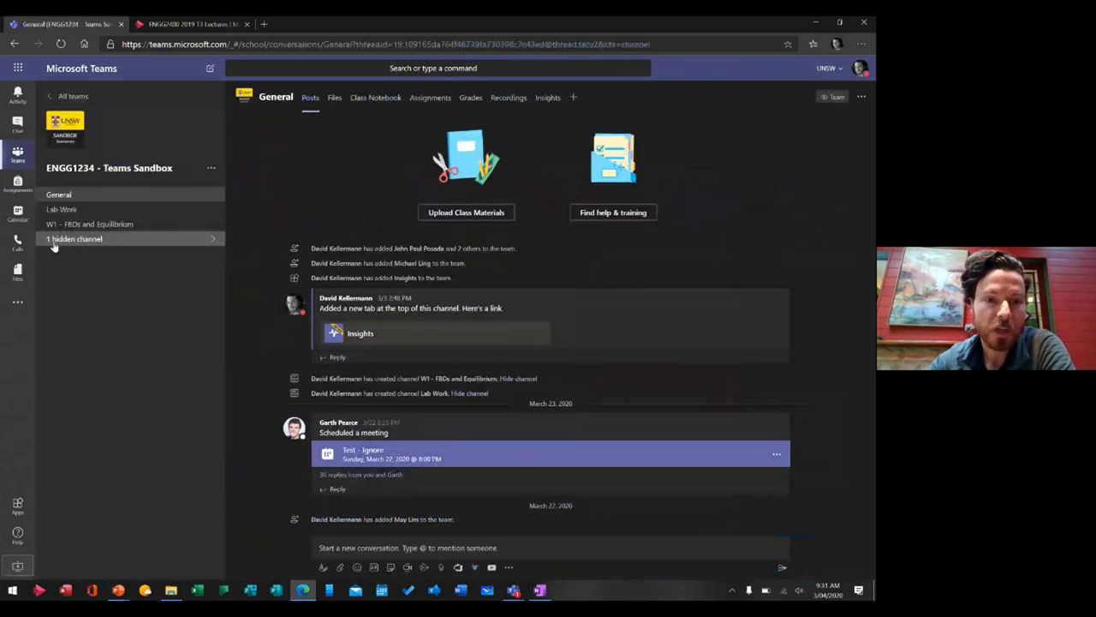
{"action": "left_click", "coordinate": [107, 226]}
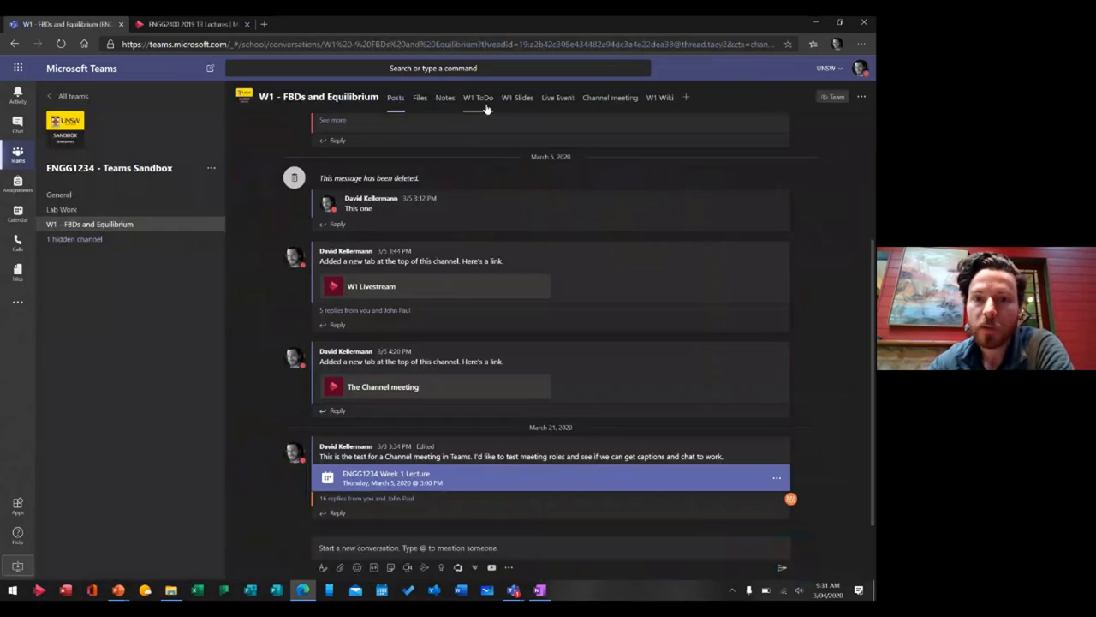
{"action": "left_click", "coordinate": [477, 99]}
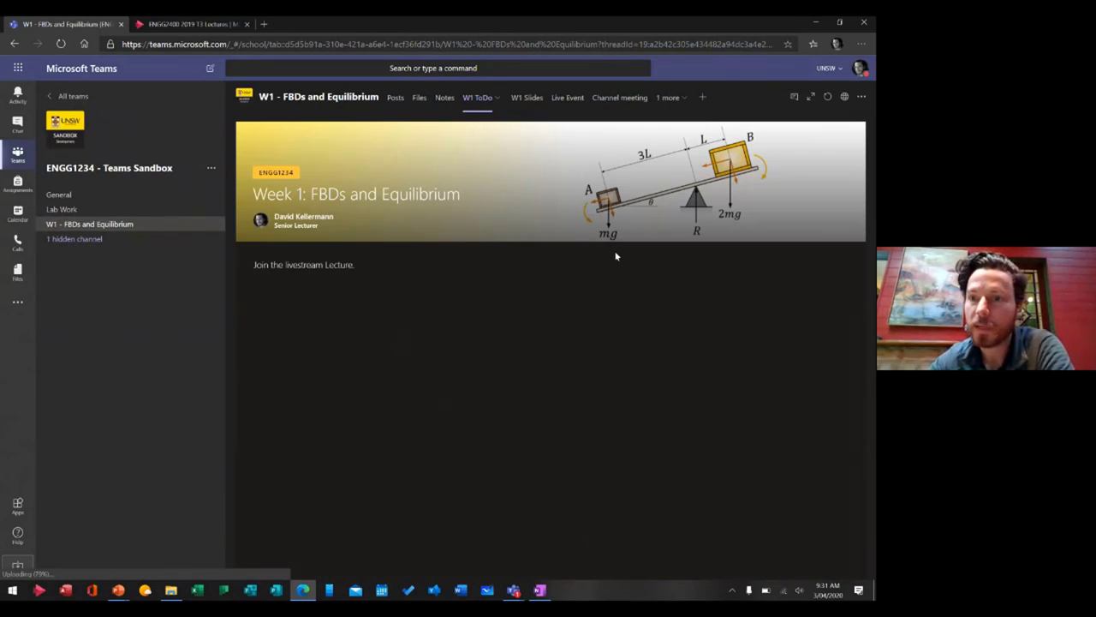
{"action": "left_click", "coordinate": [860, 97]}
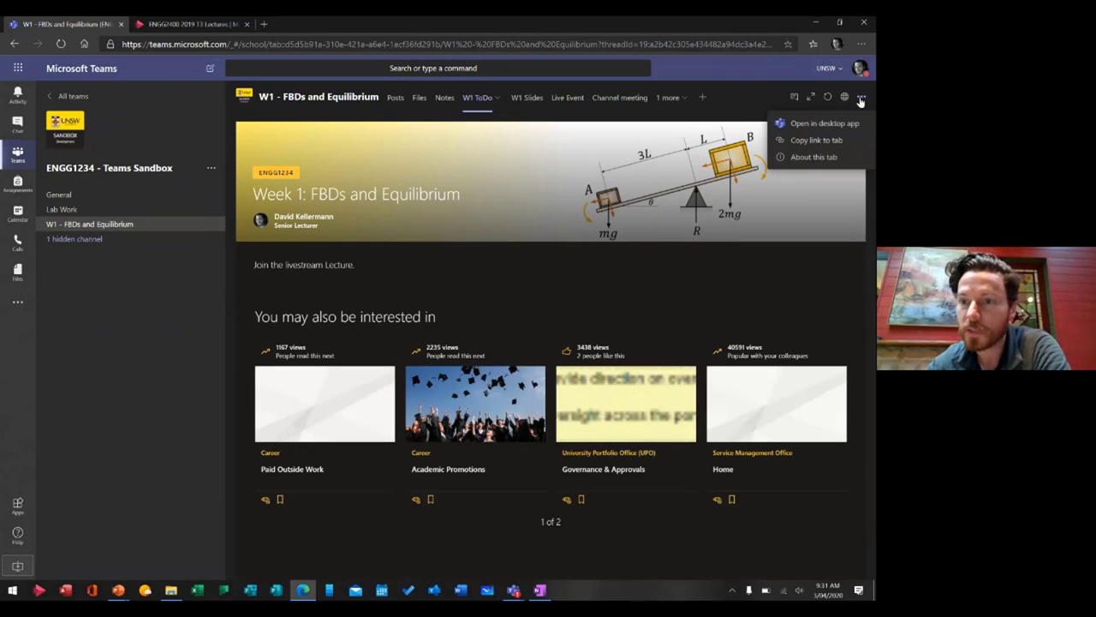
{"action": "left_click", "coordinate": [824, 140]}
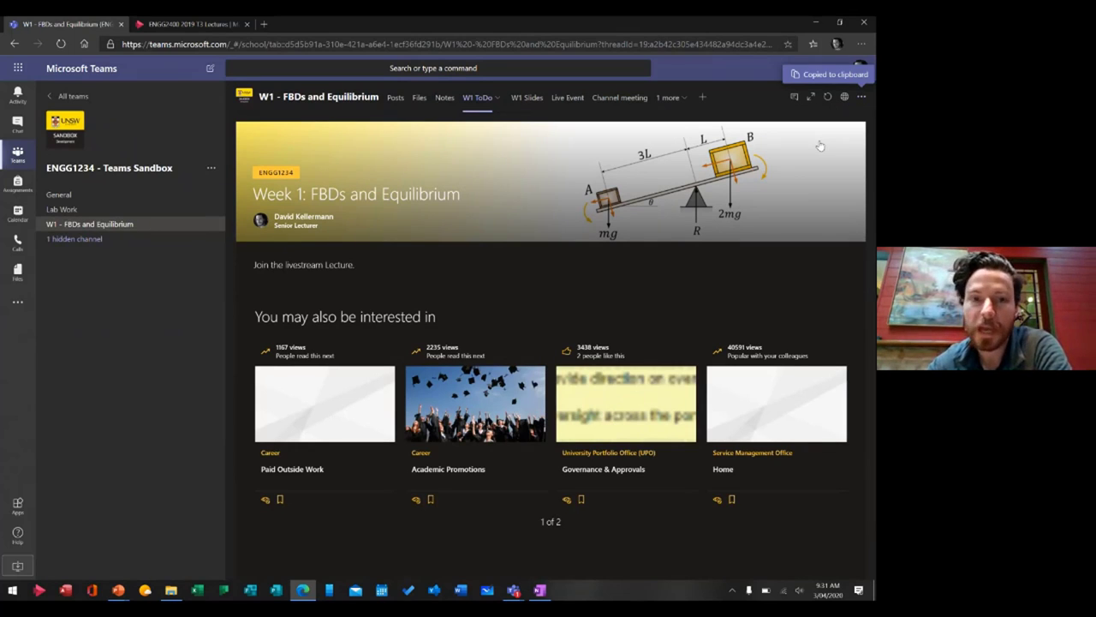
{"action": "left_click", "coordinate": [394, 98]}
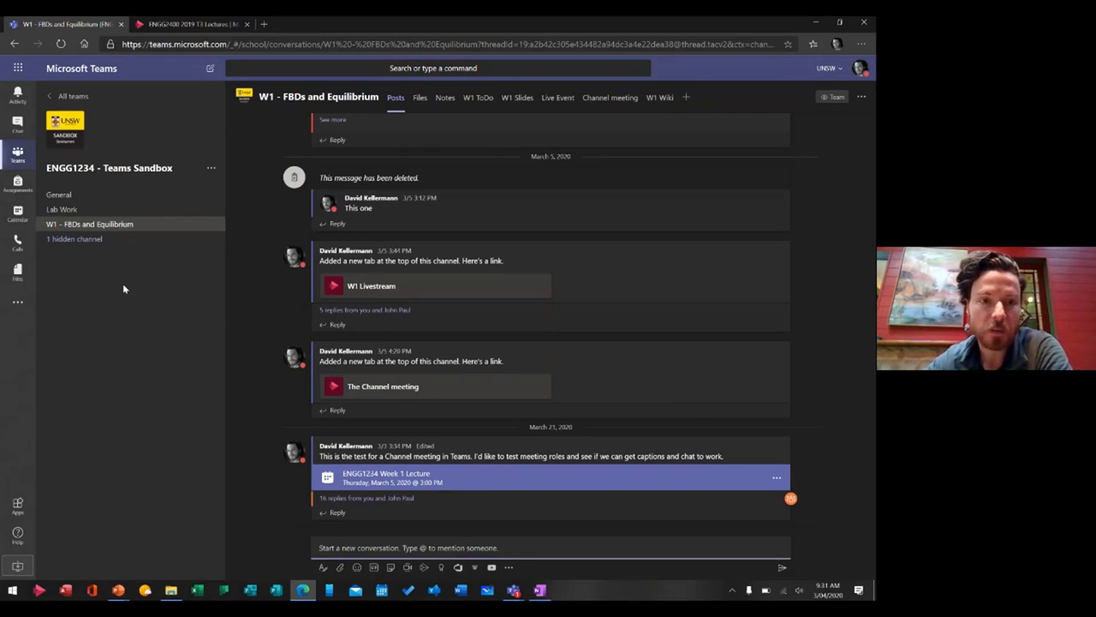
Step: Create the channel "W3 - Topic X" with description "topics w3" in the ENGG1234 - Teams Sandbox team, automatically shown in everyone's channel list
{"action": "left_click", "coordinate": [212, 169]}
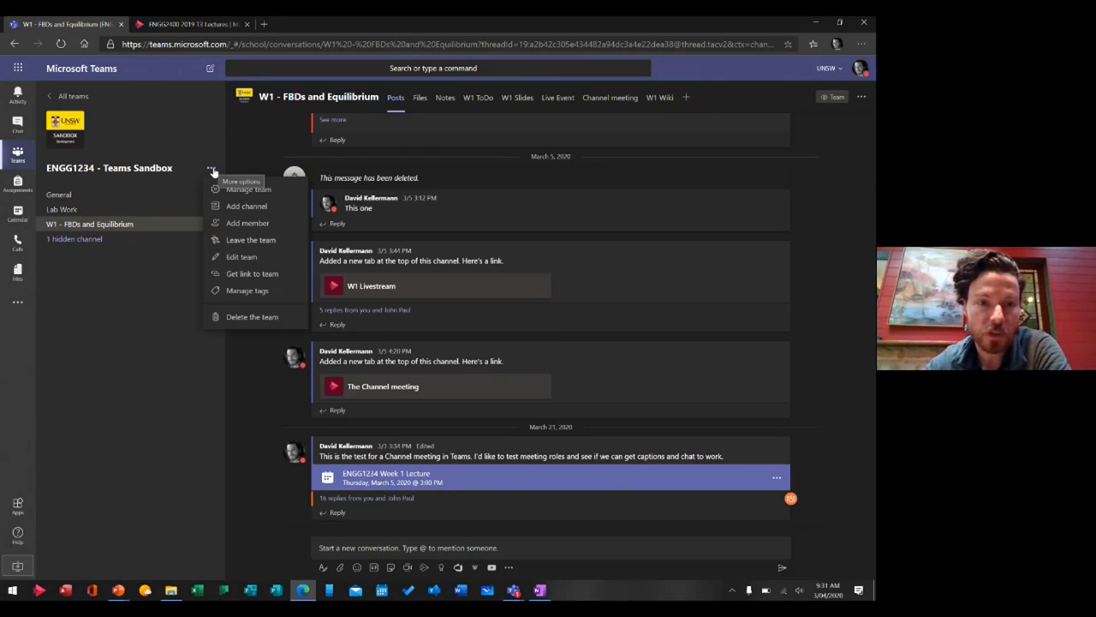
{"action": "left_click", "coordinate": [245, 208]}
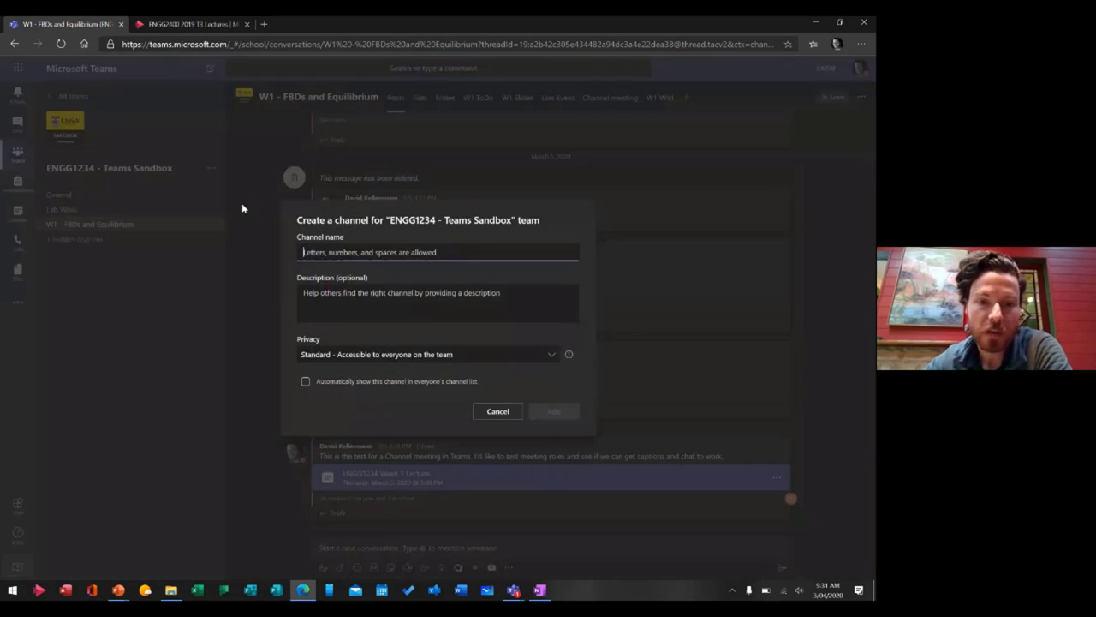
{"action": "type", "text": "W3 "}
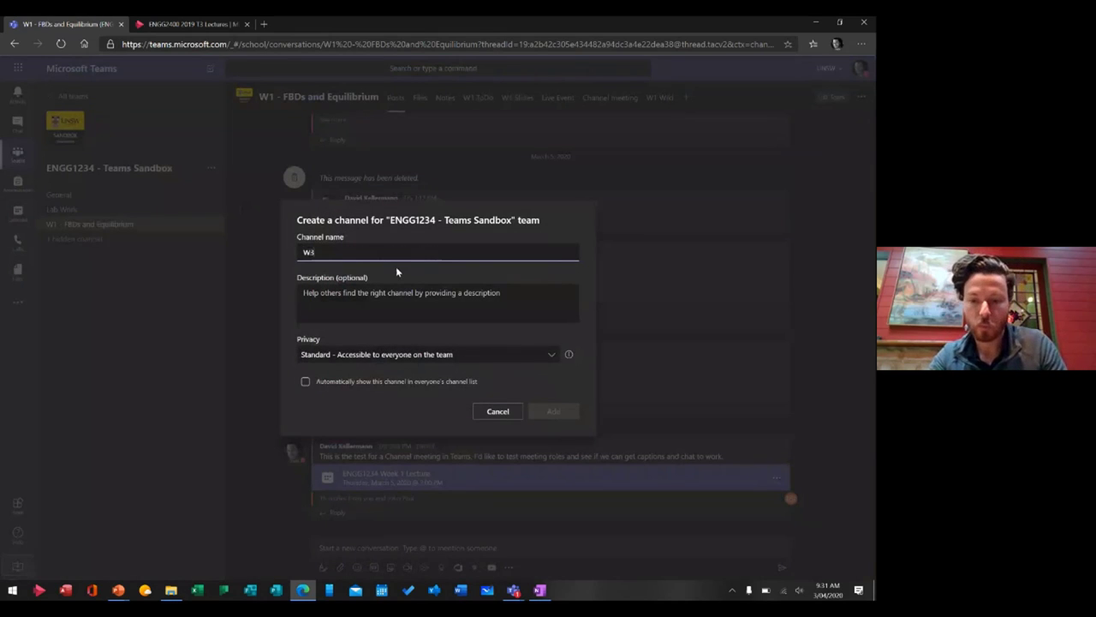
{"action": "type", "text": "-"}
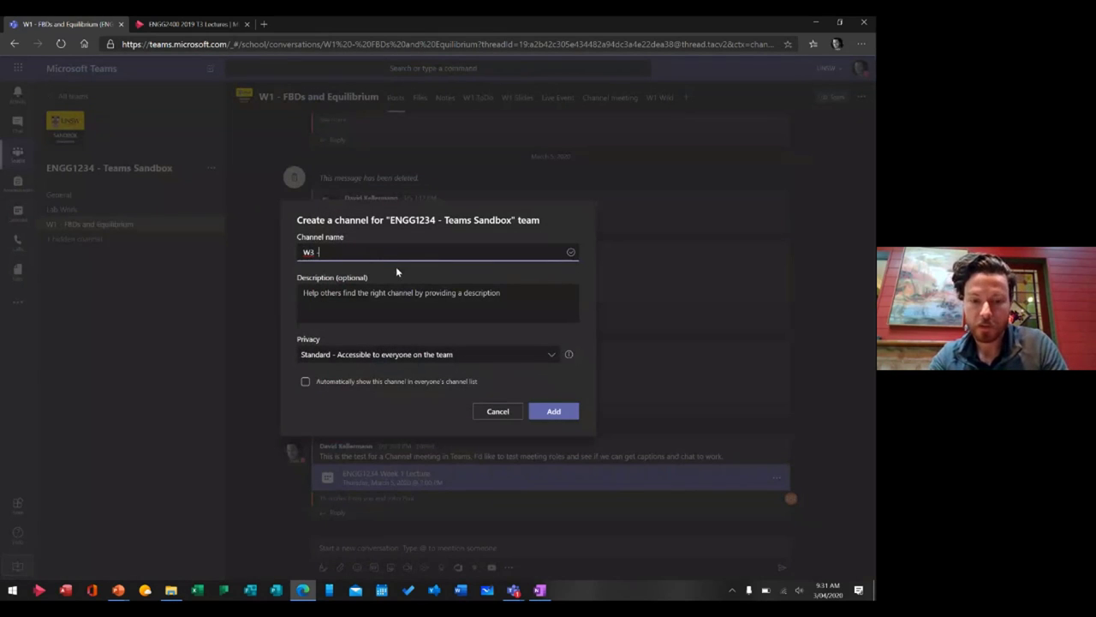
{"action": "type", "text": " Topic "}
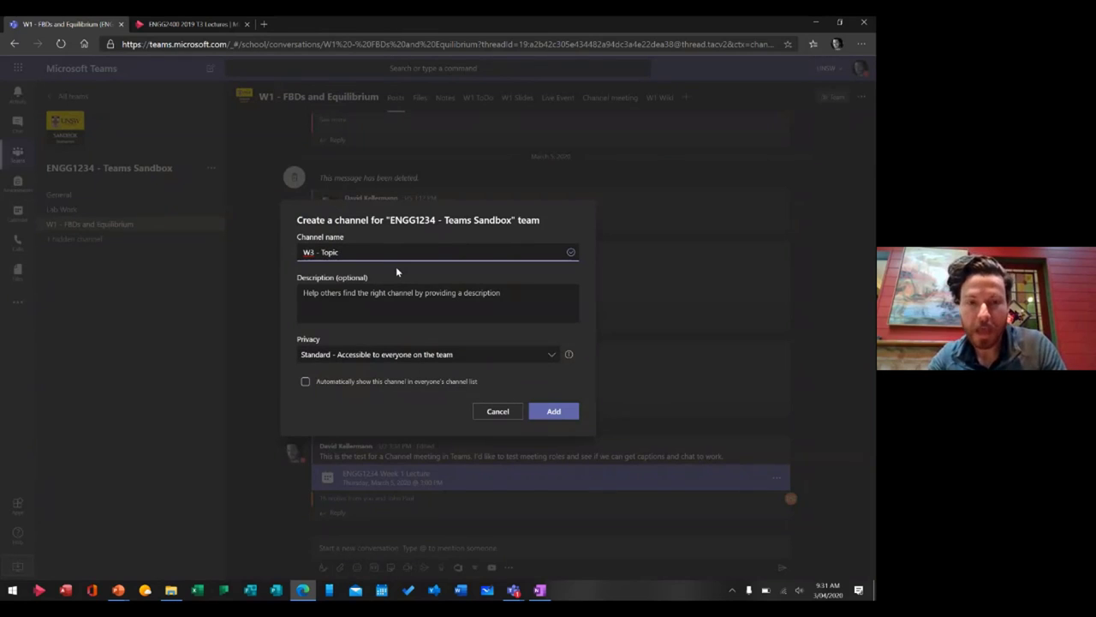
{"action": "type", "text": "X"}
{"action": "left_click", "coordinate": [379, 297]}
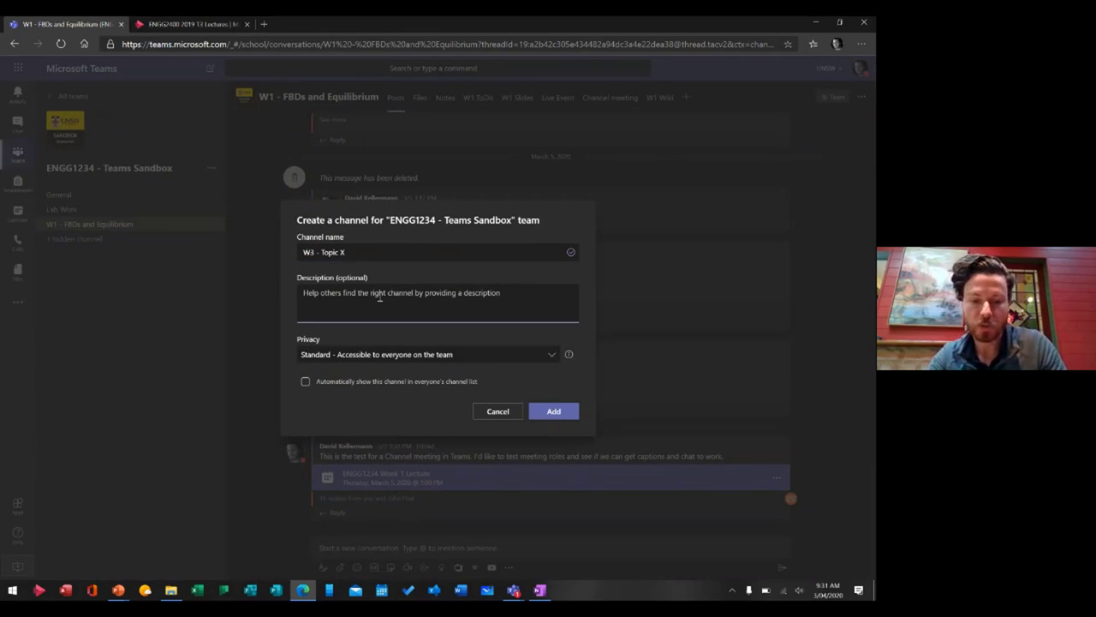
{"action": "type", "text": "topics w3"}
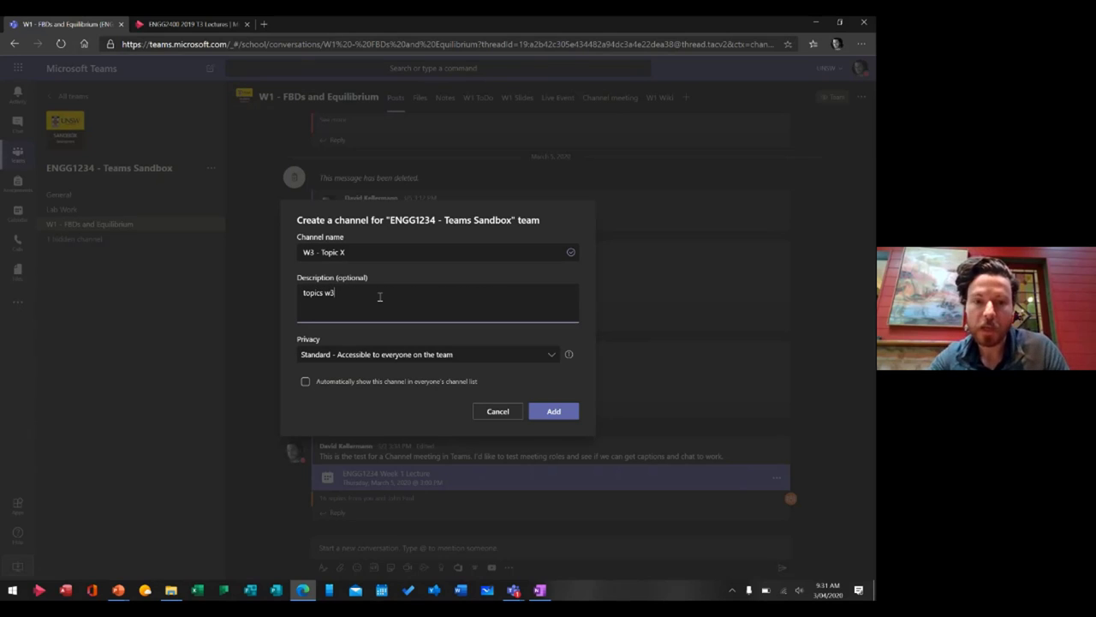
{"action": "left_click", "coordinate": [306, 382]}
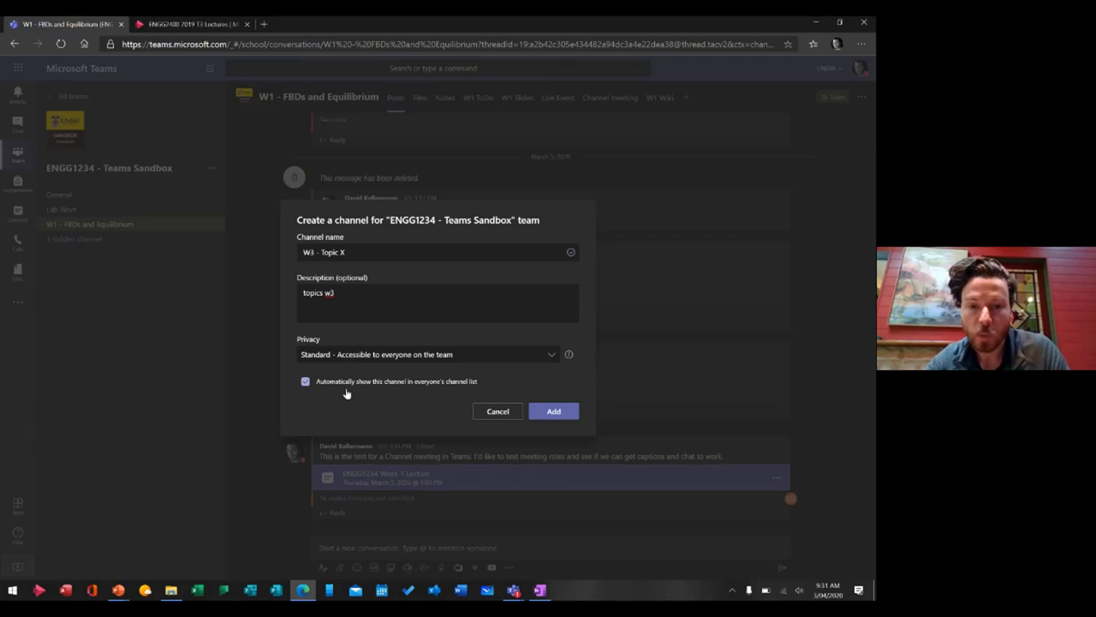
{"action": "left_click", "coordinate": [559, 412]}
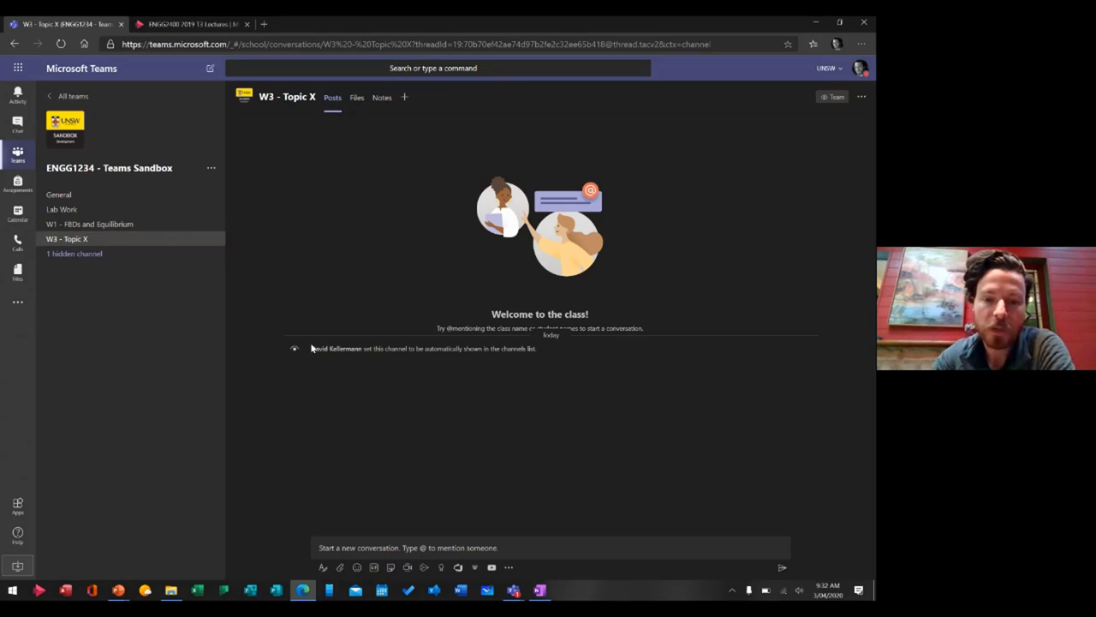
Step: Start a formatted post in the W3 - Topic X channel and set its type to Announcement
{"action": "left_click", "coordinate": [324, 569]}
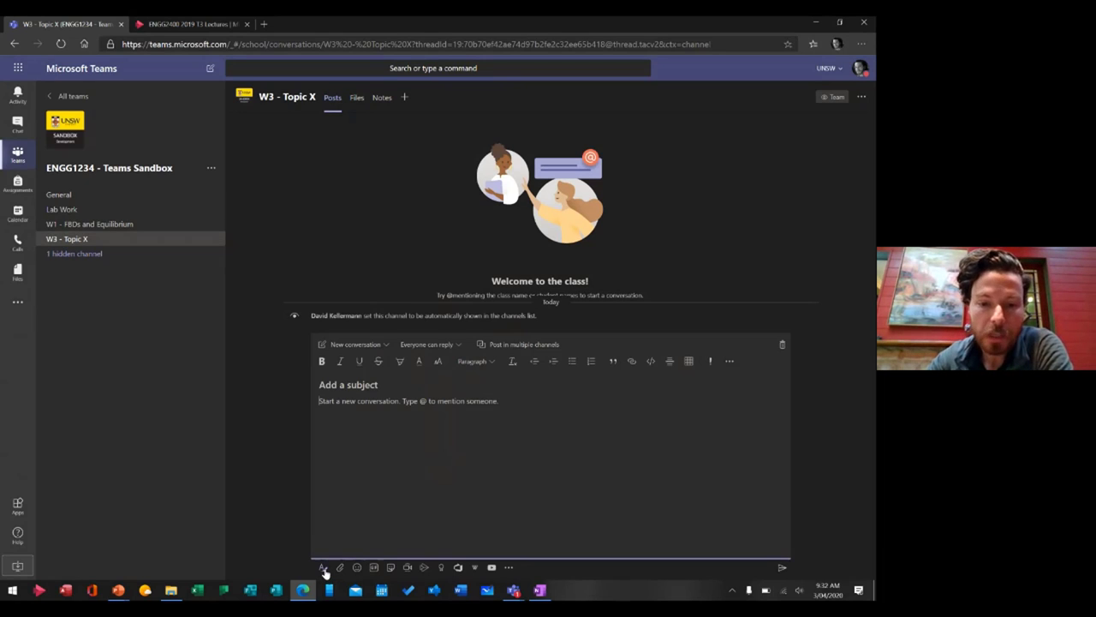
{"action": "left_click", "coordinate": [377, 346]}
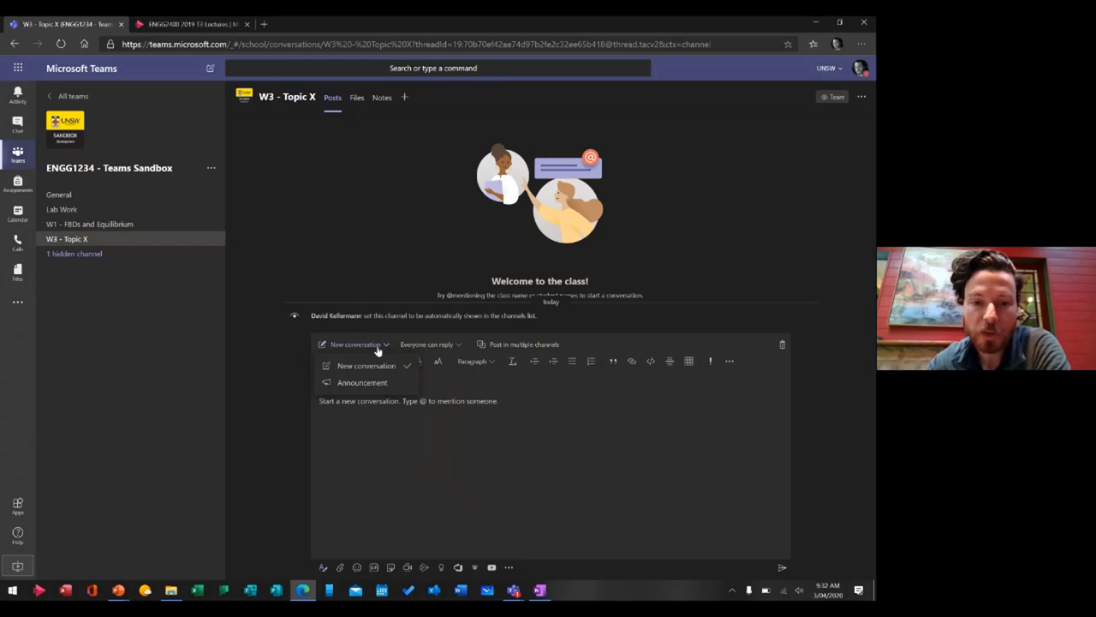
{"action": "left_click", "coordinate": [364, 385]}
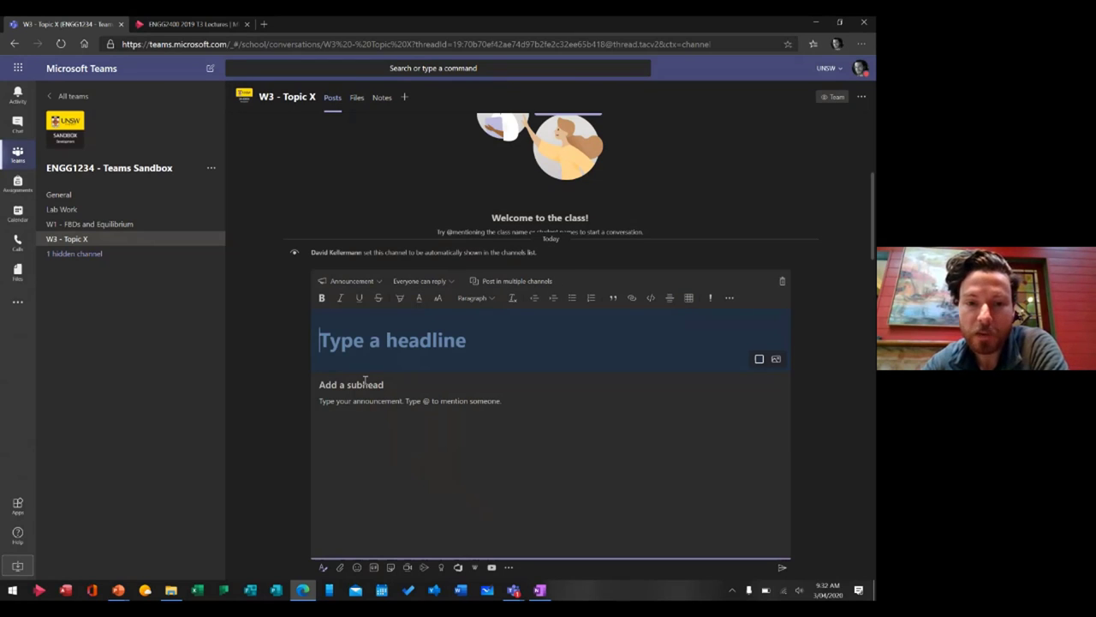
Step: Set the announcement's headline background to the pink clipboard illustration from the Classes category
{"action": "left_click", "coordinate": [776, 362]}
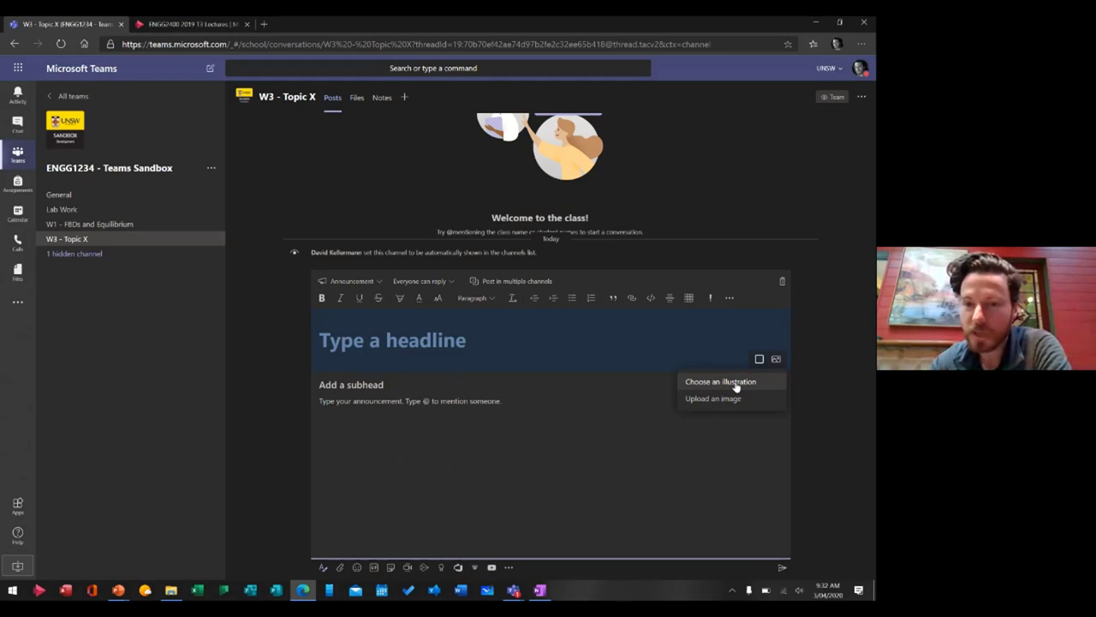
{"action": "left_click", "coordinate": [735, 381]}
{"action": "scroll", "coordinate": [551, 315], "scroll_direction": "down", "scroll_amount": 1}
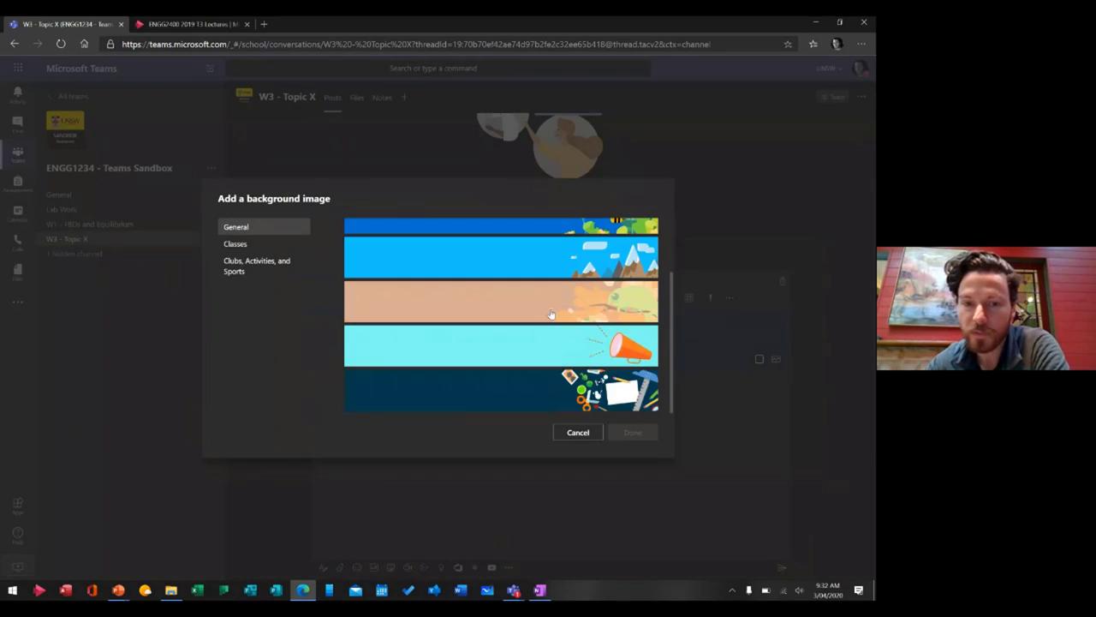
{"action": "left_click", "coordinate": [246, 248]}
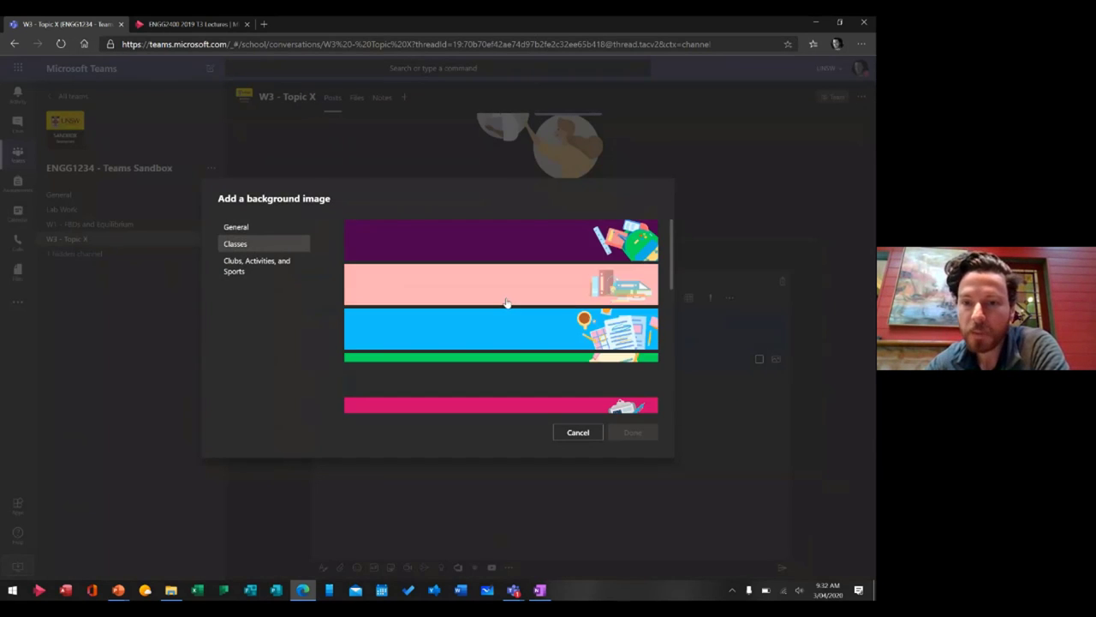
{"action": "scroll", "coordinate": [558, 318], "scroll_direction": "down", "scroll_amount": 1}
{"action": "left_click", "coordinate": [557, 315]}
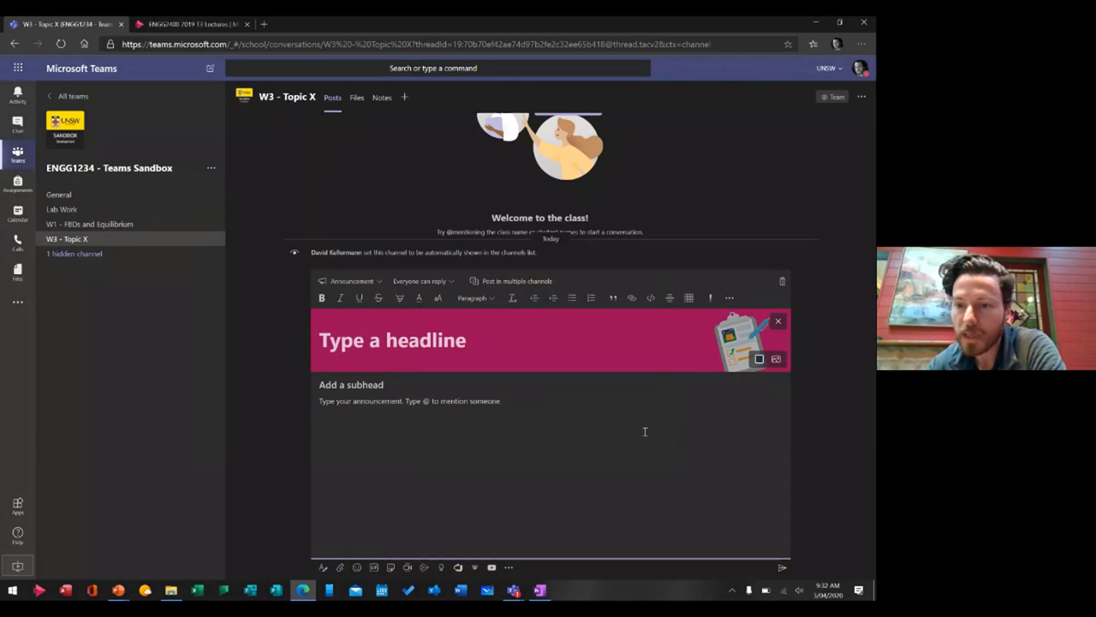
Step: Show the options for changing the announcement's background illustration or uploading an own image, without changing the background
{"action": "left_click", "coordinate": [776, 360]}
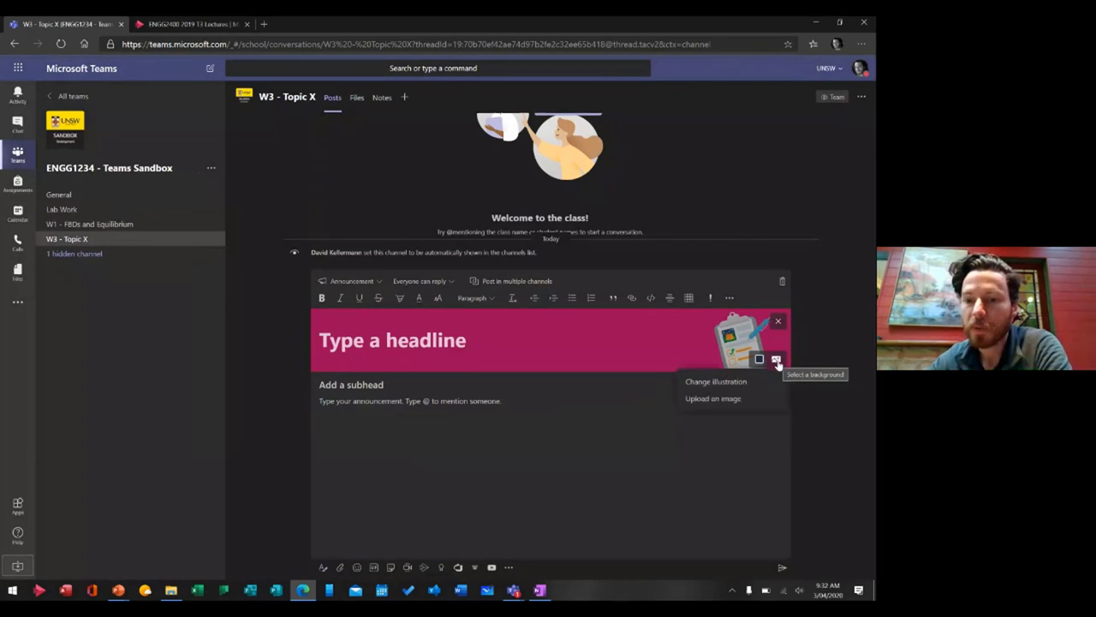
{"action": "left_click", "coordinate": [716, 382]}
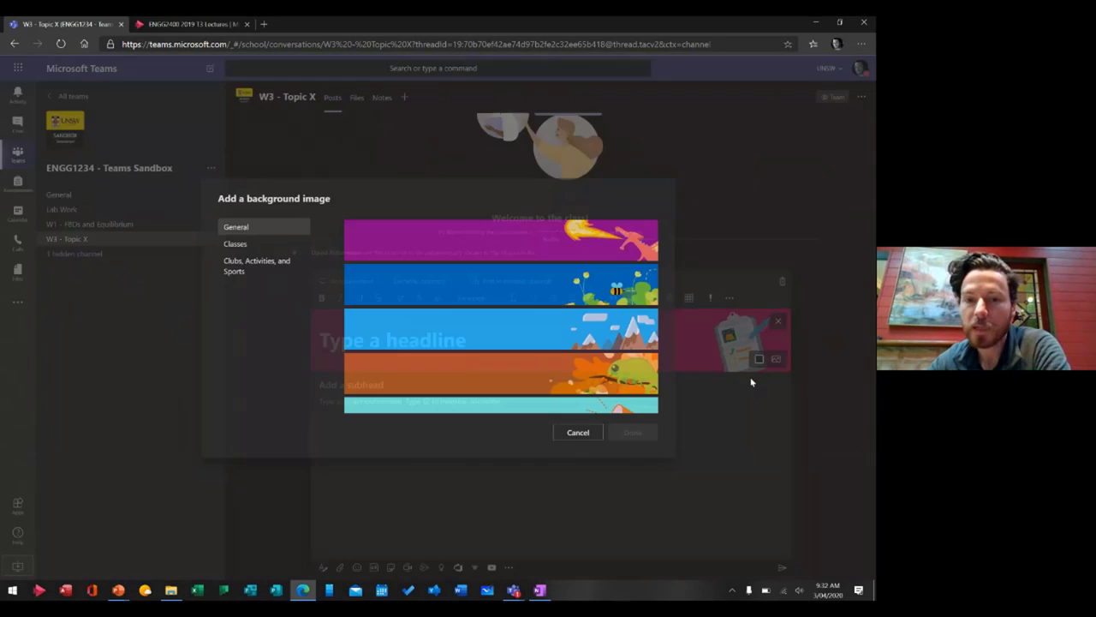
{"action": "left_click", "coordinate": [575, 431]}
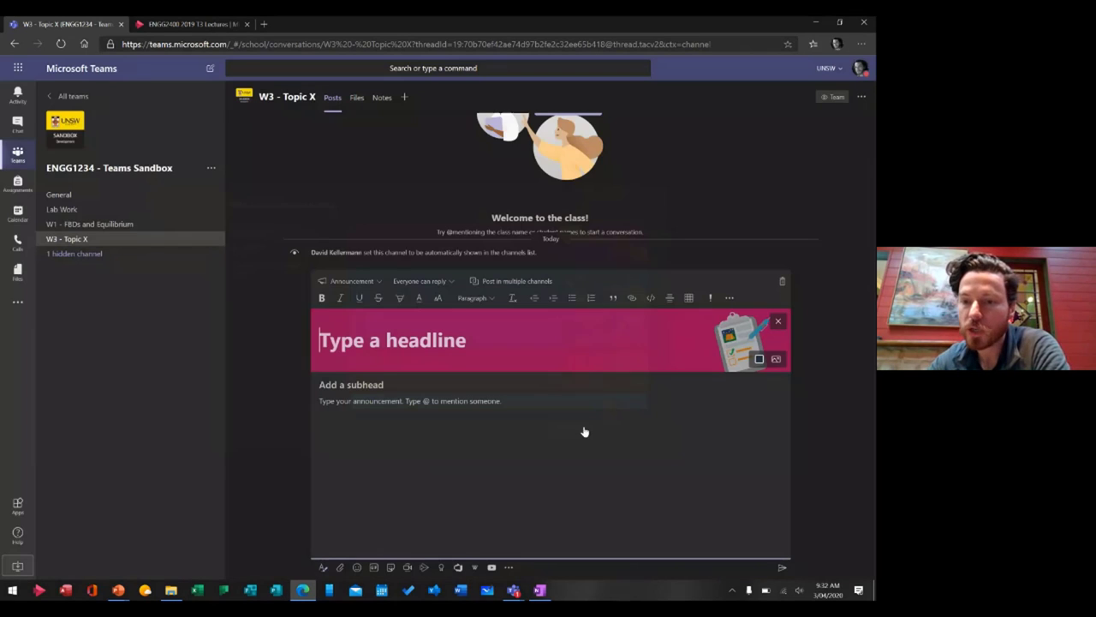
{"action": "left_click", "coordinate": [758, 360]}
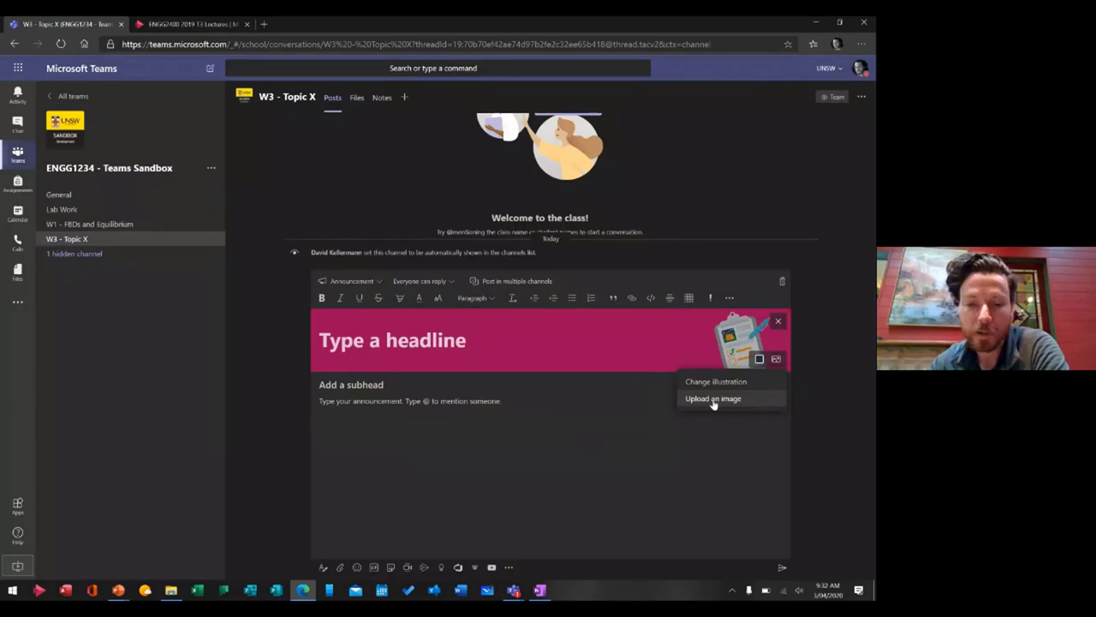
Step: Preview the banner image "Teams announcement 1300 W4.png" from the Graphics folder in File Explorer, and close the preview
{"action": "left_click", "coordinate": [170, 589]}
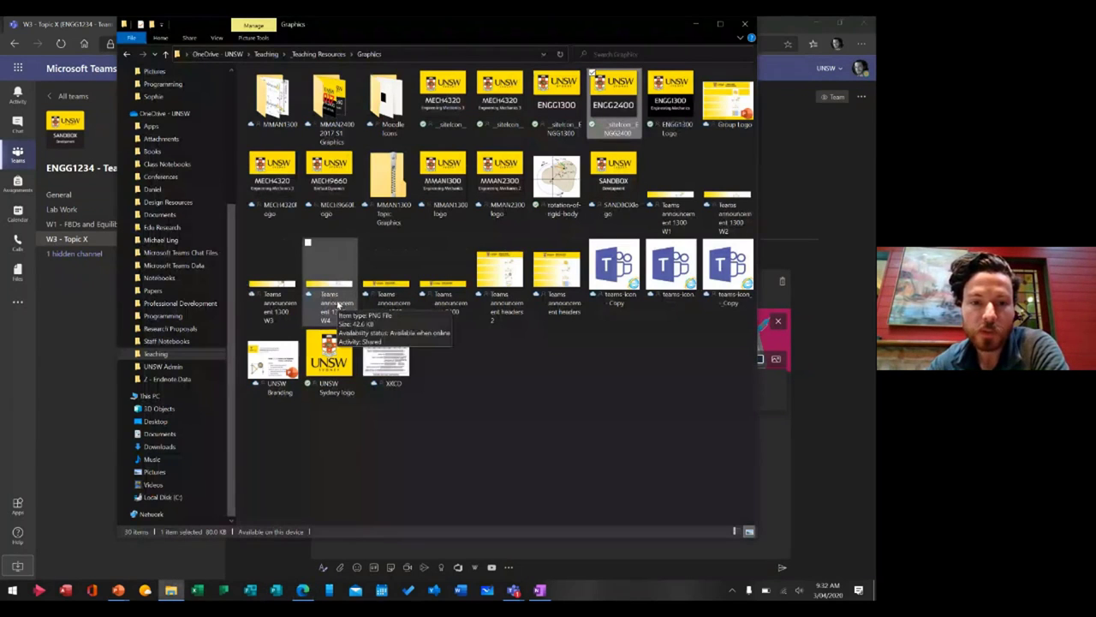
{"action": "left_click", "coordinate": [336, 310]}
{"action": "double_click", "coordinate": [335, 309]}
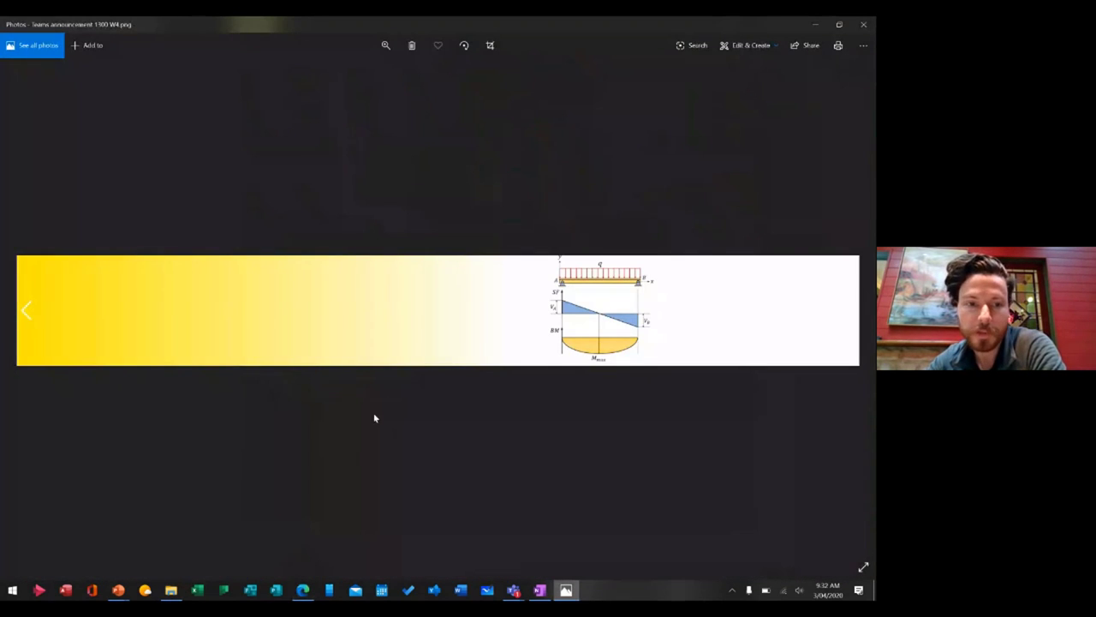
{"action": "left_click", "coordinate": [865, 32]}
Step: Back in the Teams announcement draft, enter the headline "W3 - Topic X"
{"action": "left_click", "coordinate": [409, 353]}
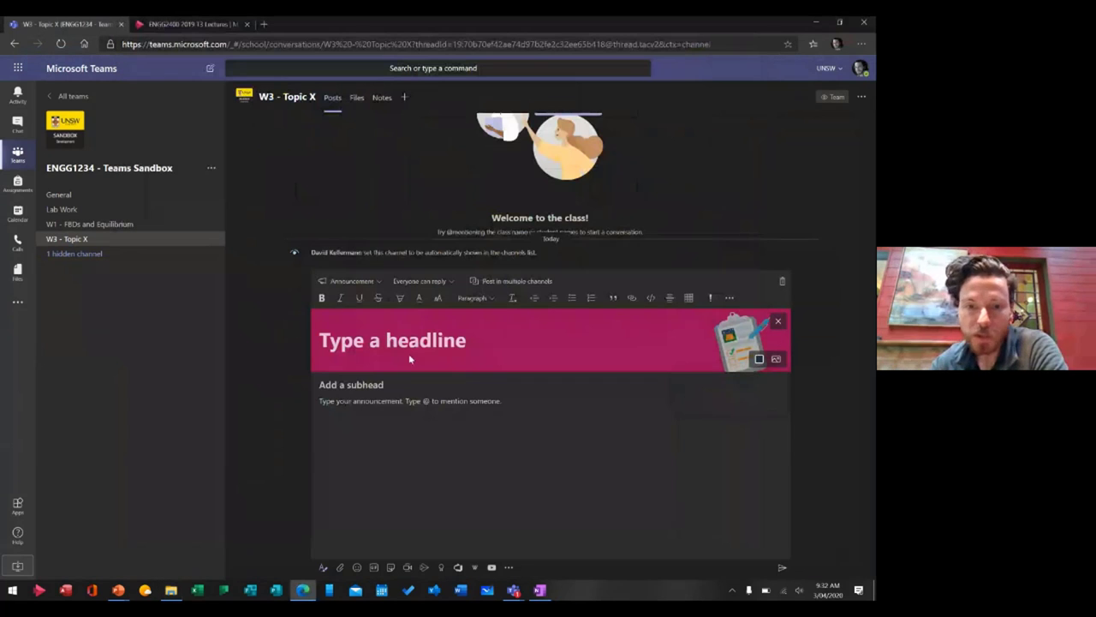
{"action": "type", "text": "W"}
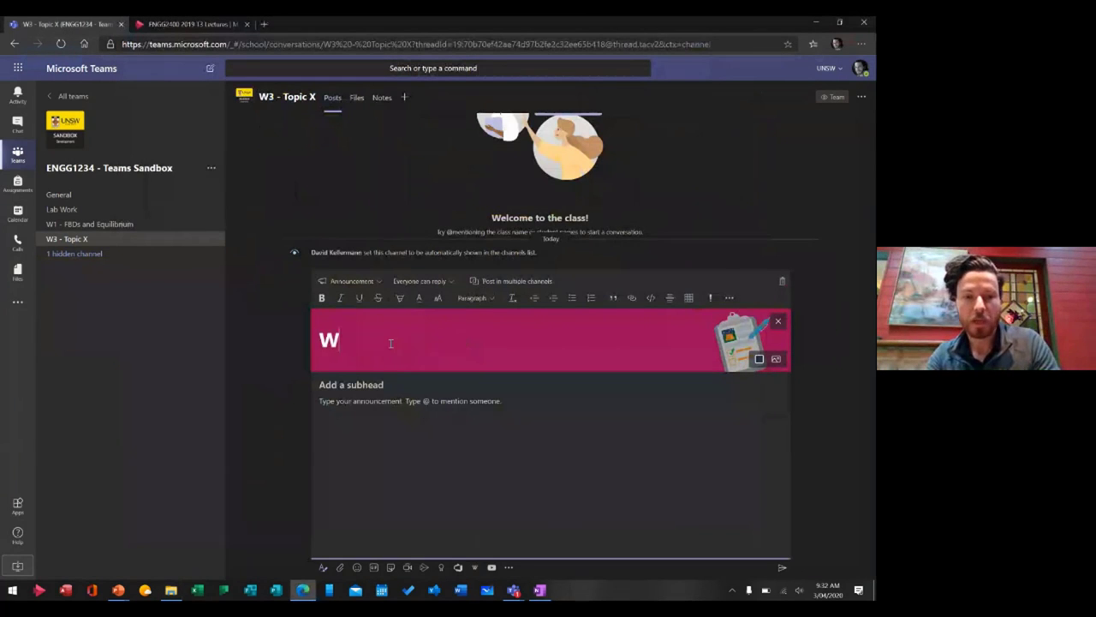
{"action": "type", "text": "3"}
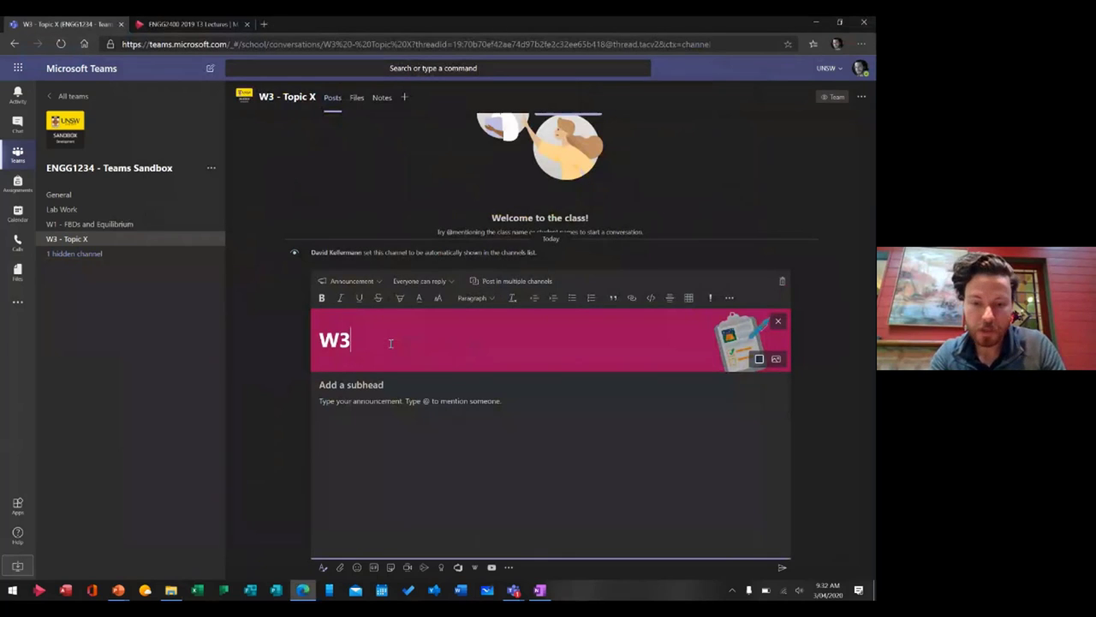
{"action": "type", "text": " - Topic"}
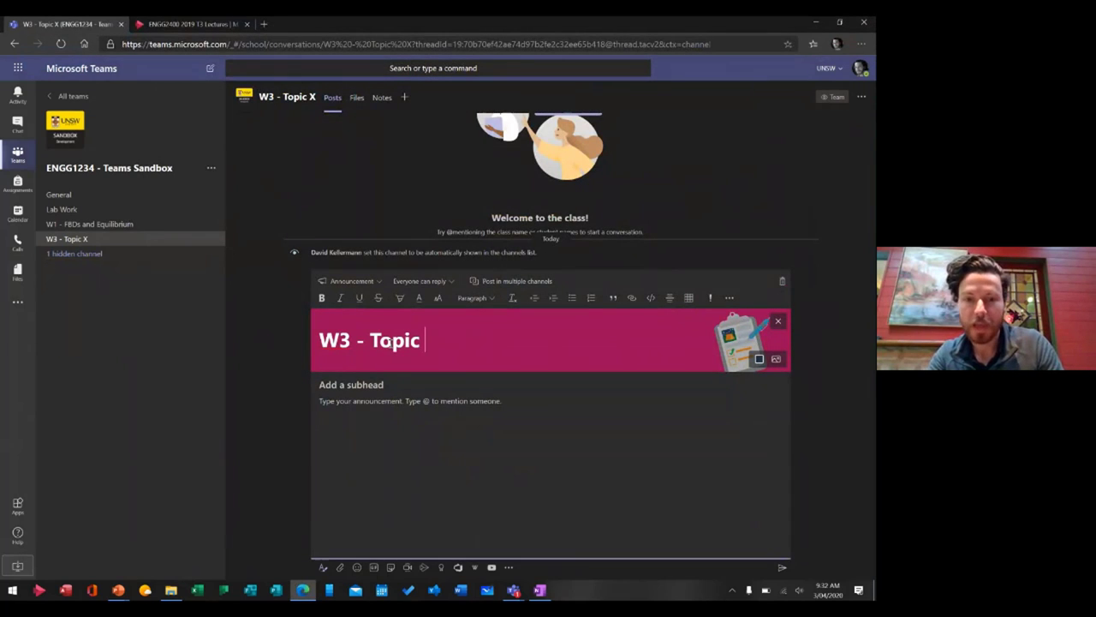
{"action": "type", "text": " X"}
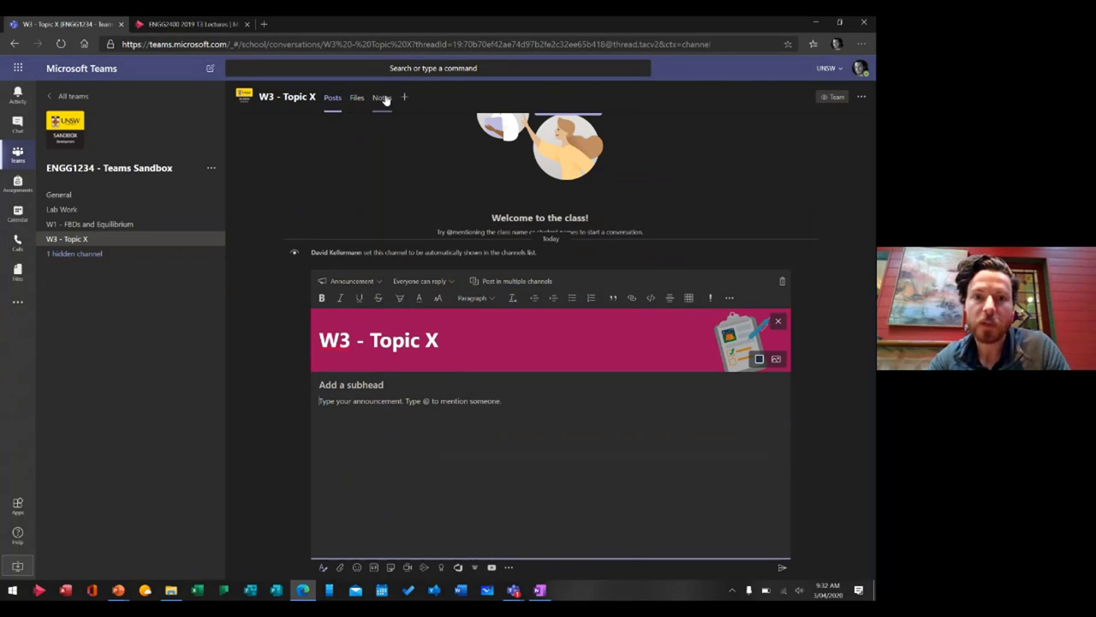
Step: Copy the link to the W1 ToDo tab in the W1 - FBDs and Equilibrium channel
{"action": "left_click", "coordinate": [118, 226]}
{"action": "left_click", "coordinate": [481, 96]}
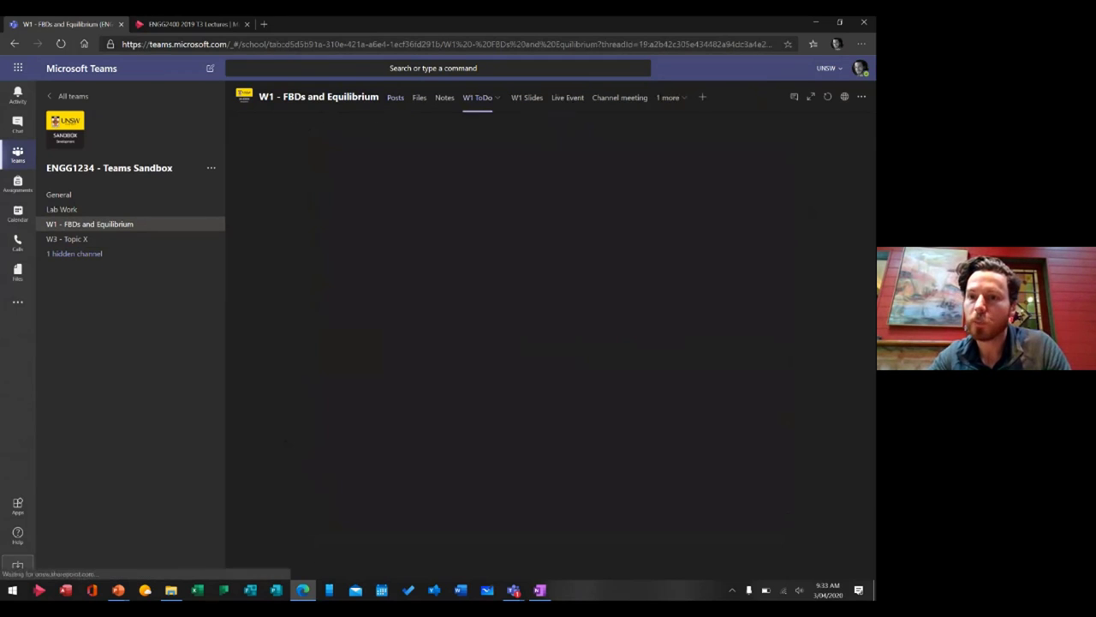
{"action": "left_click", "coordinate": [862, 96]}
{"action": "left_click", "coordinate": [814, 139]}
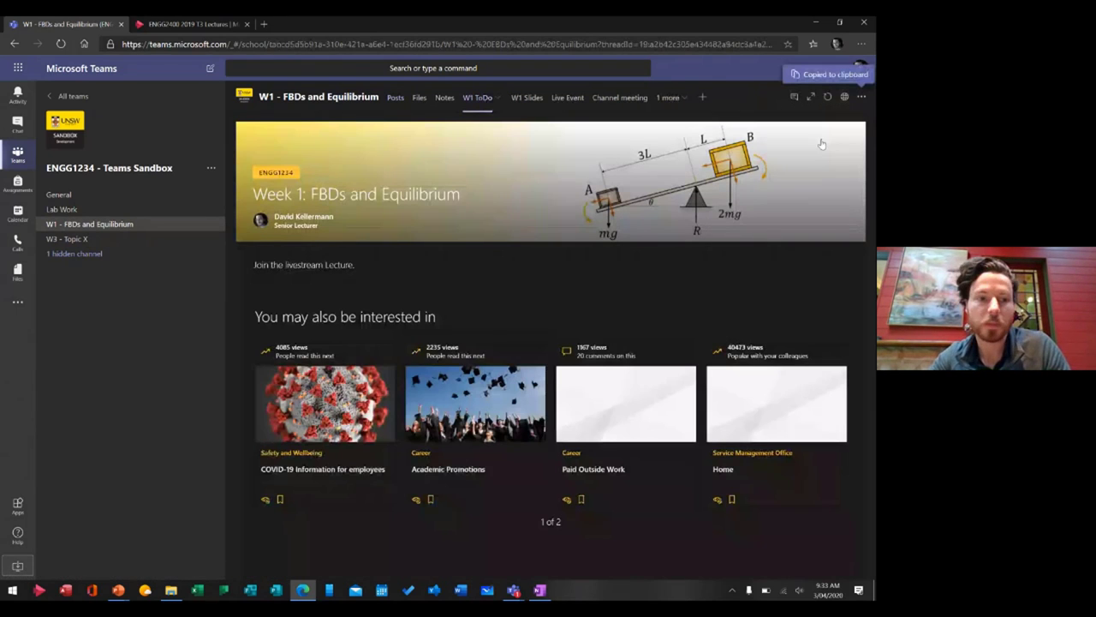
Step: Write the W3 - Topic X announcement text "Keep up to date by checking out the W1 ToDo tab." with the copied tab link placed inline
{"action": "left_click", "coordinate": [76, 238]}
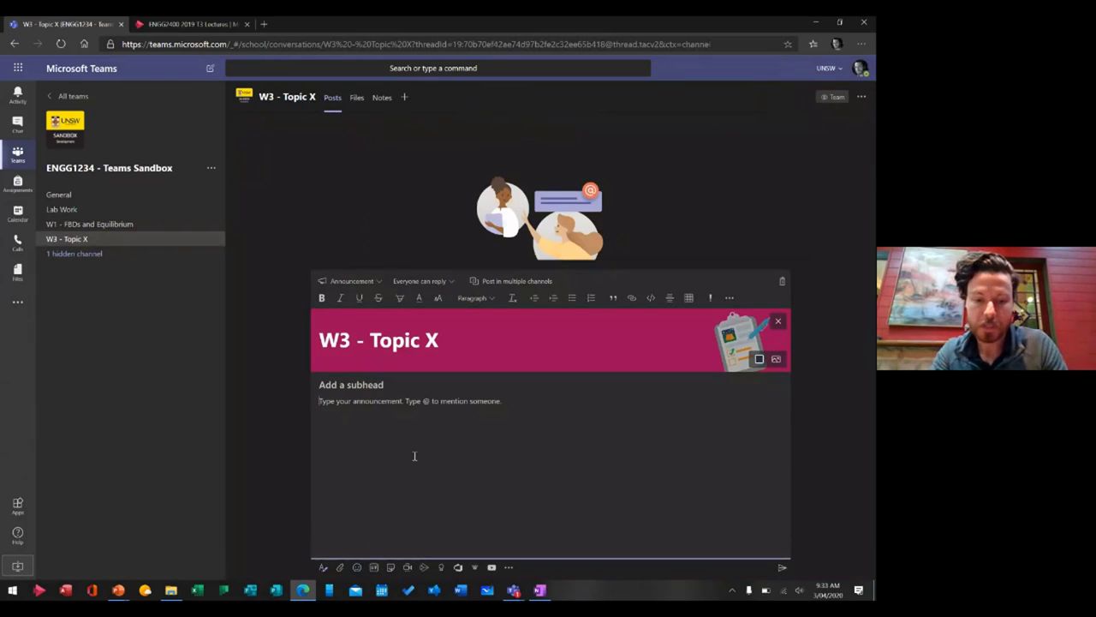
{"action": "type", "text": "Keep"}
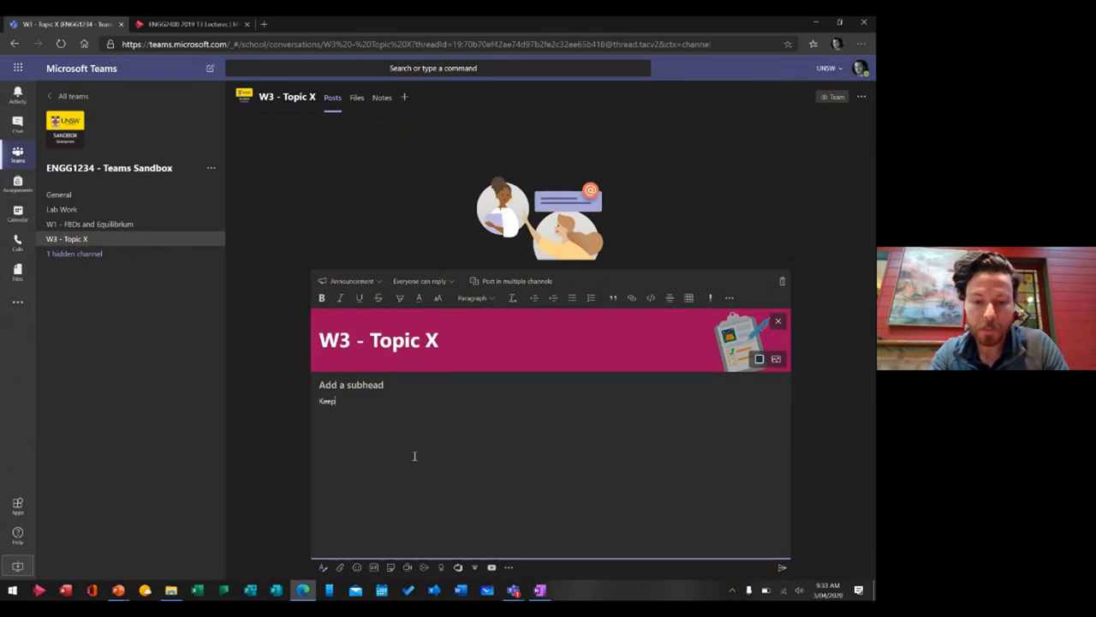
{"action": "type", "text": " up to date by che"}
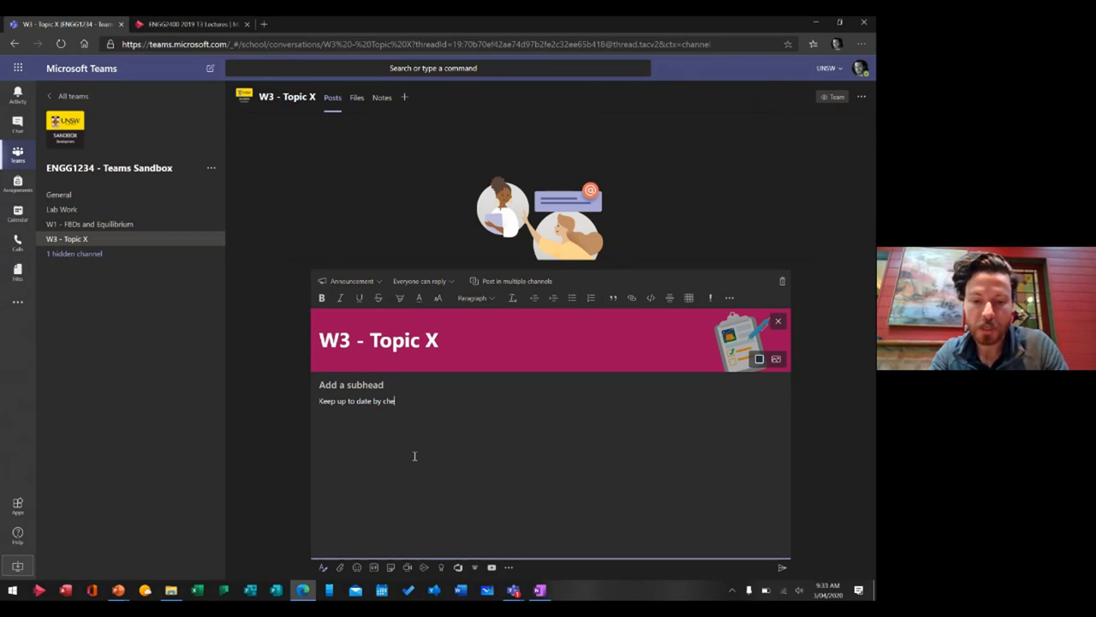
{"action": "type", "text": "cking out the"}
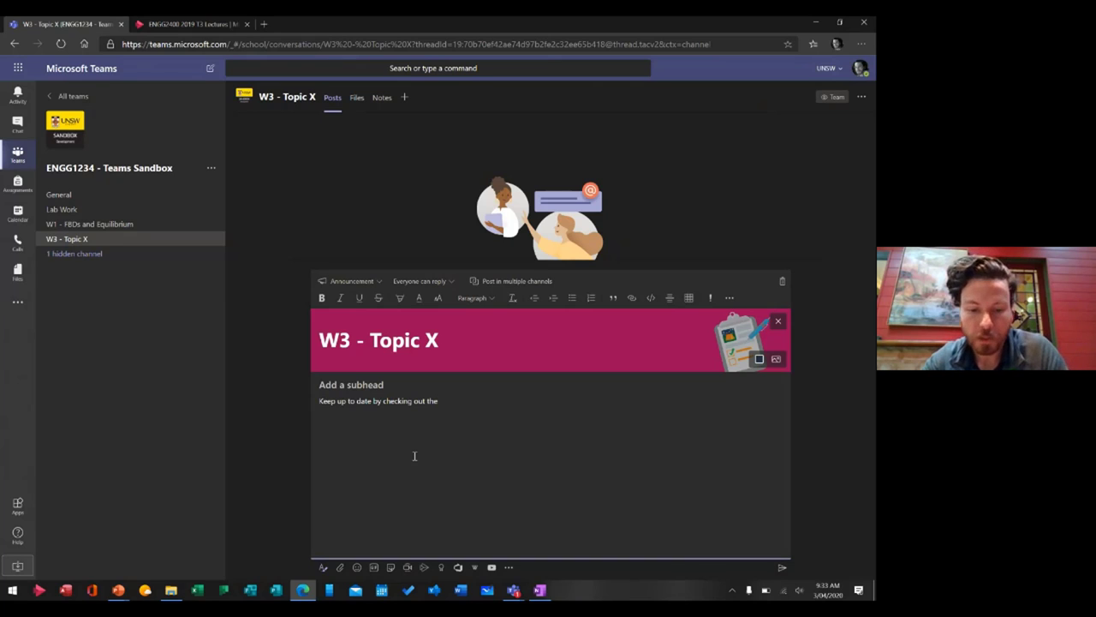
{"action": "key", "text": "ctrl+v"}
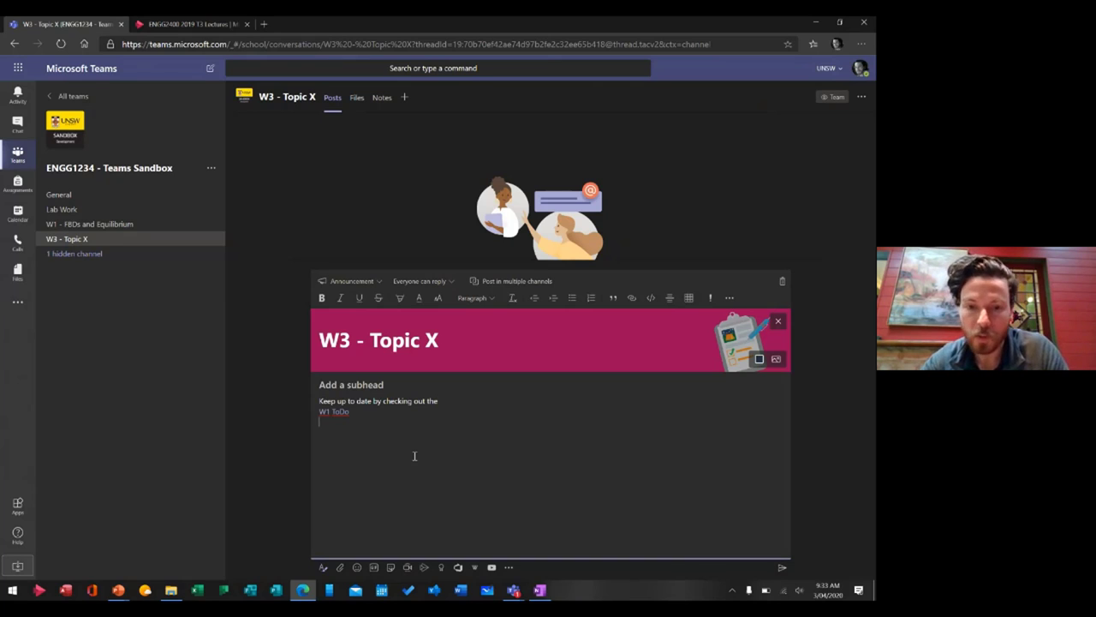
{"action": "key", "text": "Delete"}
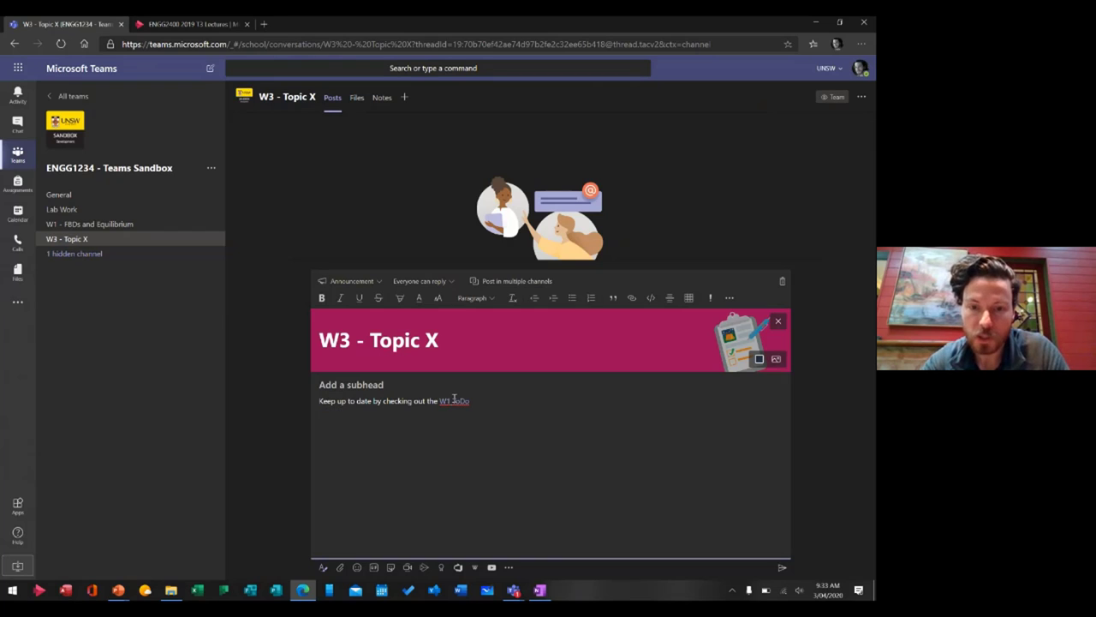
{"action": "left_click", "coordinate": [486, 403]}
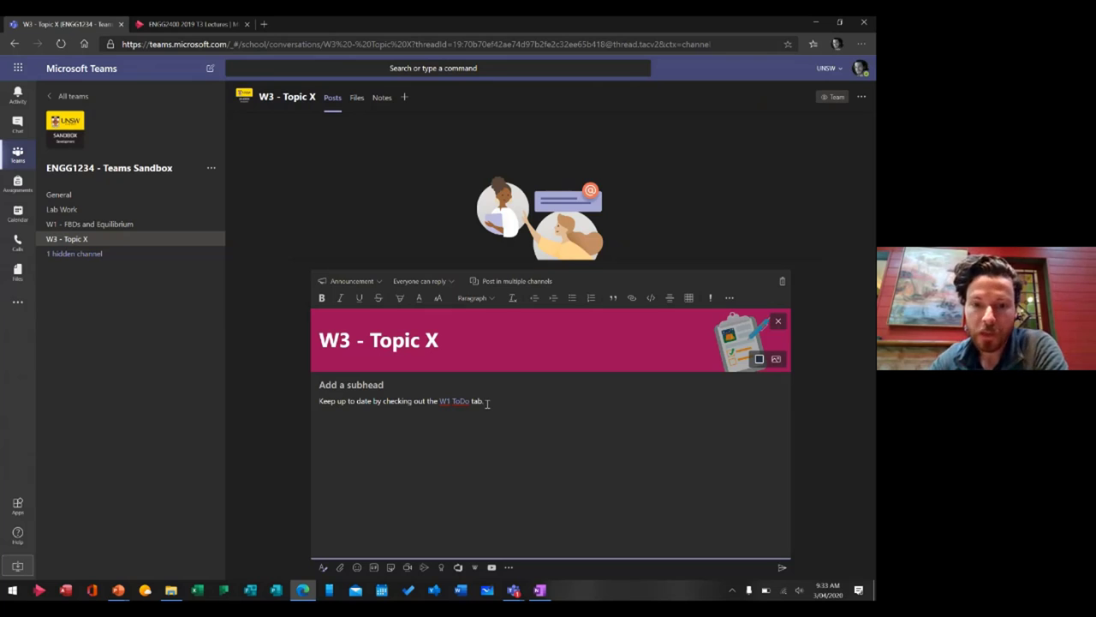
Step: Change the tab link's display text to "W1 To Do" and post the announcement
{"action": "left_click", "coordinate": [463, 400]}
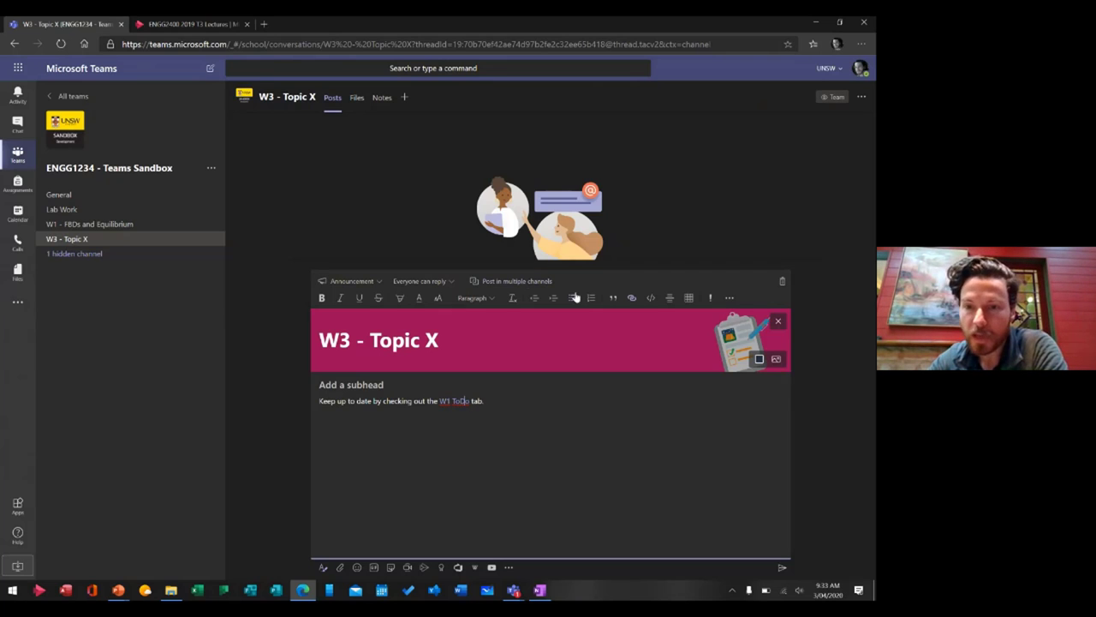
{"action": "left_click", "coordinate": [631, 297]}
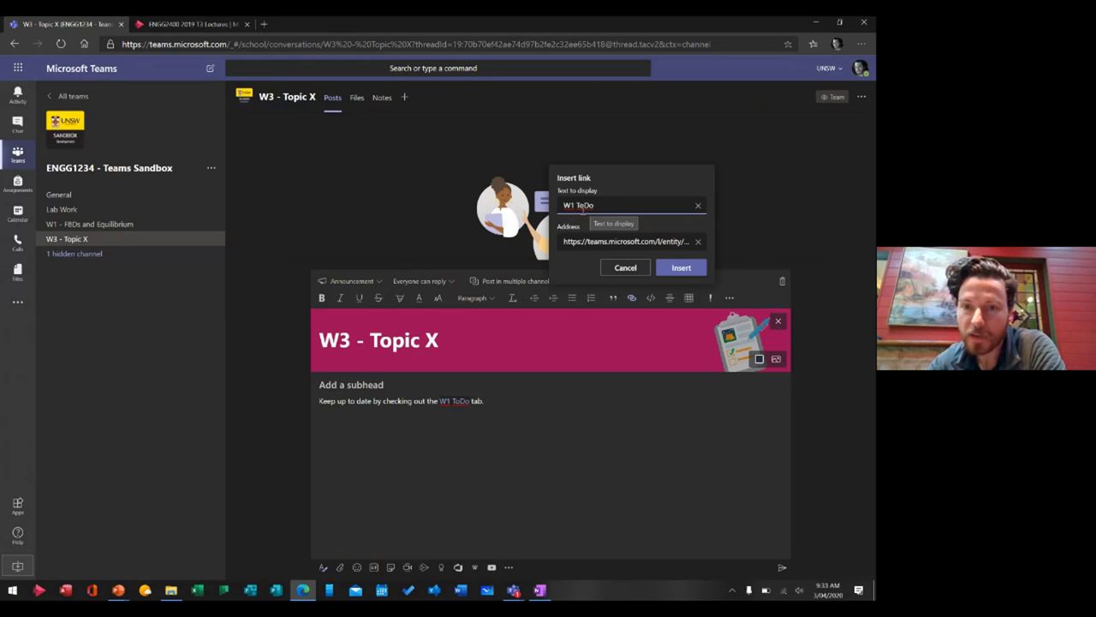
{"action": "left_click", "coordinate": [585, 206]}
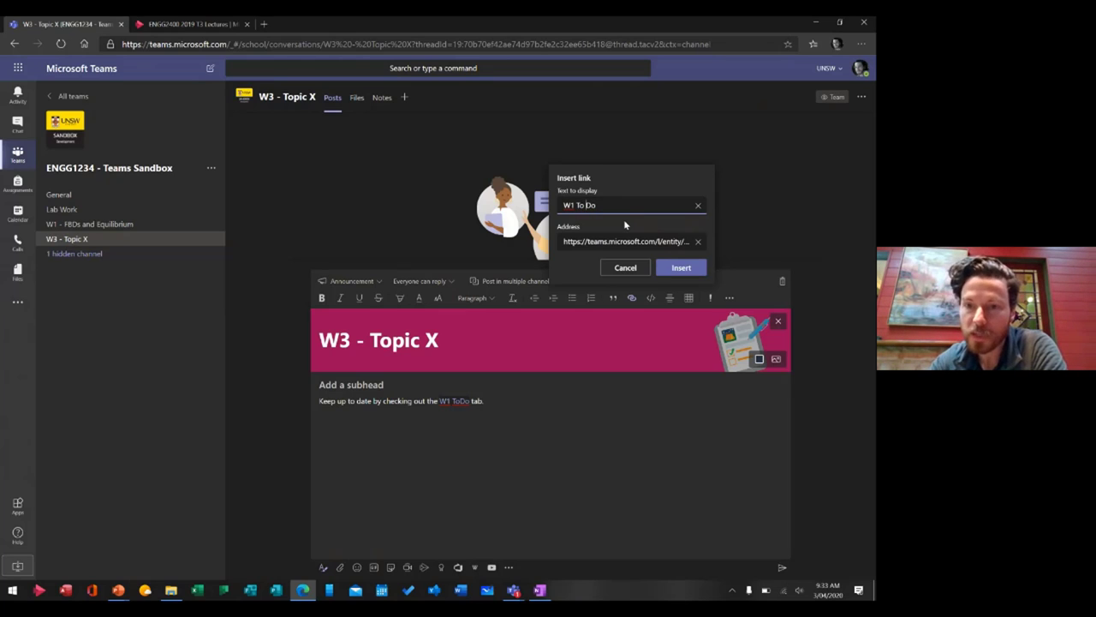
{"action": "left_click", "coordinate": [680, 269]}
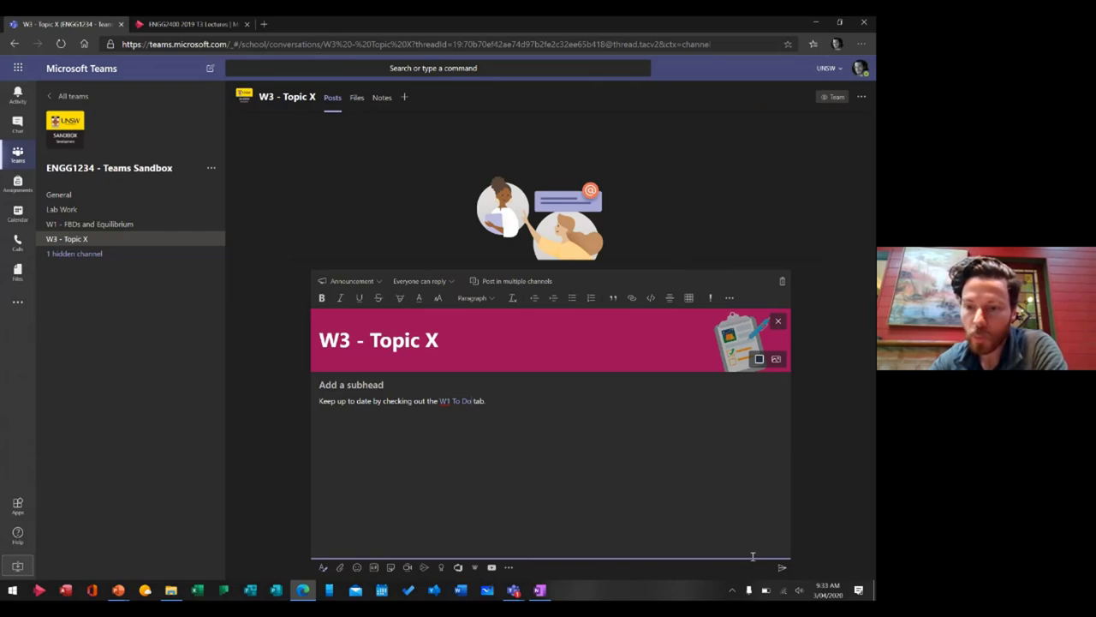
{"action": "left_click", "coordinate": [780, 569]}
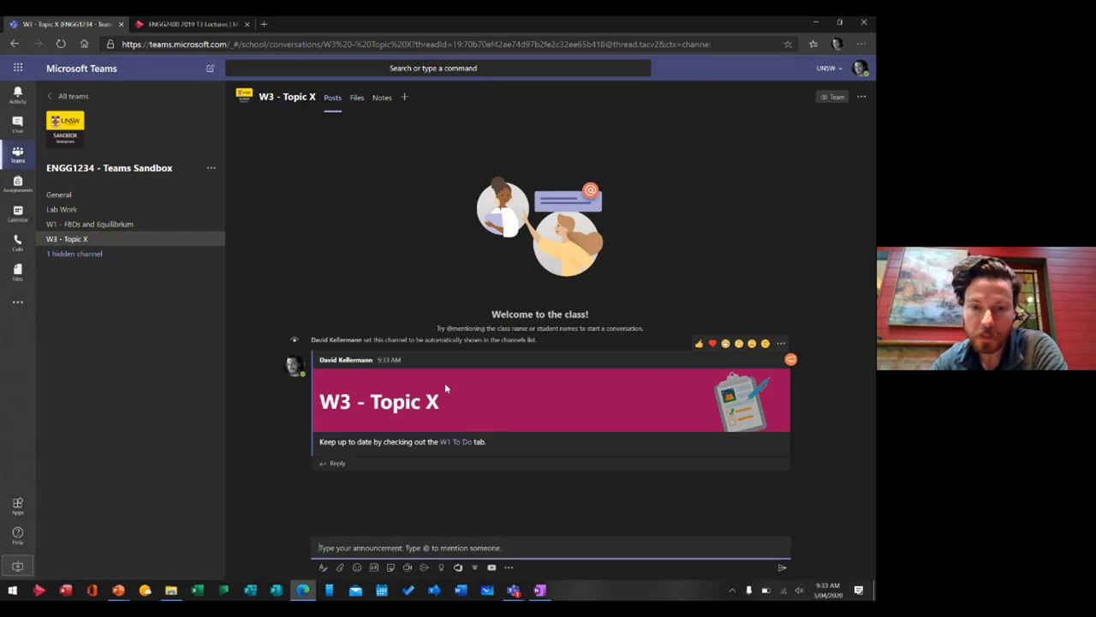
Step: Follow the W1 To Do link in the posted announcement, and open the ENGG2400 2019 T3 - Mechanics of Solids team
{"action": "left_click", "coordinate": [443, 444]}
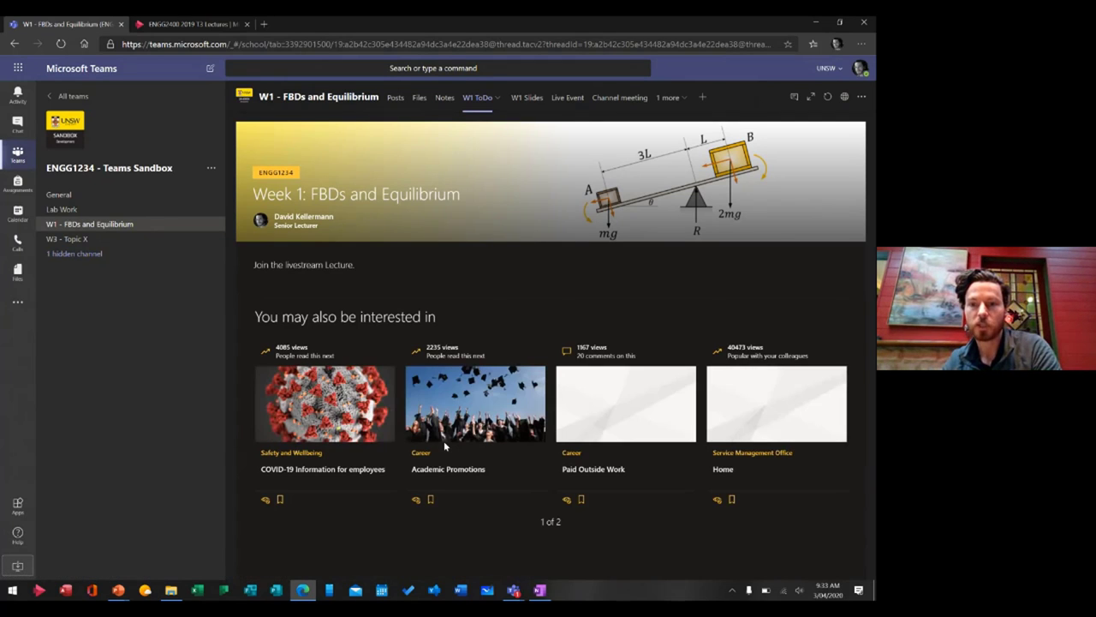
{"action": "left_click", "coordinate": [77, 97]}
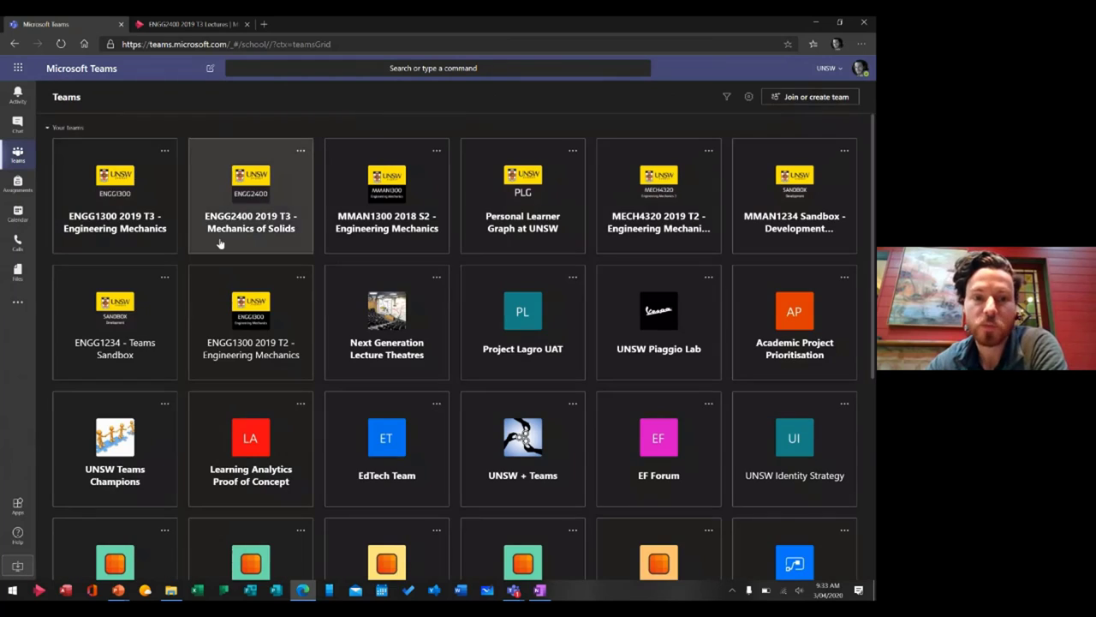
{"action": "left_click", "coordinate": [220, 244]}
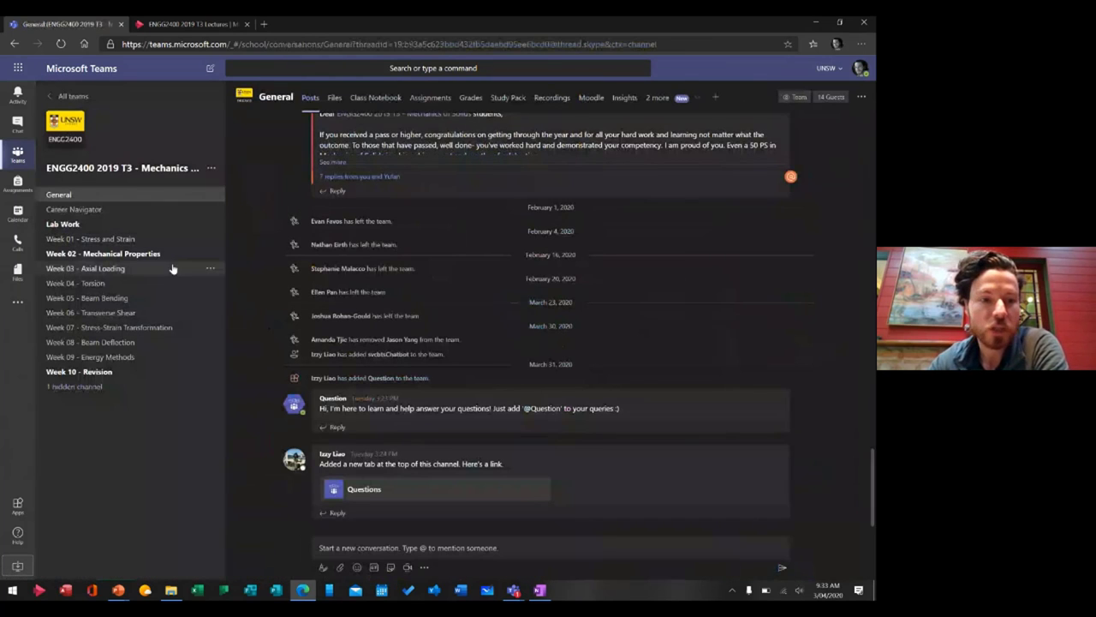
Step: Open the W1 To Do page in the Week 01 - Stress and Strain channel and play its Monday Week 1 recording from about 1:10:47
{"action": "left_click", "coordinate": [107, 314]}
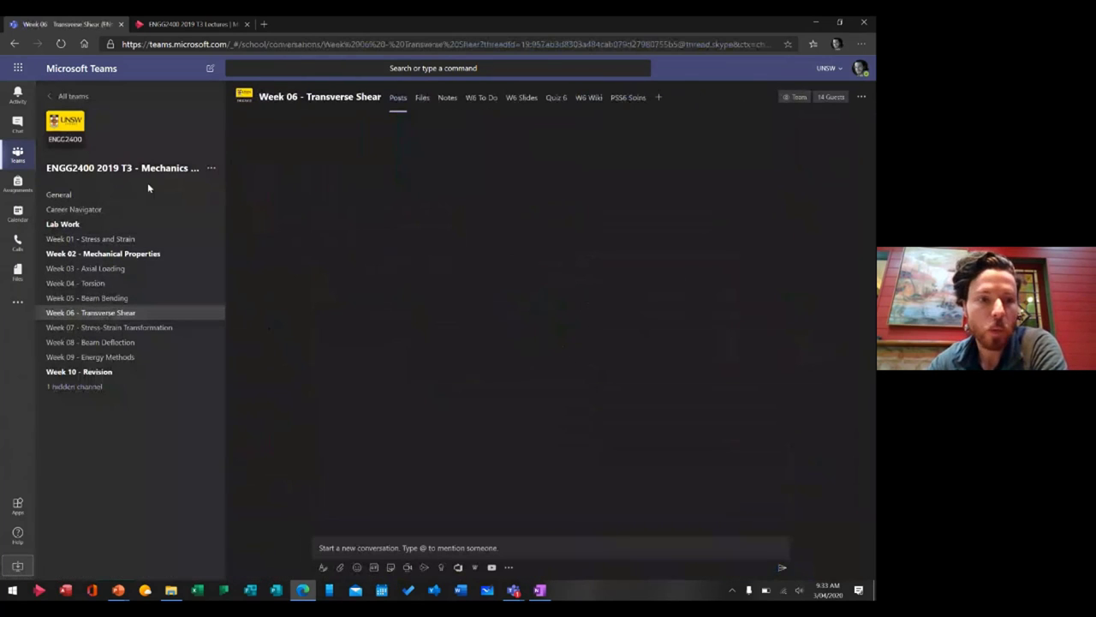
{"action": "left_click", "coordinate": [97, 240]}
{"action": "left_click", "coordinate": [485, 98]}
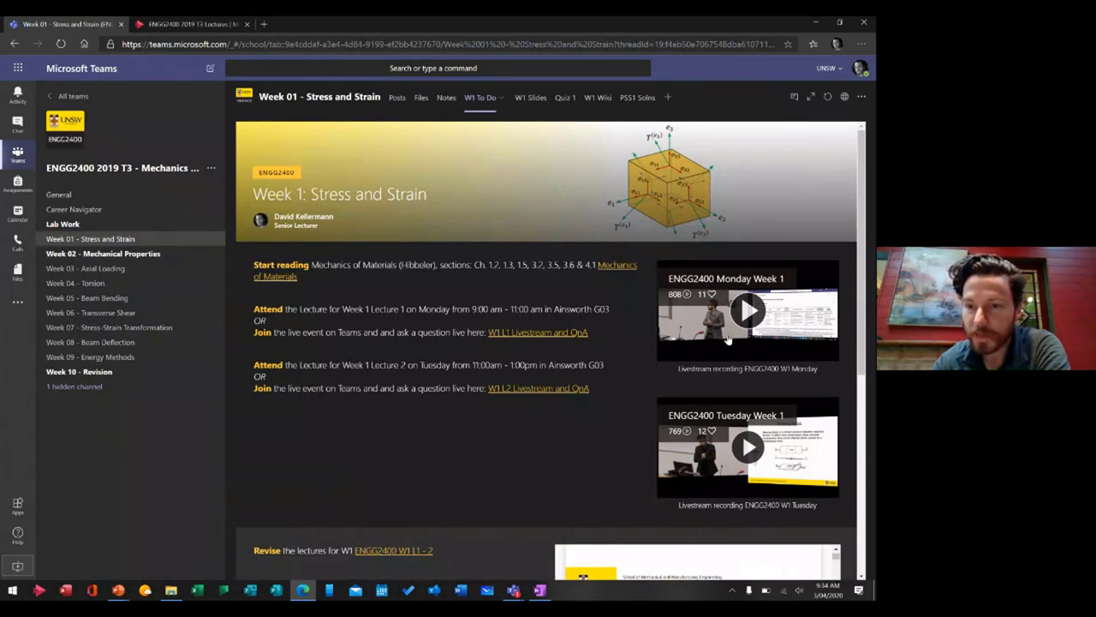
{"action": "left_click", "coordinate": [750, 313]}
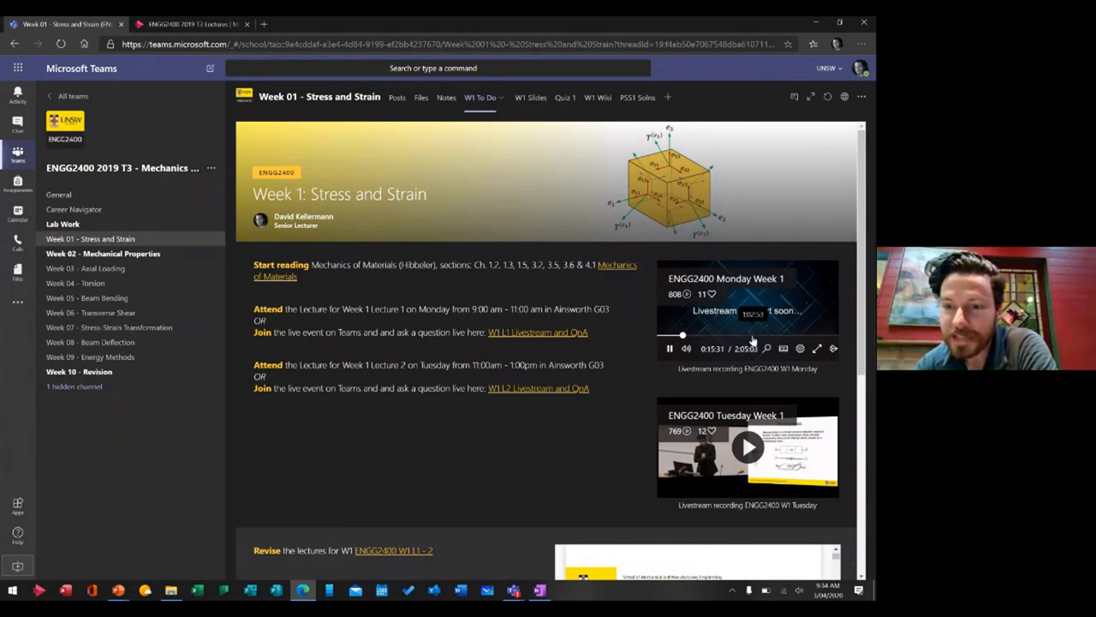
{"action": "left_click", "coordinate": [750, 337]}
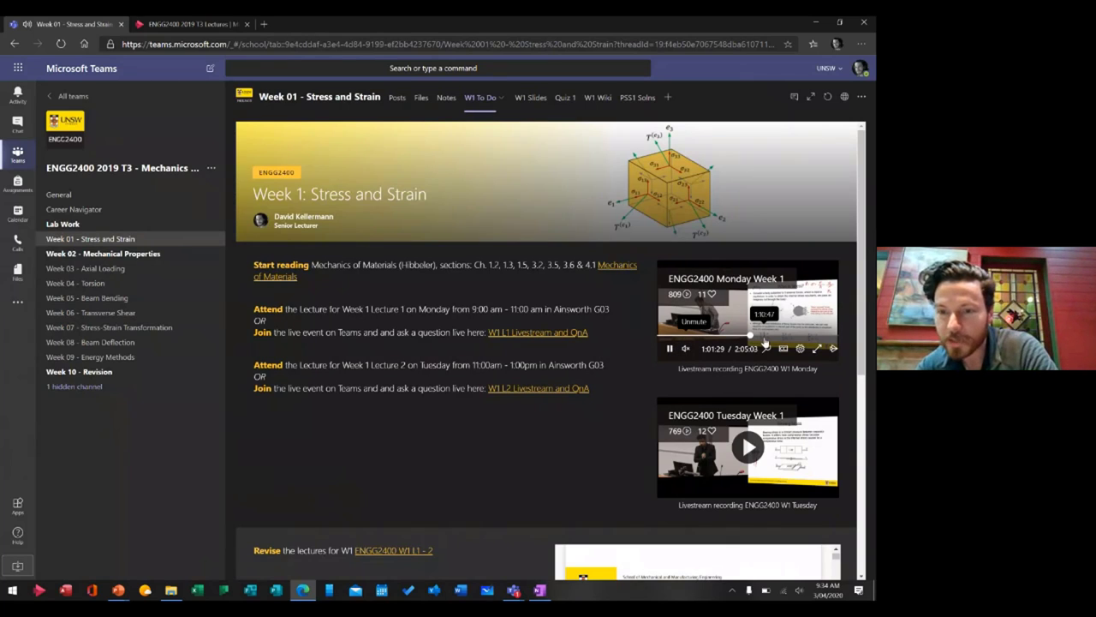
{"action": "left_click", "coordinate": [764, 336]}
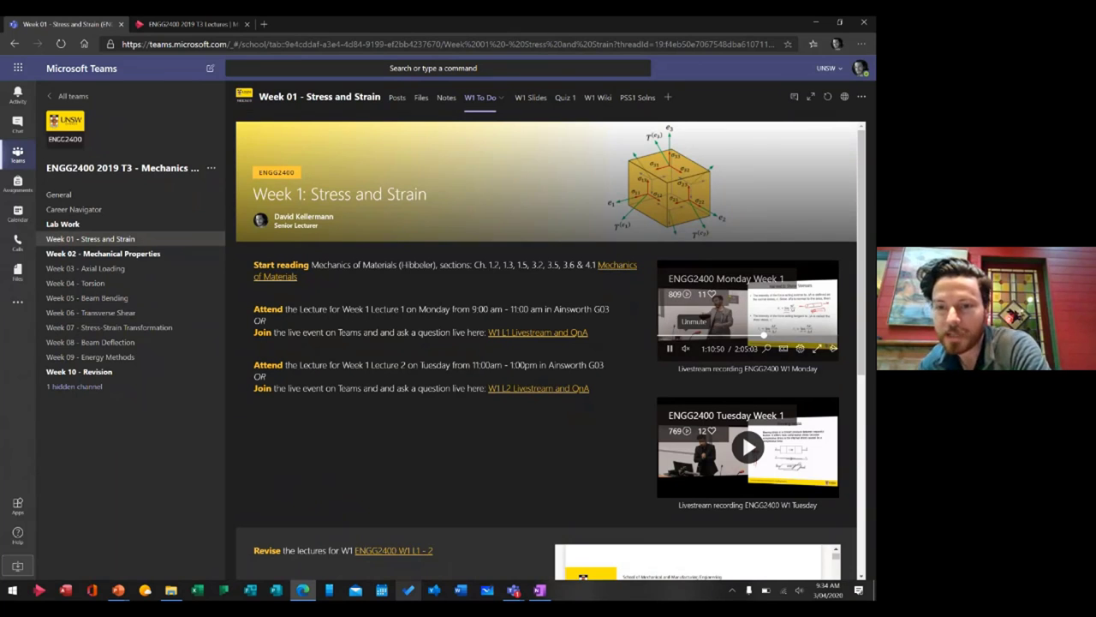
Step: Examine the lower W1 To Do sections and browse the embedded ENGG2400 W1 L1-2 slides to the lecture outline
{"action": "scroll", "coordinate": [408, 492], "scroll_direction": "down", "scroll_amount": 3}
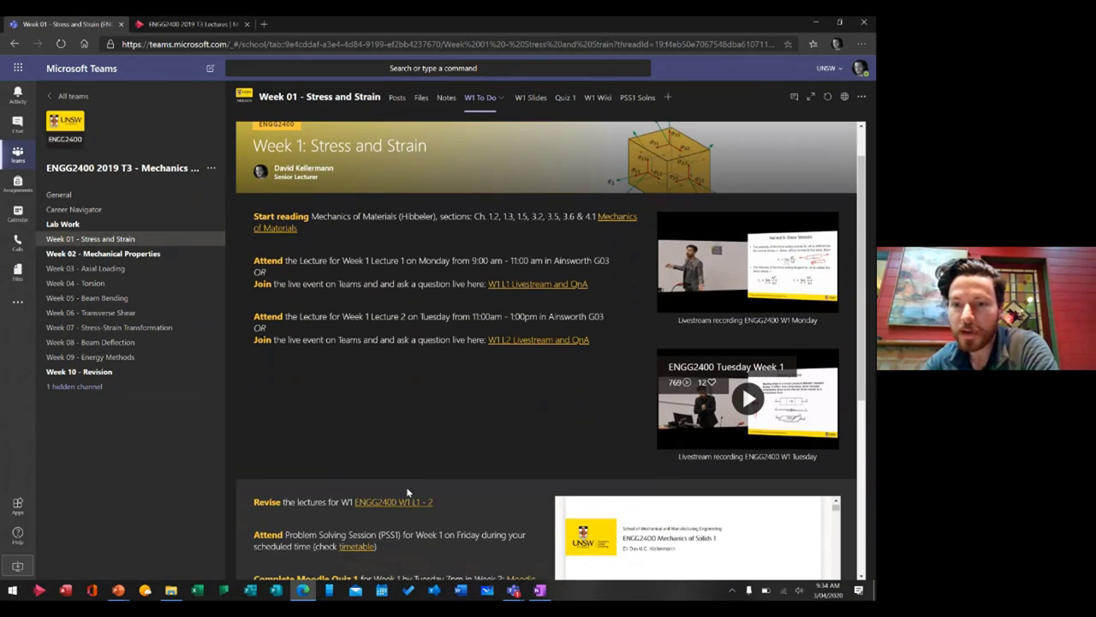
{"action": "scroll", "coordinate": [689, 350], "scroll_direction": "down", "scroll_amount": 5}
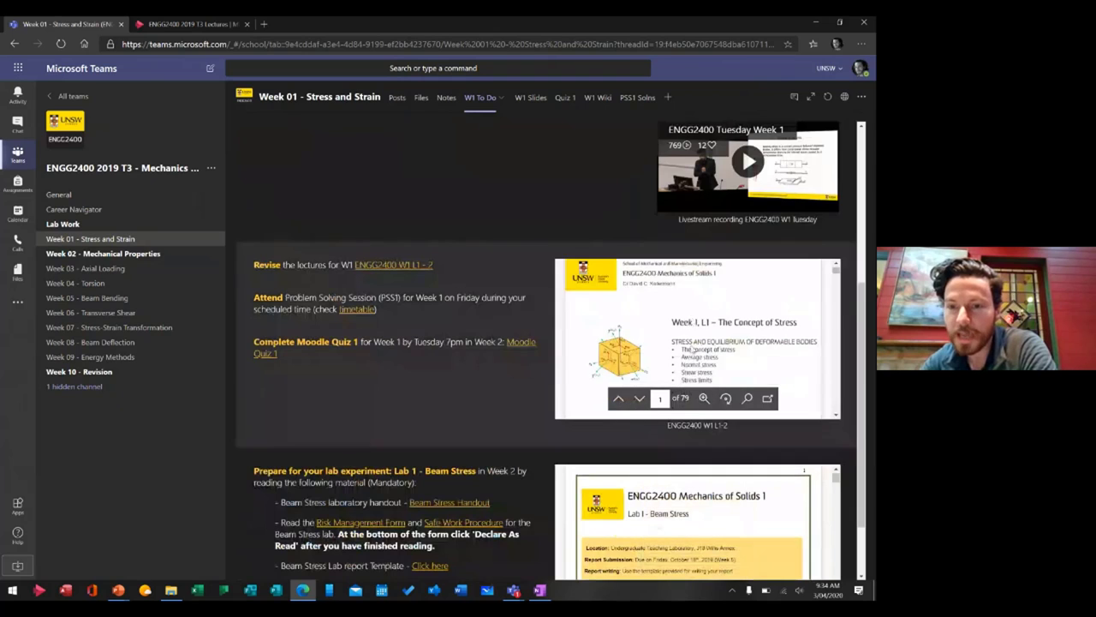
{"action": "scroll", "coordinate": [691, 349], "scroll_direction": "down", "scroll_amount": 2}
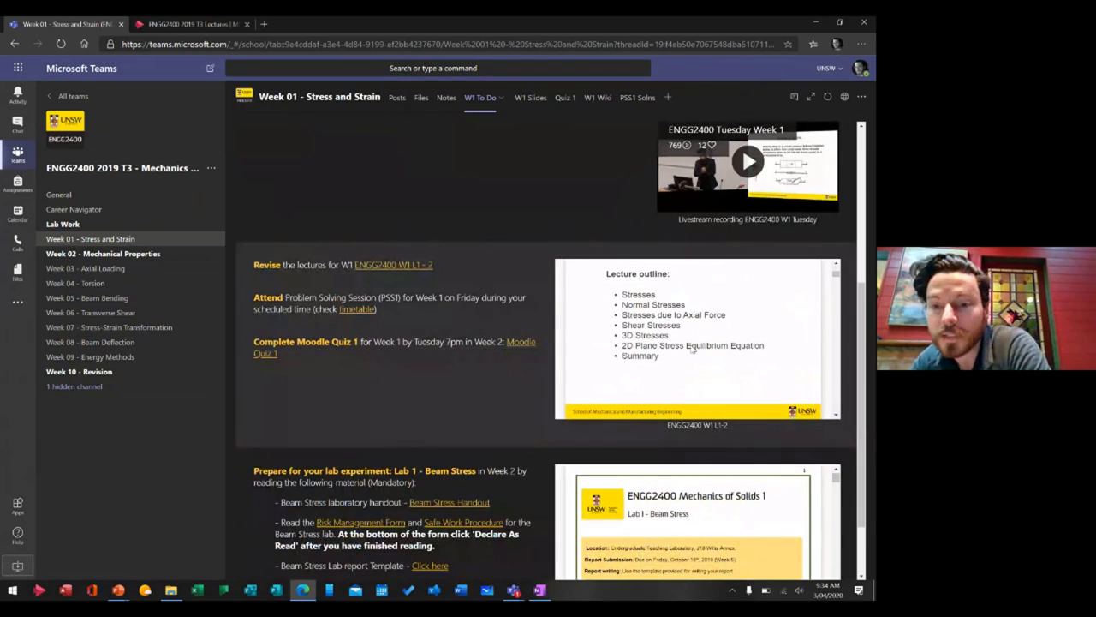
{"action": "mouse_move", "coordinate": [625, 323]}
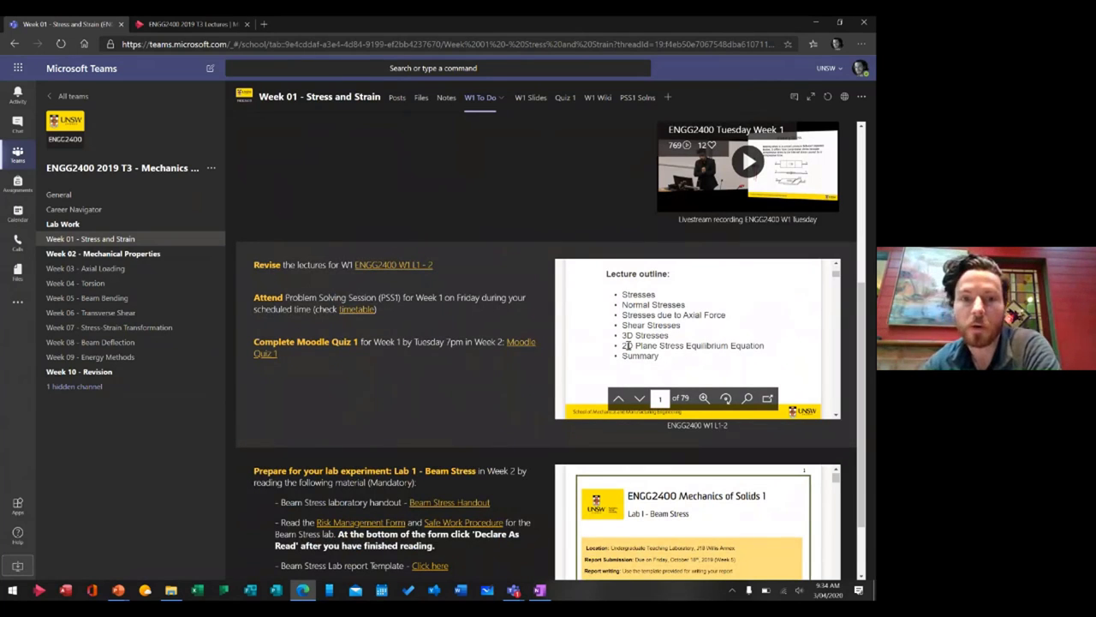
Step: Open the Class Materials folder in the General channel's files, start syncing it with OneDrive, and close the sync dialog
{"action": "left_click", "coordinate": [419, 98]}
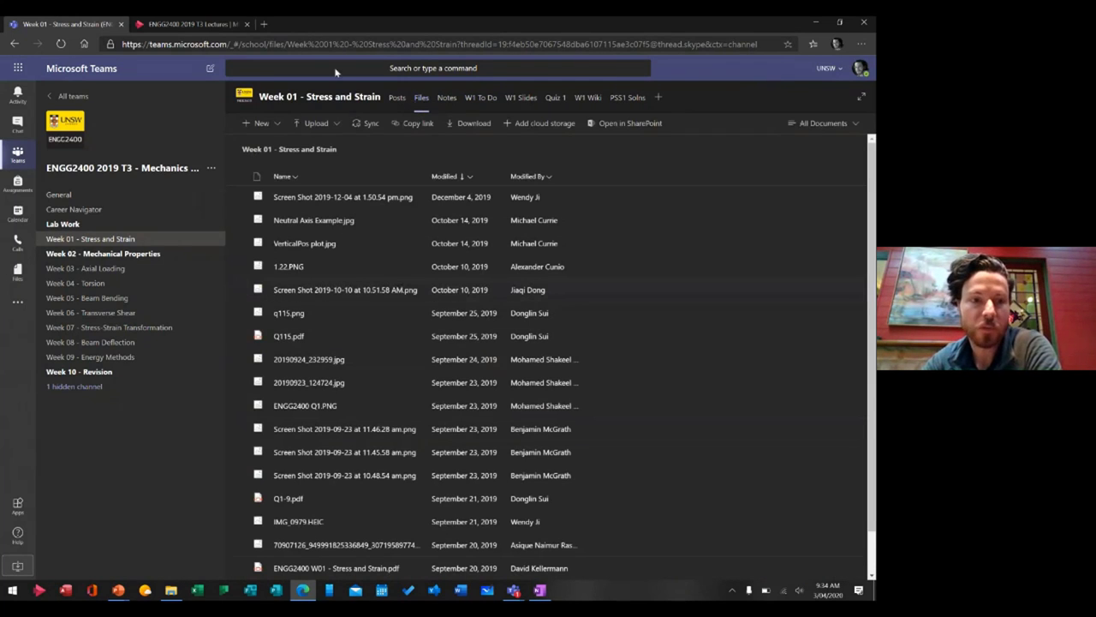
{"action": "left_click", "coordinate": [68, 196]}
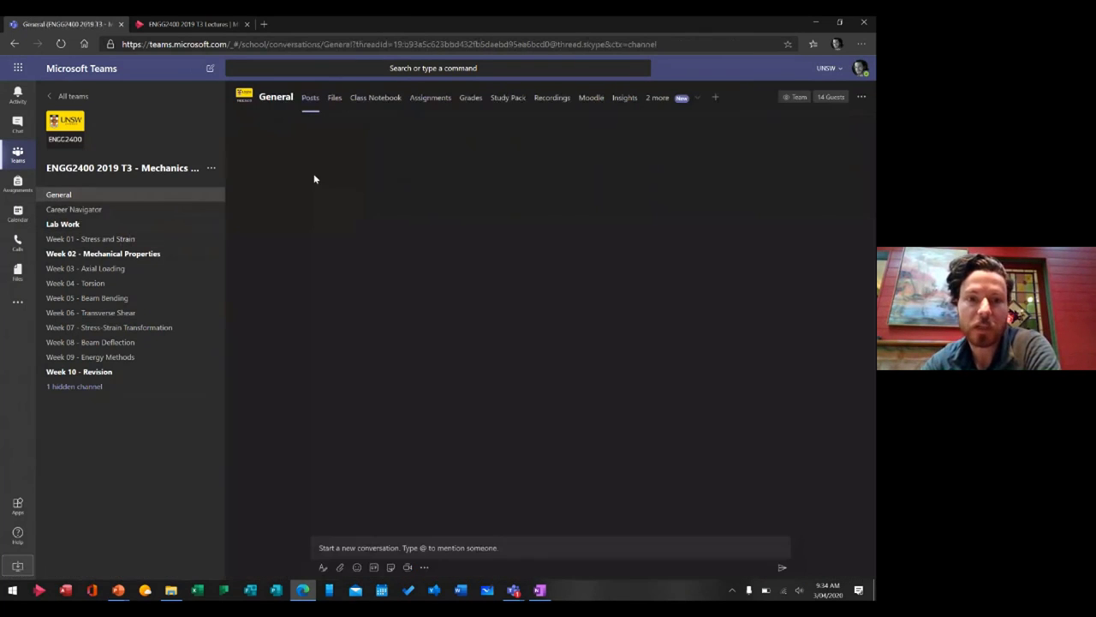
{"action": "left_click", "coordinate": [334, 98]}
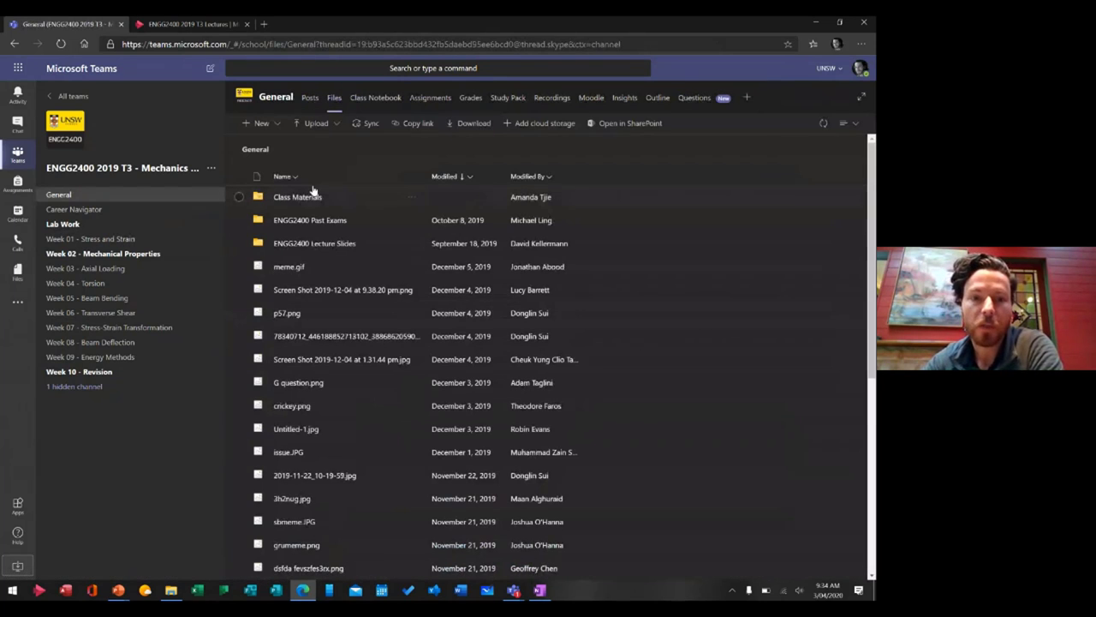
{"action": "left_click", "coordinate": [299, 198]}
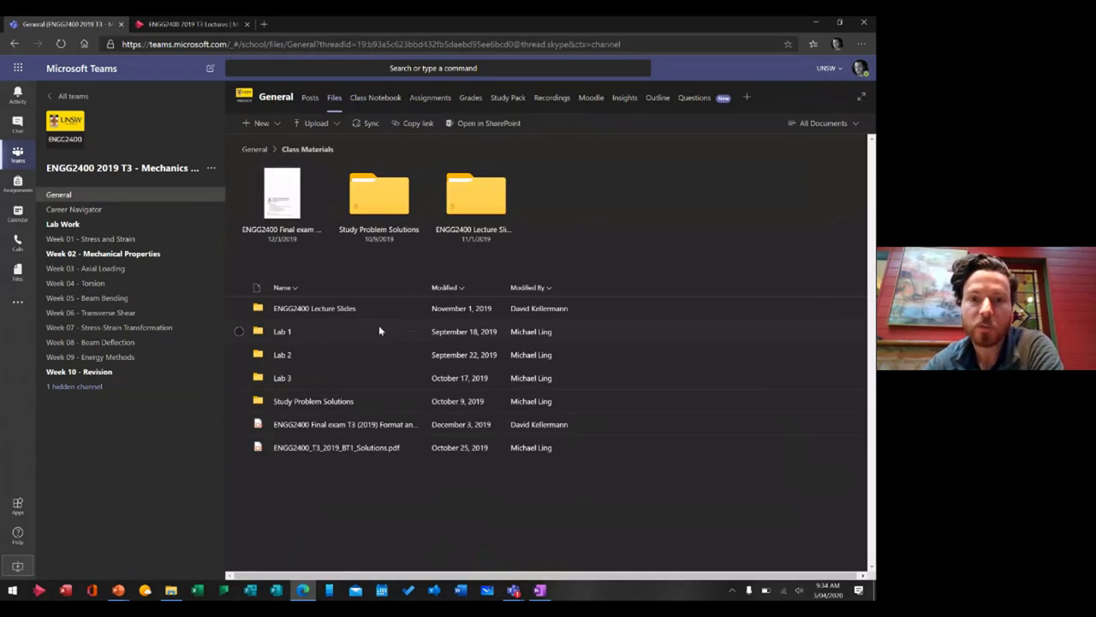
{"action": "left_click", "coordinate": [370, 125]}
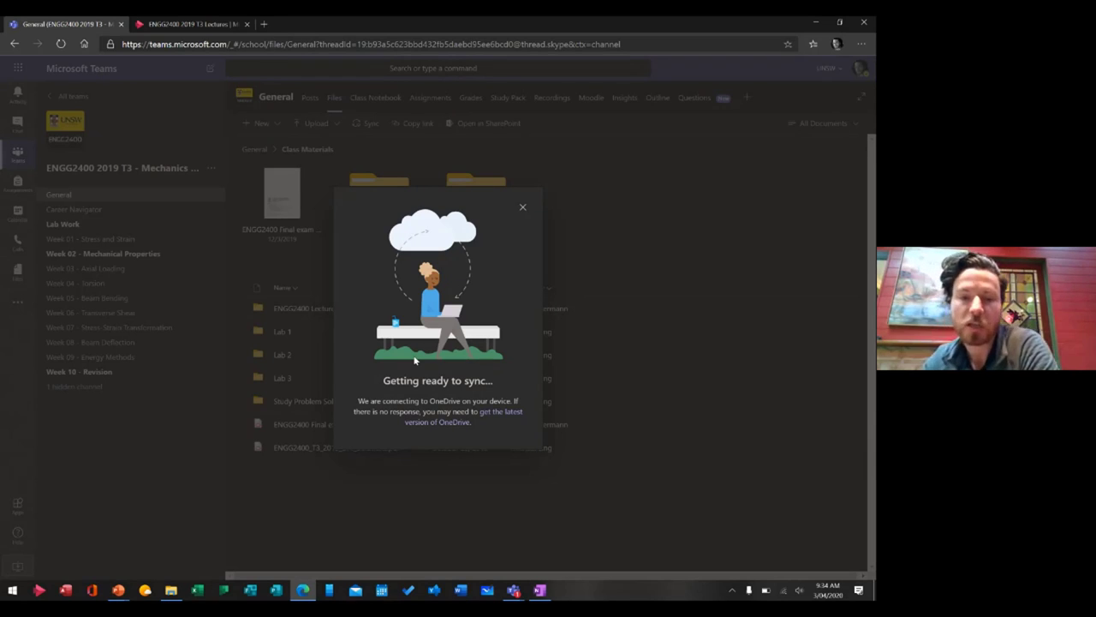
{"action": "left_click", "coordinate": [522, 209]}
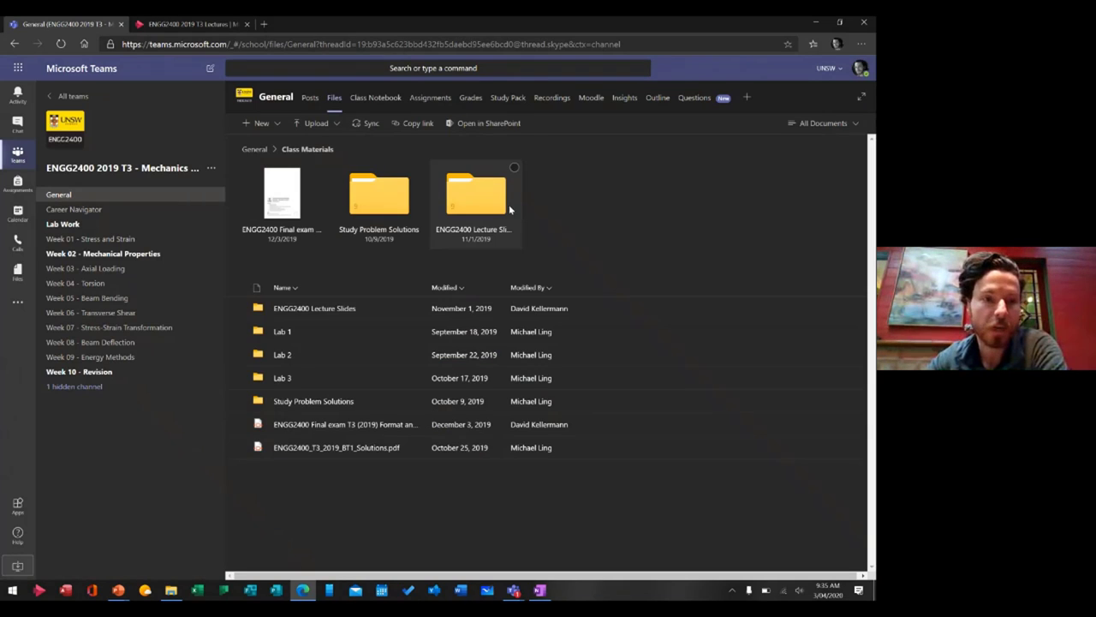
Step: Return to the W1 To Do page in the Week 01 - Stress and Strain channel and open it as a SharePoint website
{"action": "left_click", "coordinate": [111, 244]}
{"action": "left_click", "coordinate": [476, 99]}
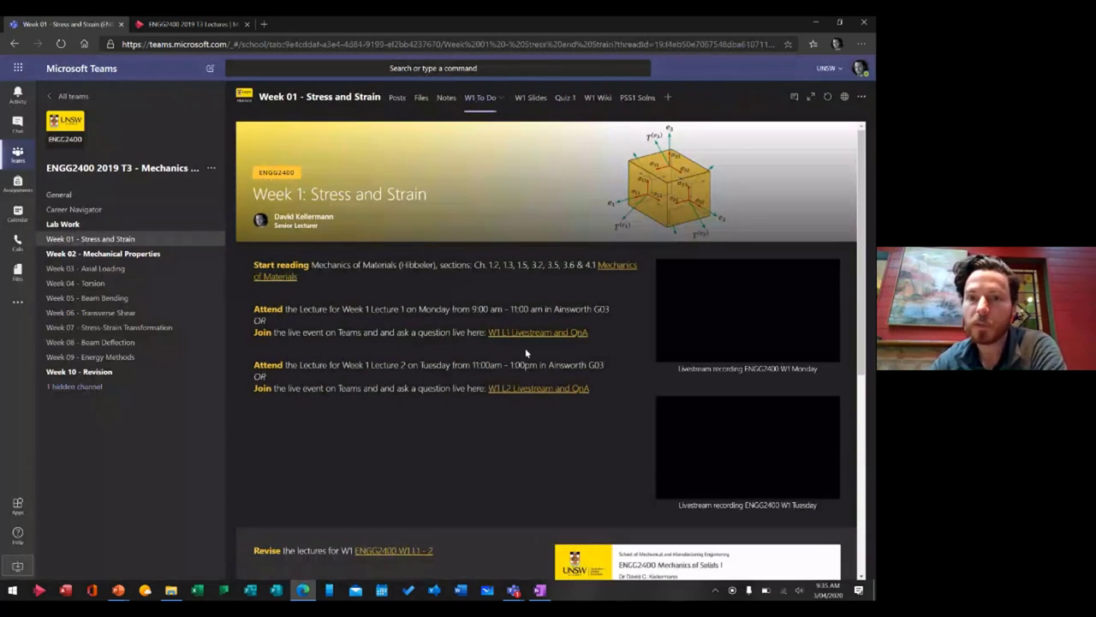
{"action": "left_click", "coordinate": [846, 98]}
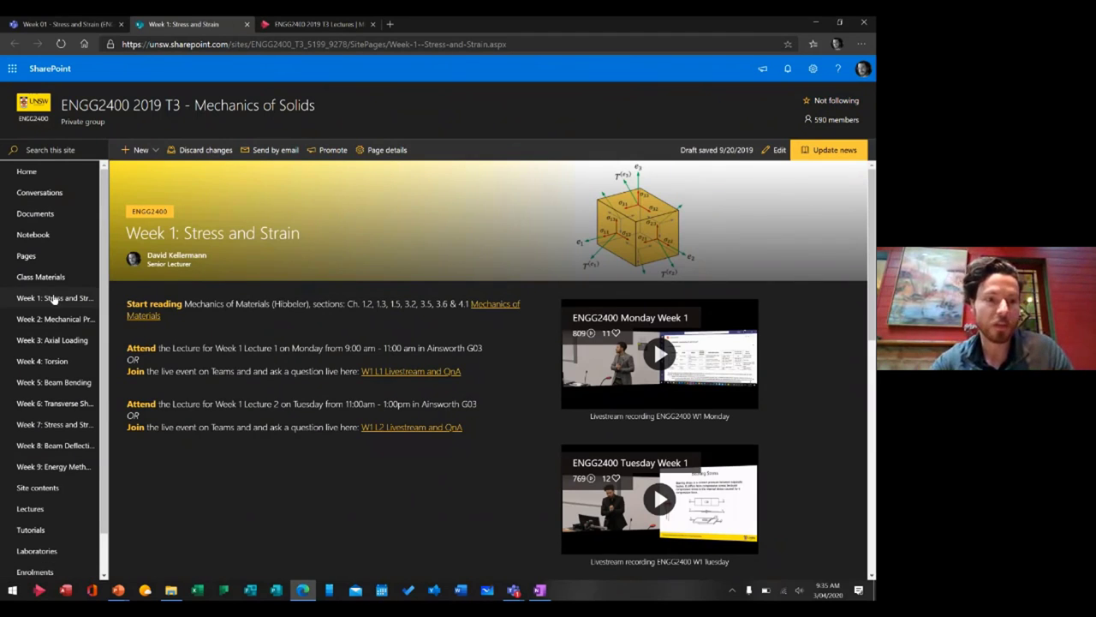
Step: Create a new page in the team site's Site Pages library and title it "Week 3 - Topic X"
{"action": "left_click", "coordinate": [29, 255]}
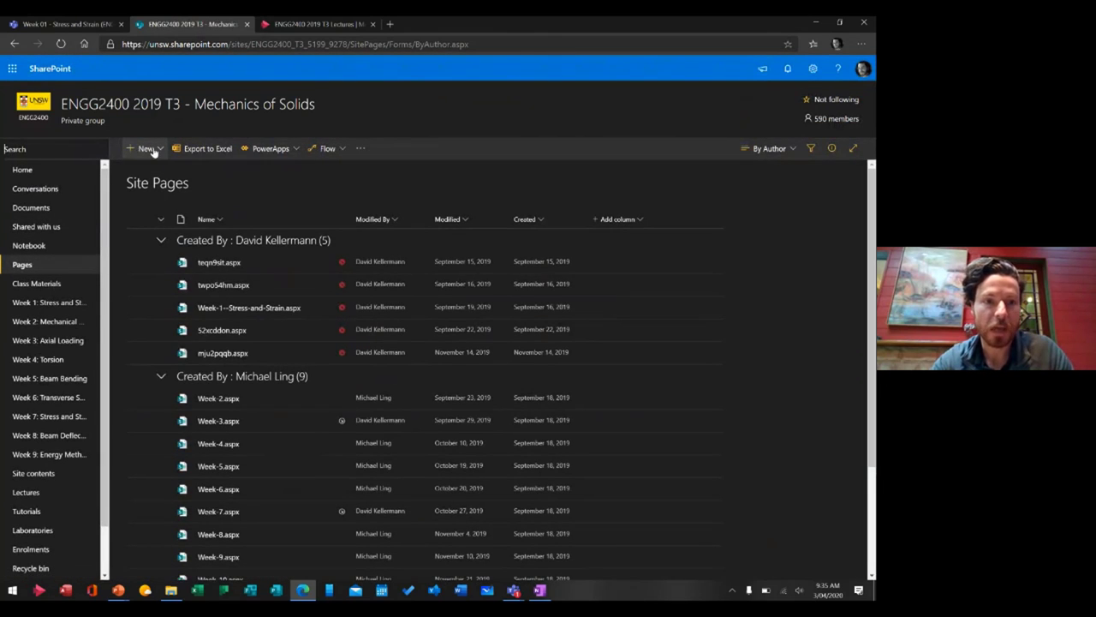
{"action": "left_click", "coordinate": [159, 151]}
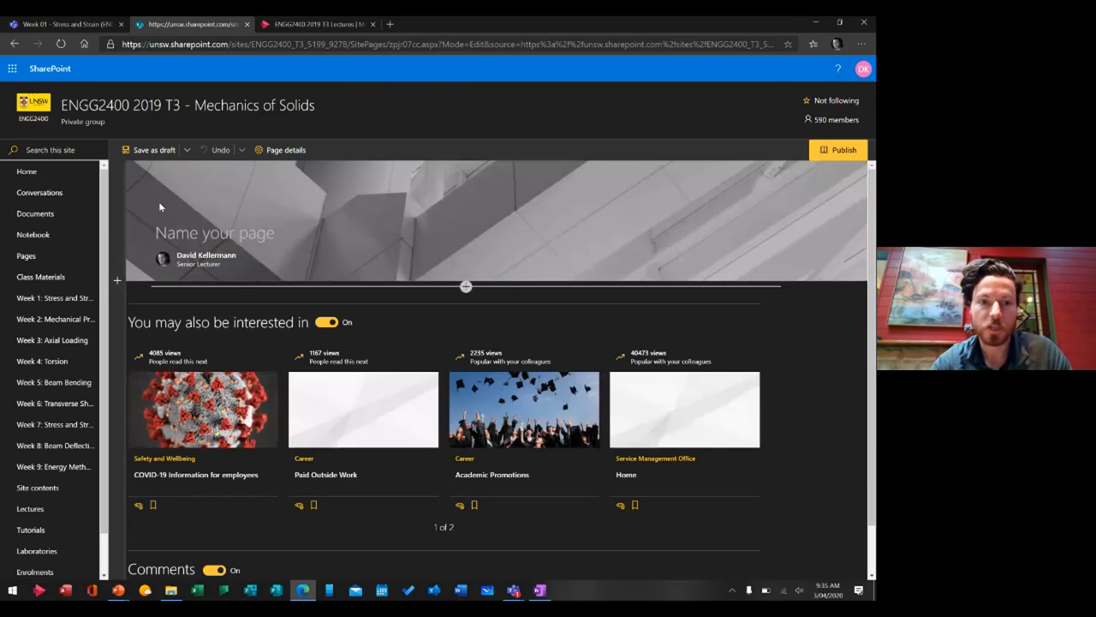
{"action": "left_click", "coordinate": [159, 205]}
{"action": "type", "text": "Wee"}
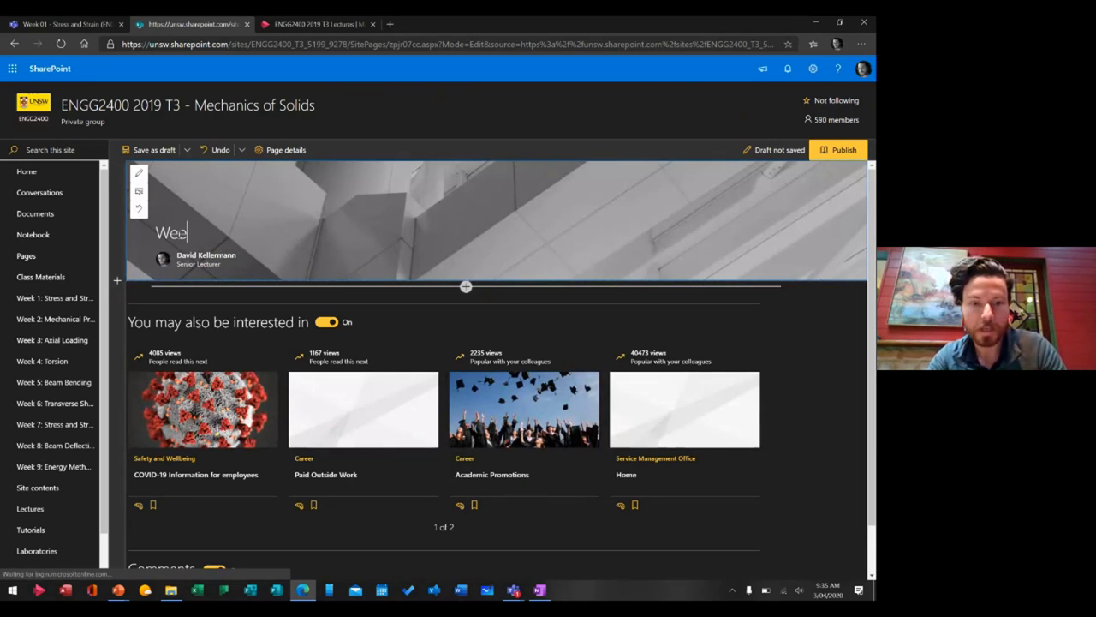
{"action": "type", "text": "k 3 - Topic X"}
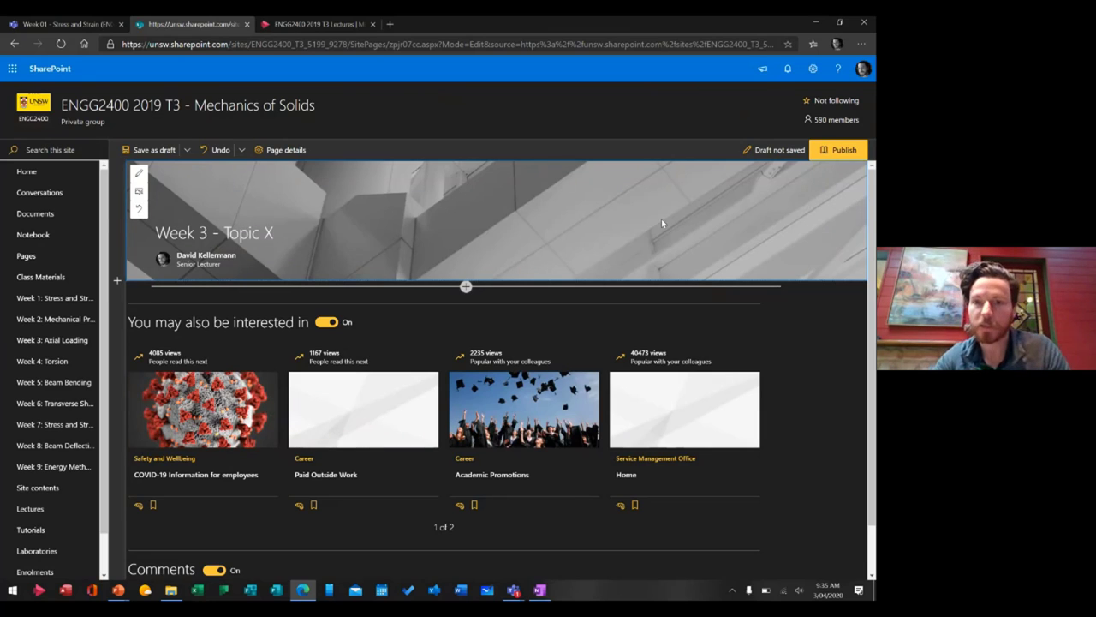
Step: Set the new page's title area to the Color block layout, leaving the banner image unchanged and the published date hidden
{"action": "left_click", "coordinate": [145, 193]}
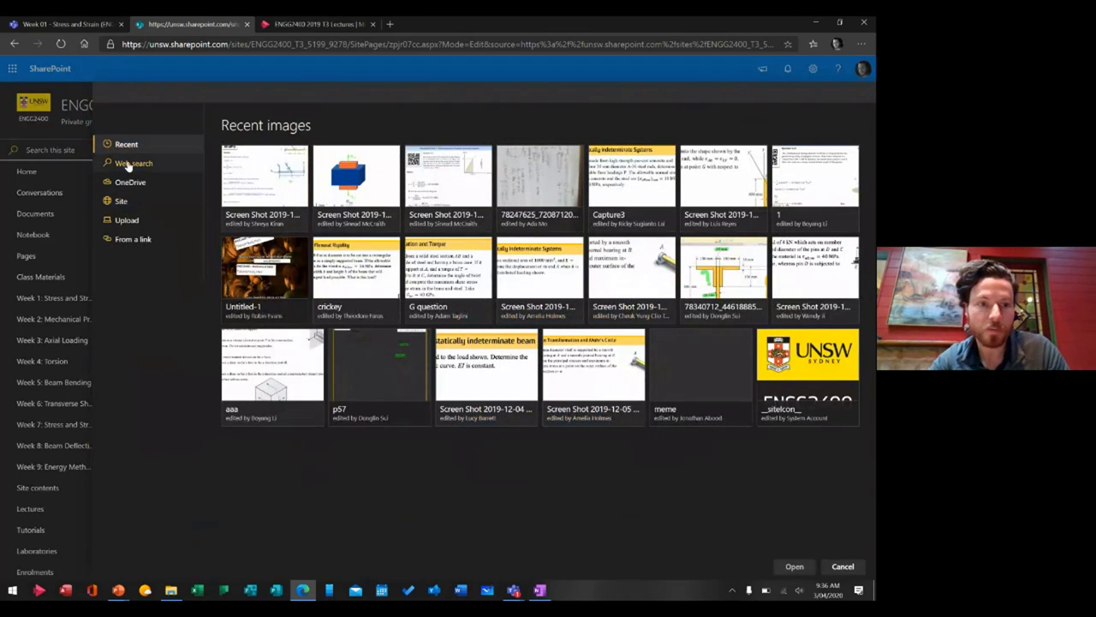
{"action": "left_click", "coordinate": [839, 567]}
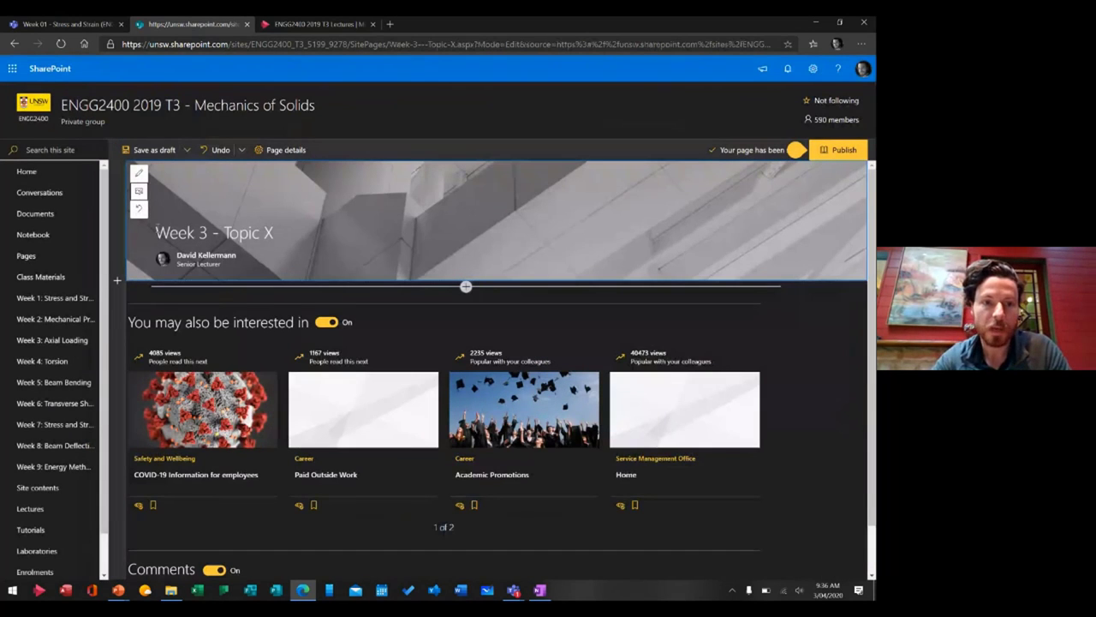
{"action": "left_click", "coordinate": [139, 174]}
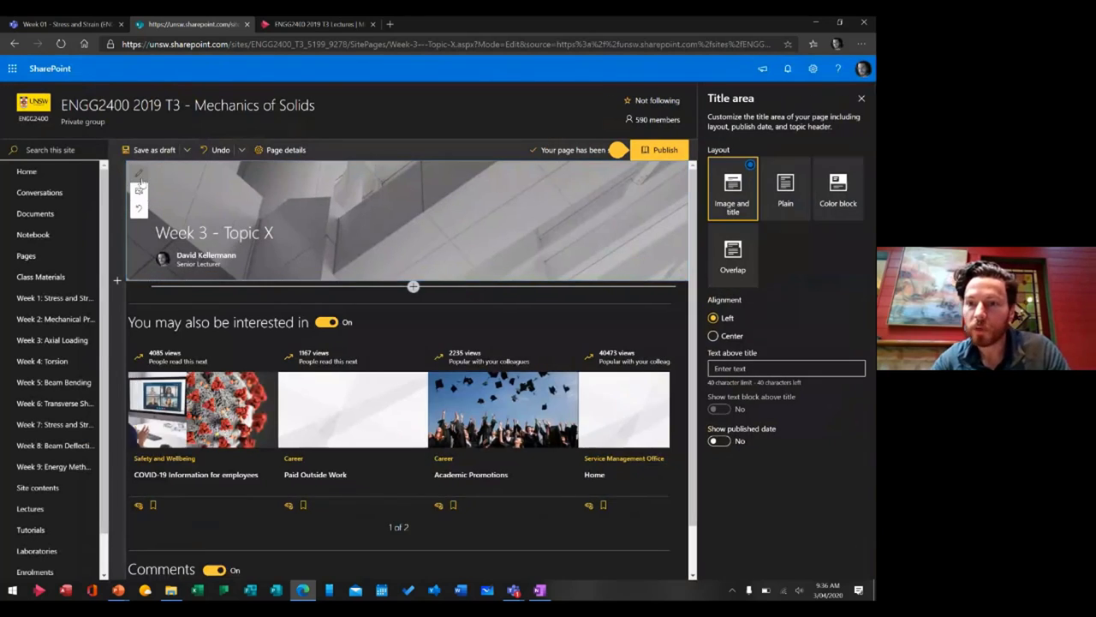
{"action": "left_click", "coordinate": [833, 197]}
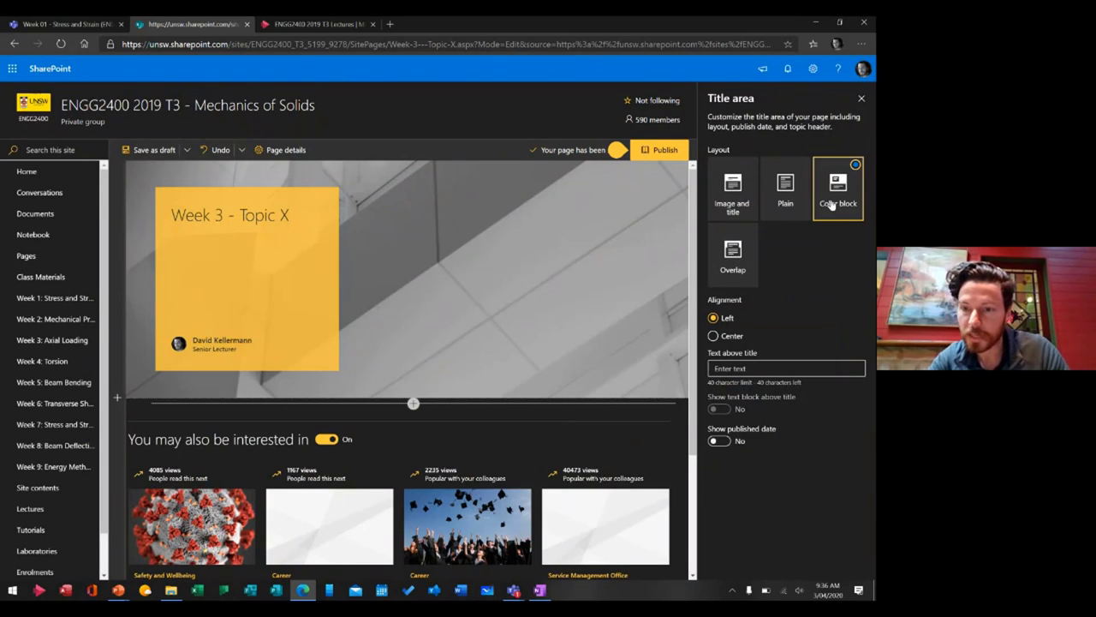
{"action": "left_click", "coordinate": [719, 441]}
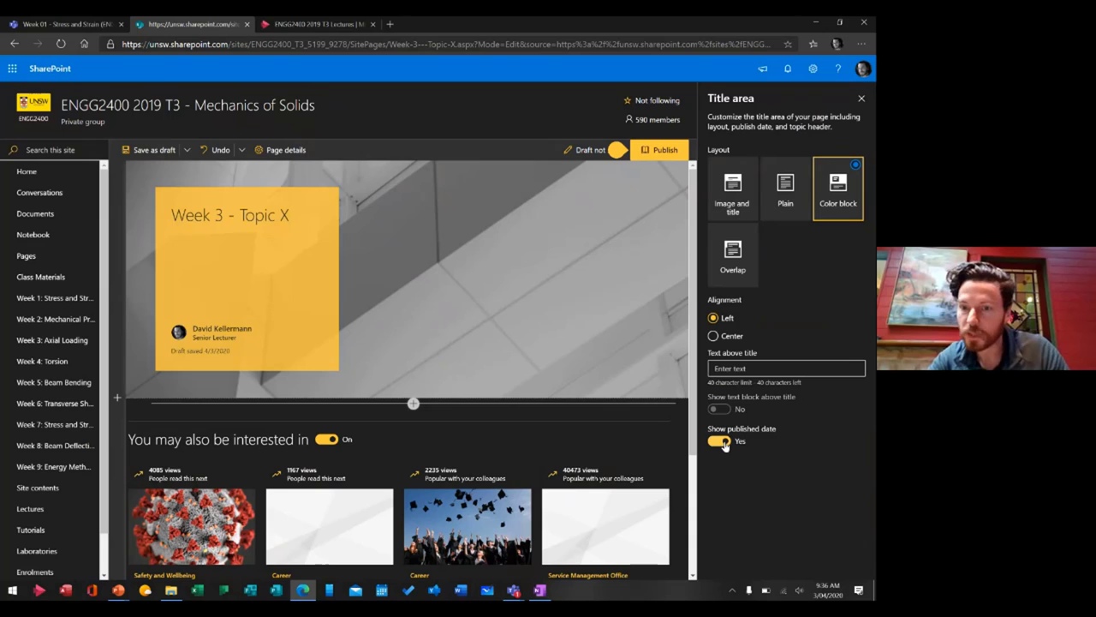
{"action": "left_click", "coordinate": [719, 441]}
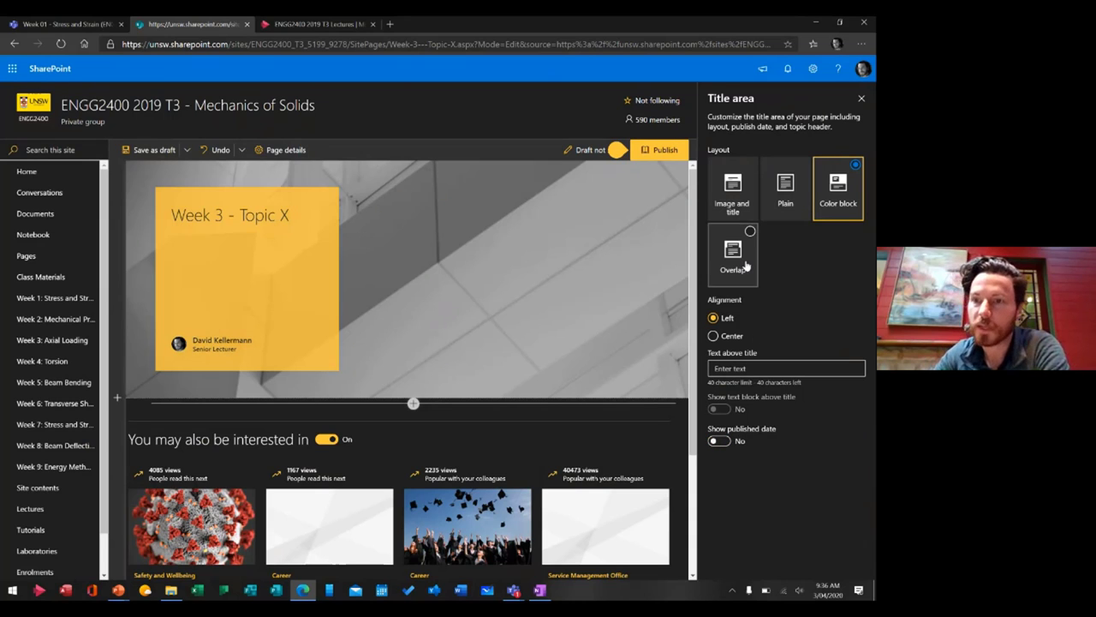
{"action": "left_click", "coordinate": [862, 98]}
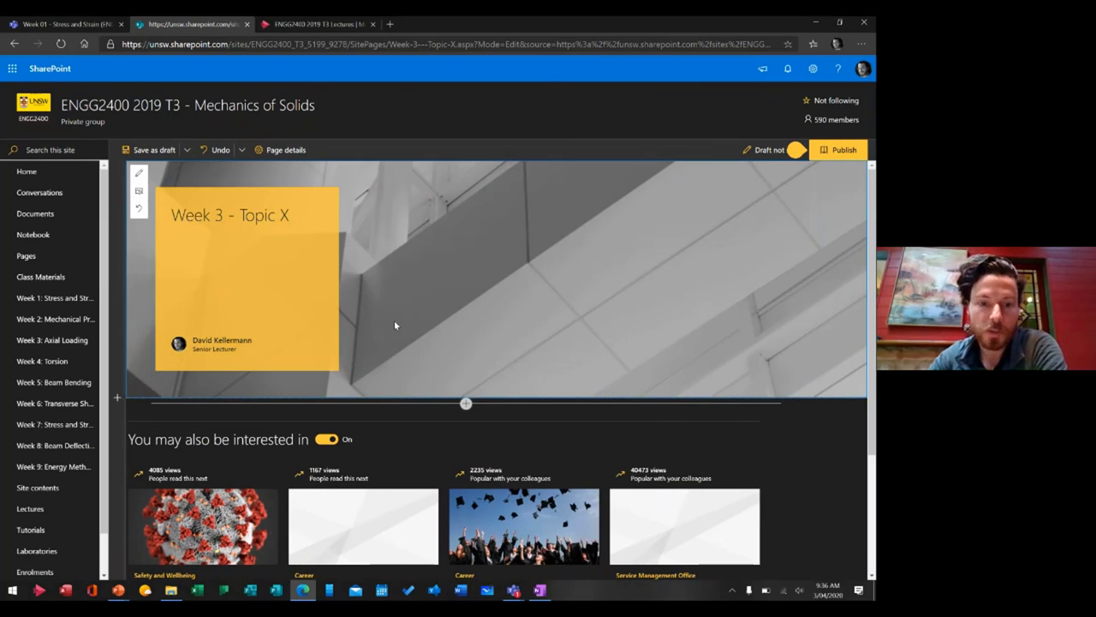
Step: Add a Text web part below the title area containing "Start reading your text book."
{"action": "scroll", "coordinate": [395, 325], "scroll_direction": "down", "scroll_amount": 2}
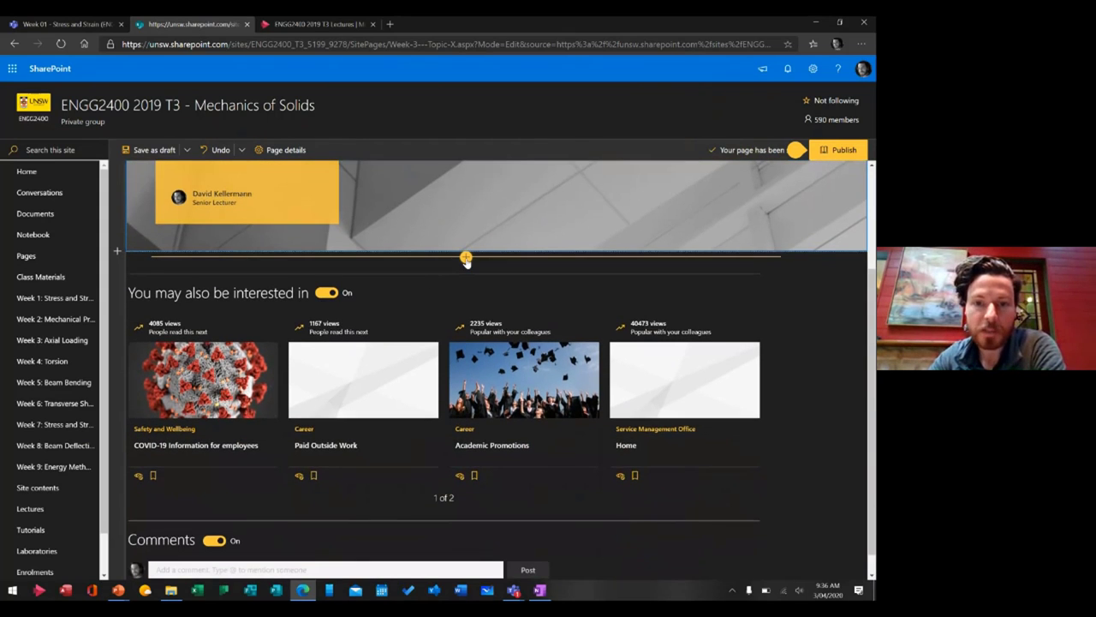
{"action": "left_click", "coordinate": [466, 258]}
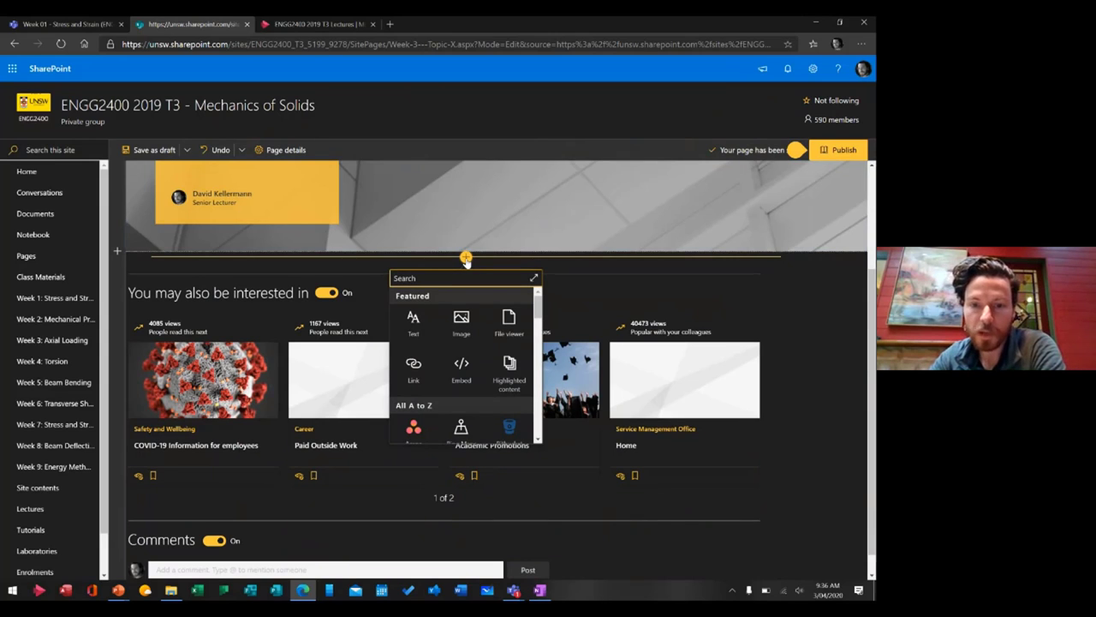
{"action": "left_click", "coordinate": [416, 320]}
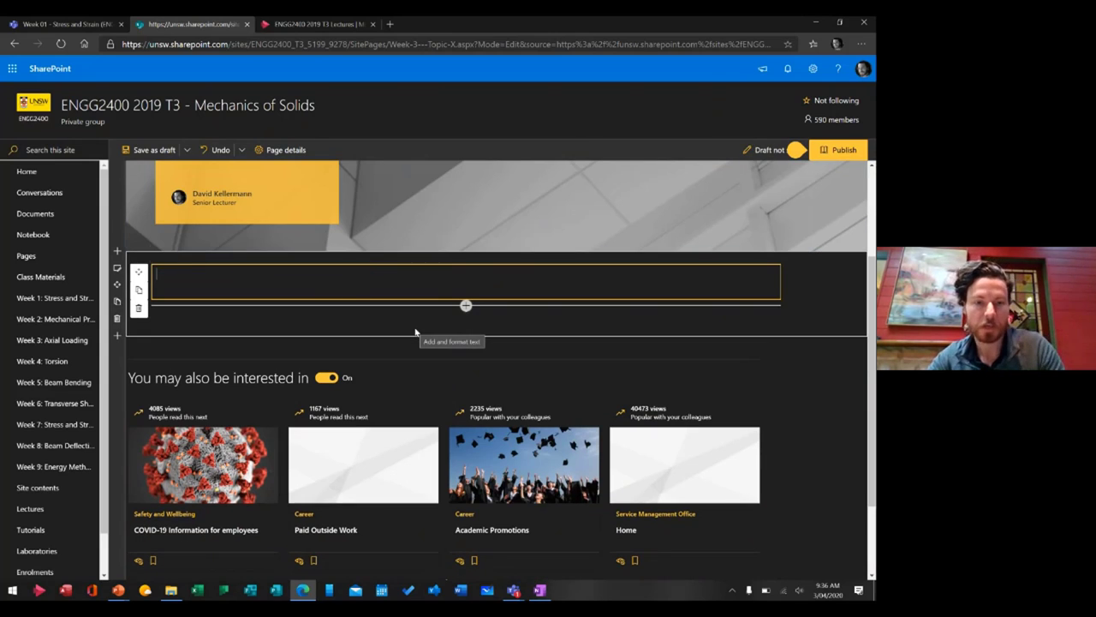
{"action": "type", "text": "Start reading your text book."}
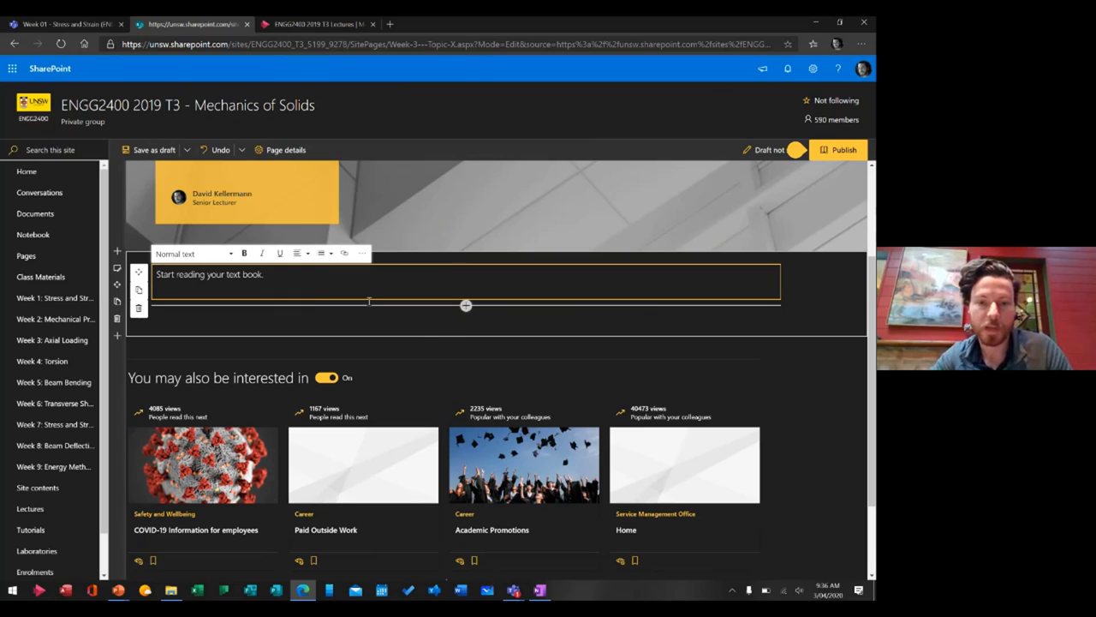
Step: Search the web in a new browser tab for the Microsoft Education Blog, open it and copy its web address
{"action": "left_click", "coordinate": [390, 25]}
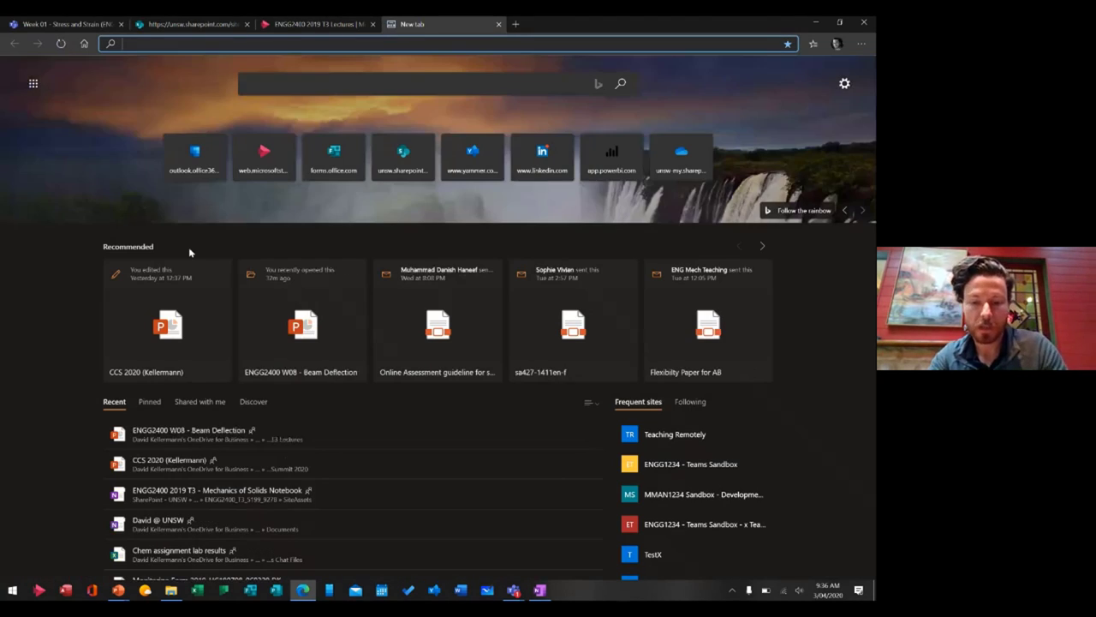
{"action": "type", "text": "micrososft"}
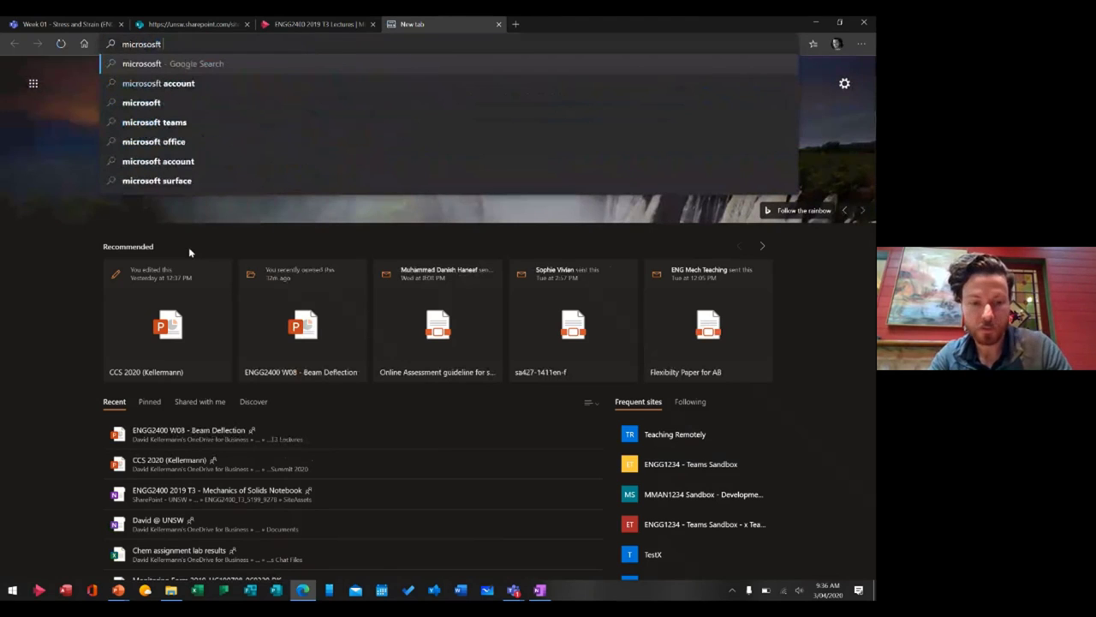
{"action": "type", "text": " education blog"}
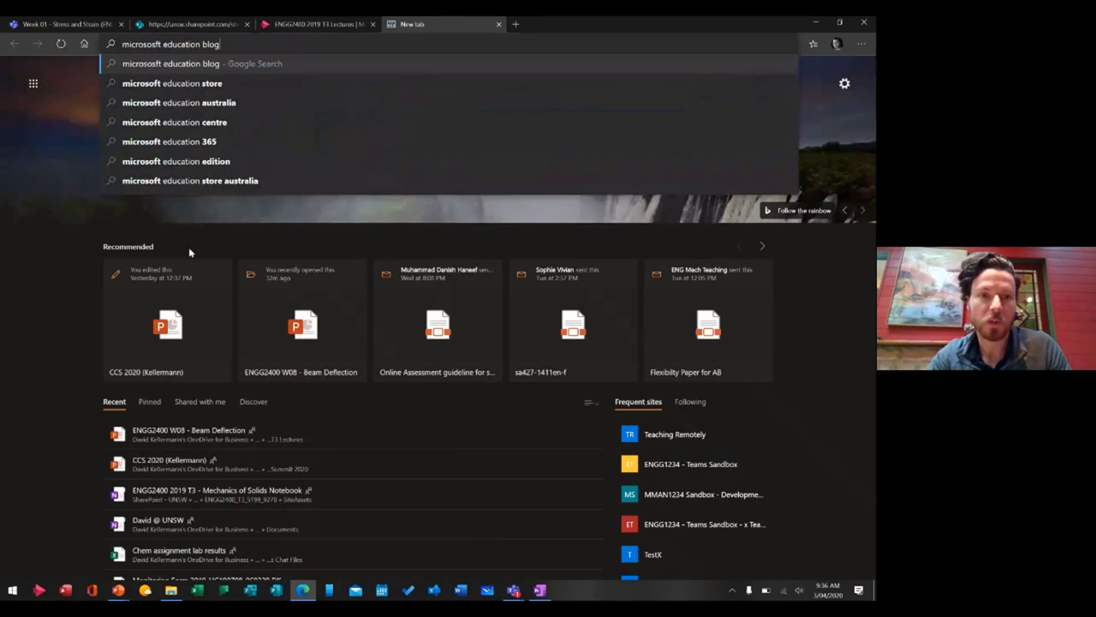
{"action": "key", "text": "Return"}
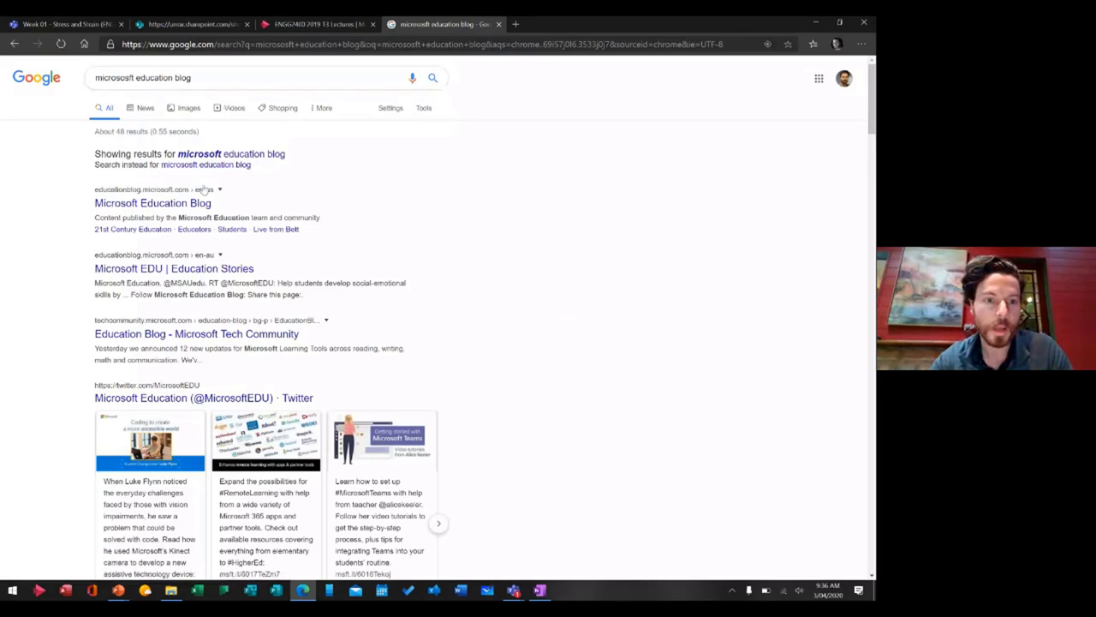
{"action": "left_click", "coordinate": [169, 206]}
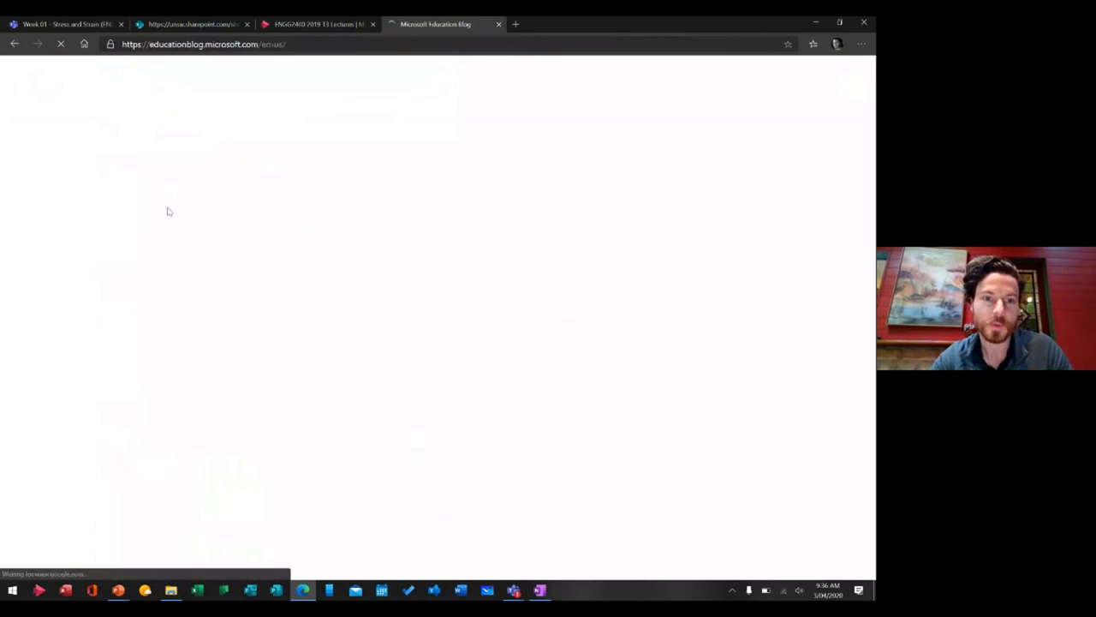
{"action": "left_click", "coordinate": [318, 45]}
{"action": "key", "text": "ctrl+c"}
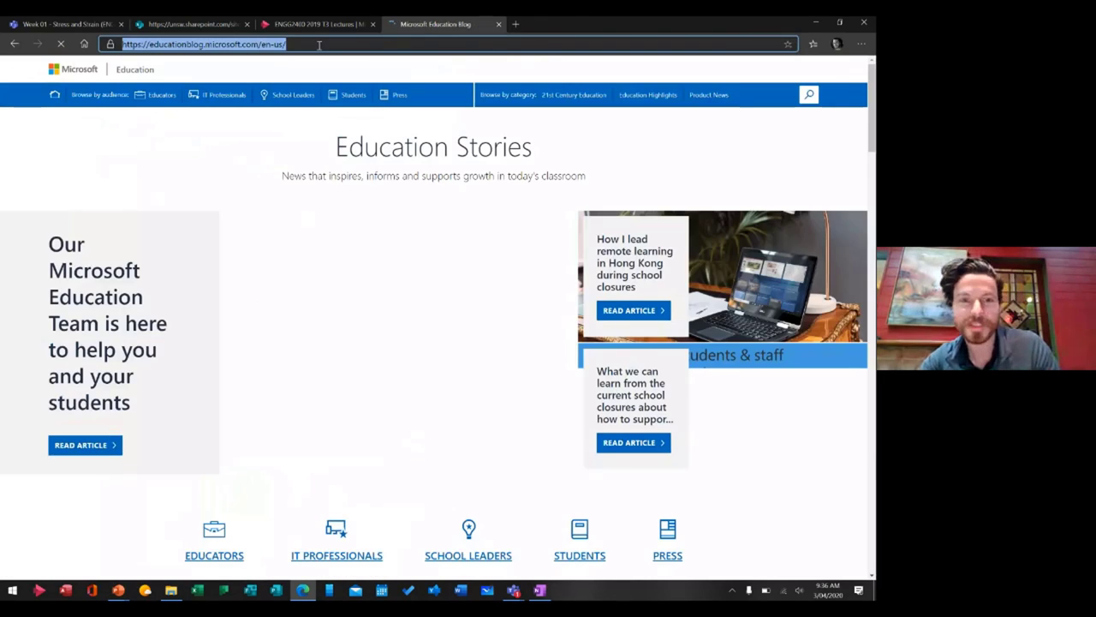
{"action": "left_click", "coordinate": [185, 29]}
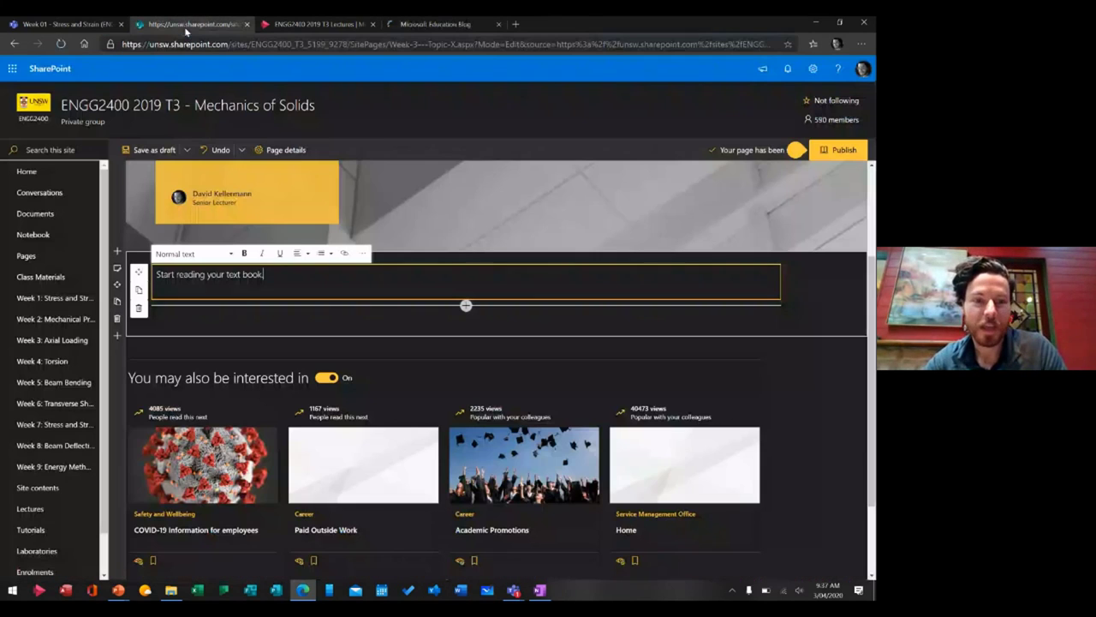
{"action": "left_click", "coordinate": [465, 306]}
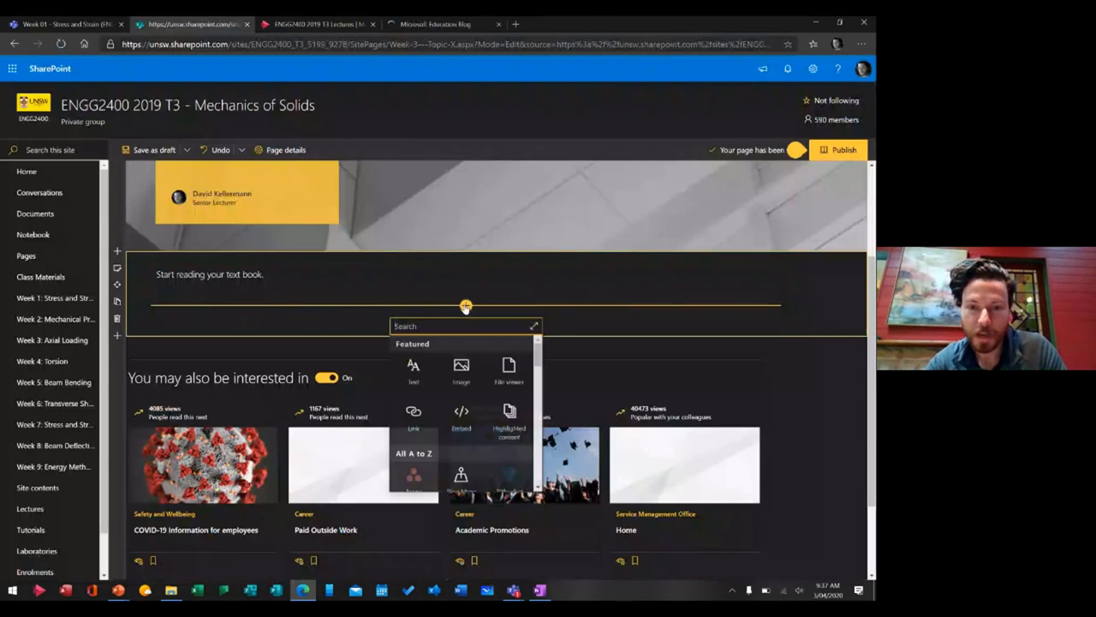
{"action": "left_click", "coordinate": [417, 414]}
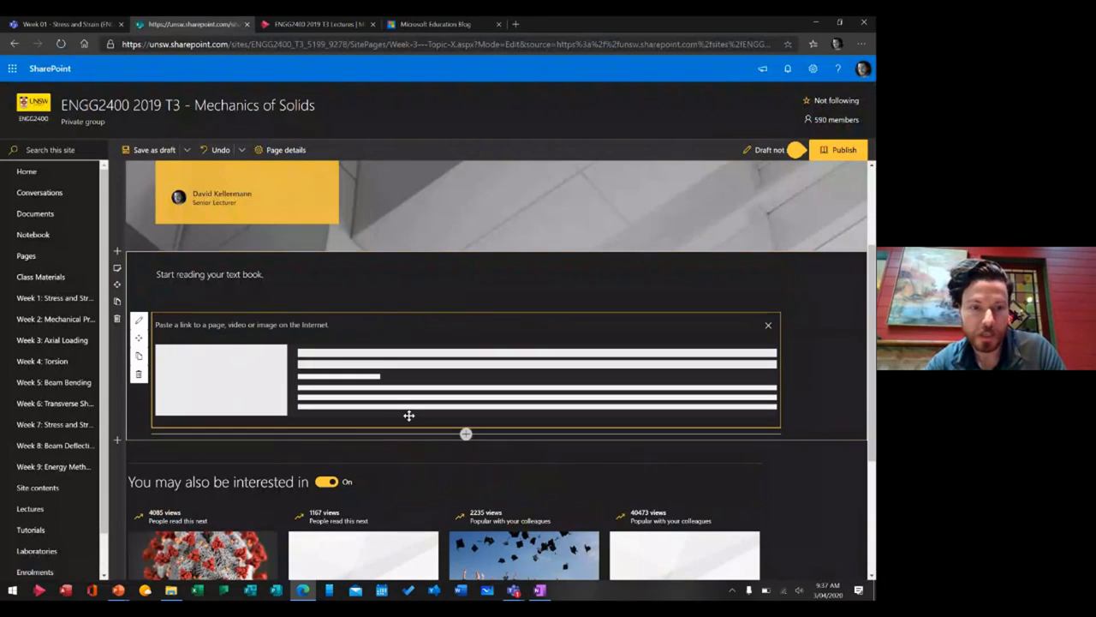
{"action": "key", "text": "ctrl+v"}
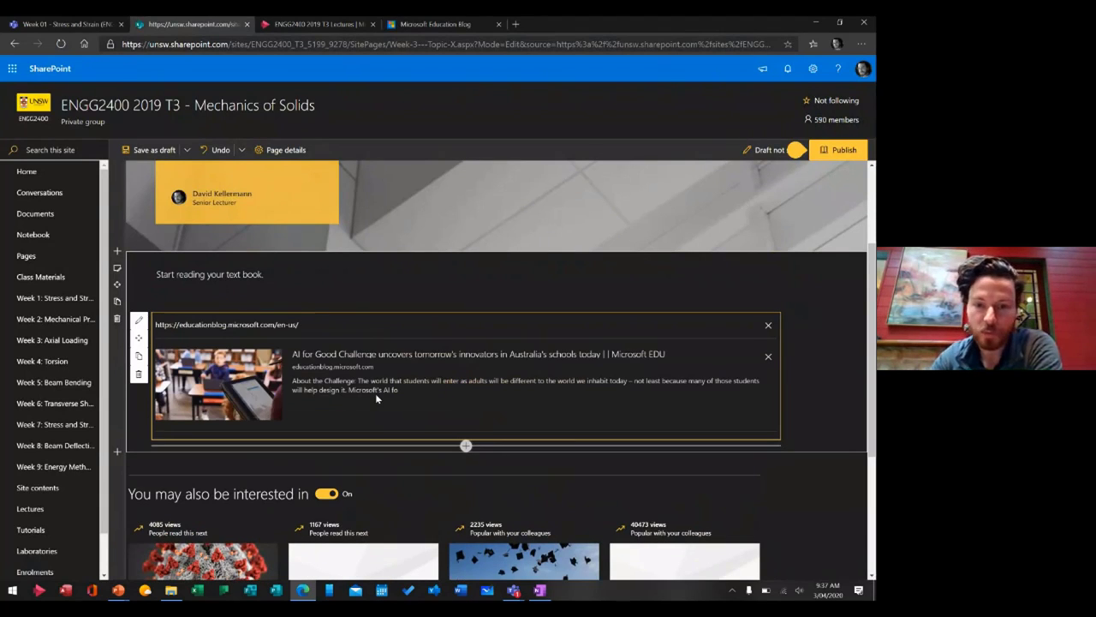
Step: Add a GitHub web part below the education blog link on the page
{"action": "left_click", "coordinate": [466, 445]}
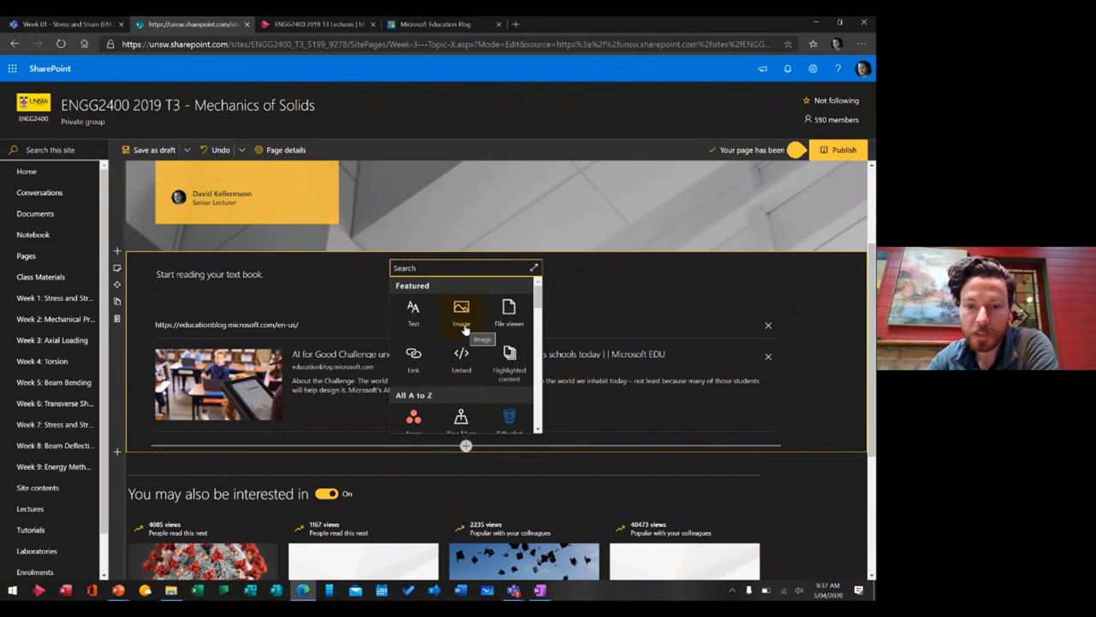
{"action": "scroll", "coordinate": [462, 339], "scroll_direction": "down", "scroll_amount": 2}
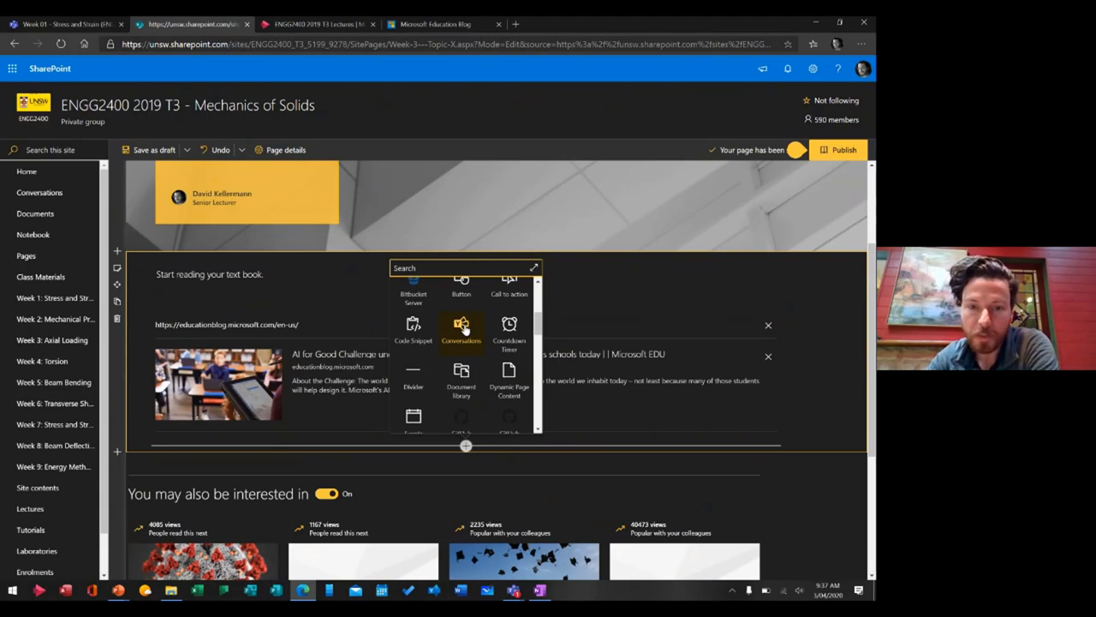
{"action": "scroll", "coordinate": [460, 386], "scroll_direction": "down", "scroll_amount": 2}
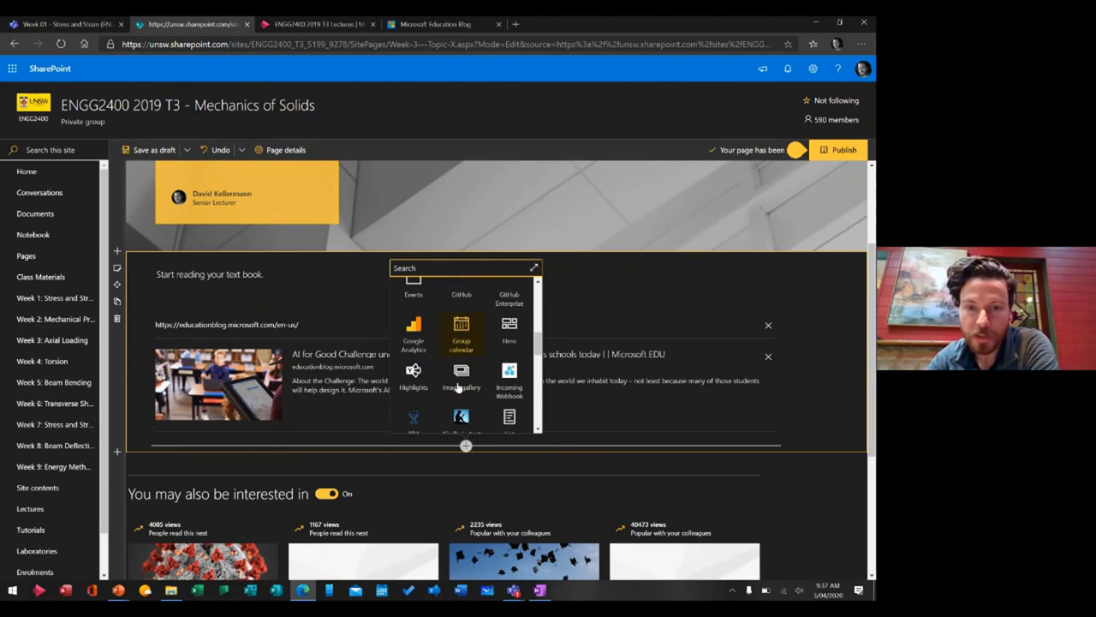
{"action": "scroll", "coordinate": [460, 385], "scroll_direction": "up", "scroll_amount": 1}
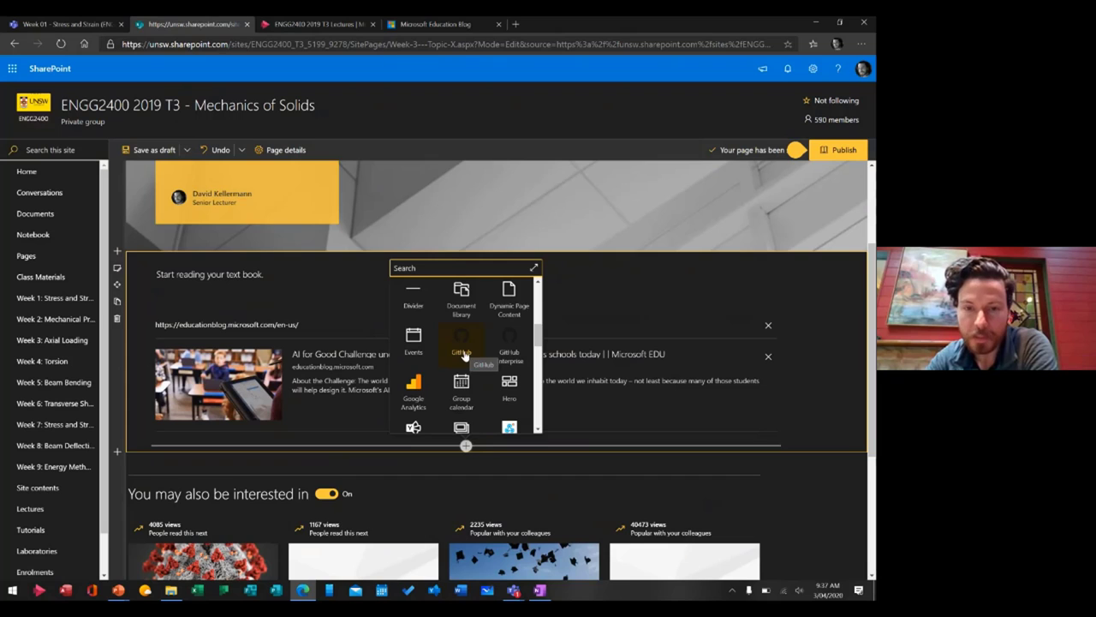
{"action": "left_click", "coordinate": [462, 346]}
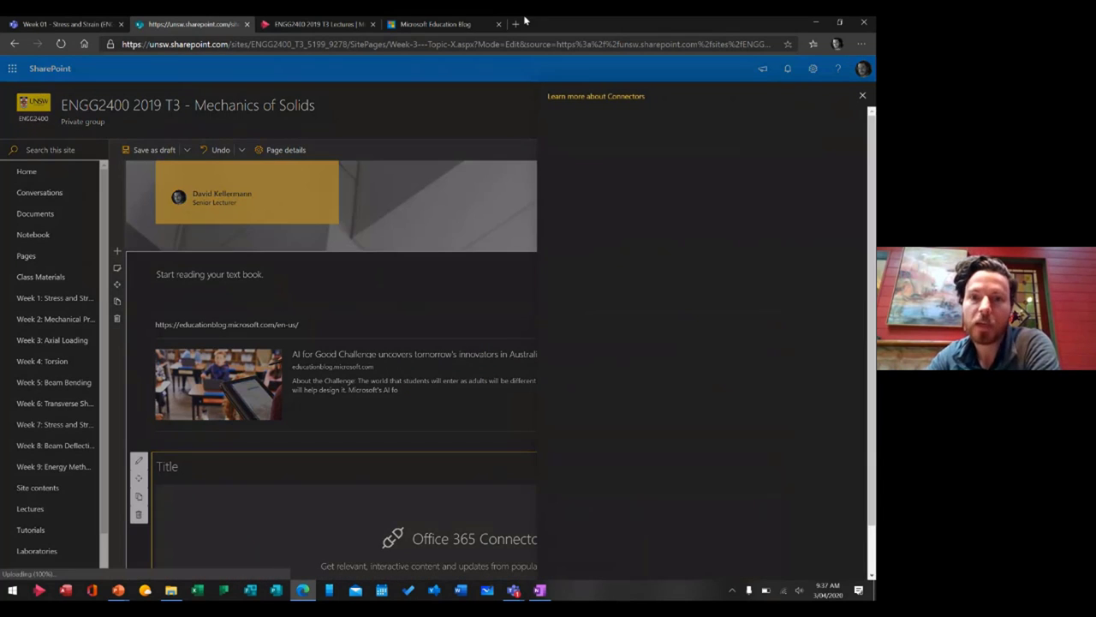
Step: Search the web in a new browser tab for "unsw qbot github" and open the unsw-edu-au/QBot wiki home page
{"action": "left_click", "coordinate": [514, 25]}
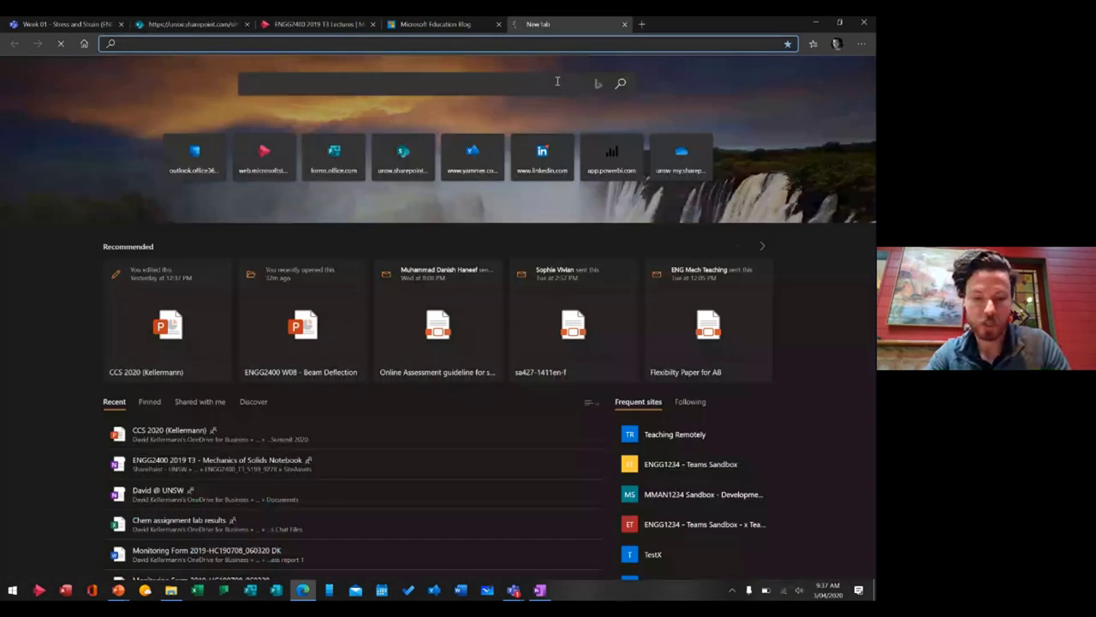
{"action": "type", "text": "unsw"}
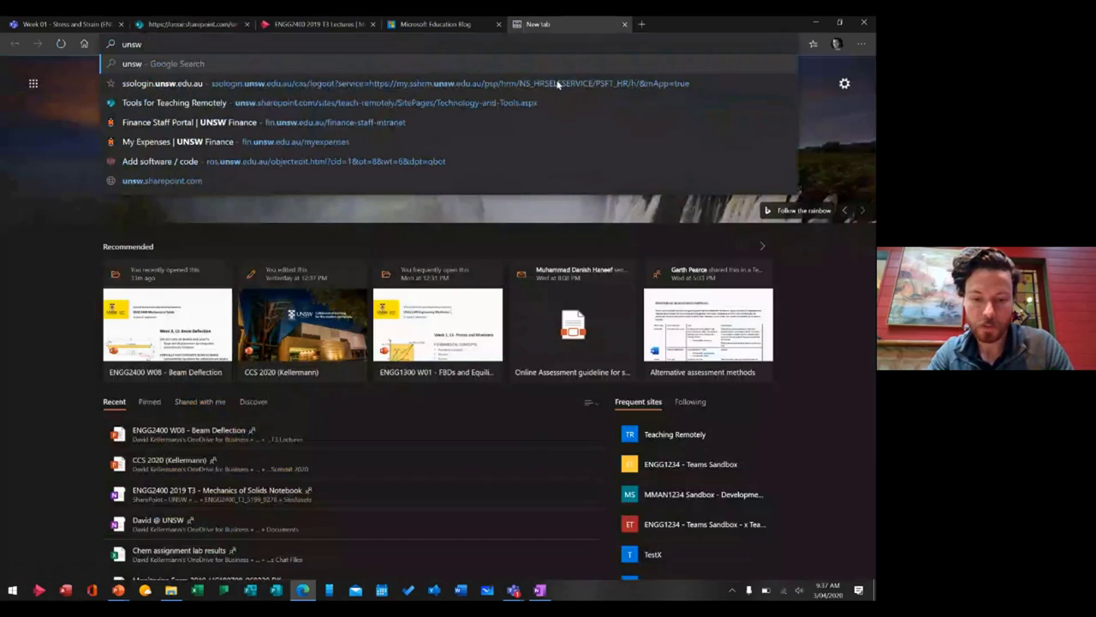
{"action": "type", "text": " qbot gitb"}
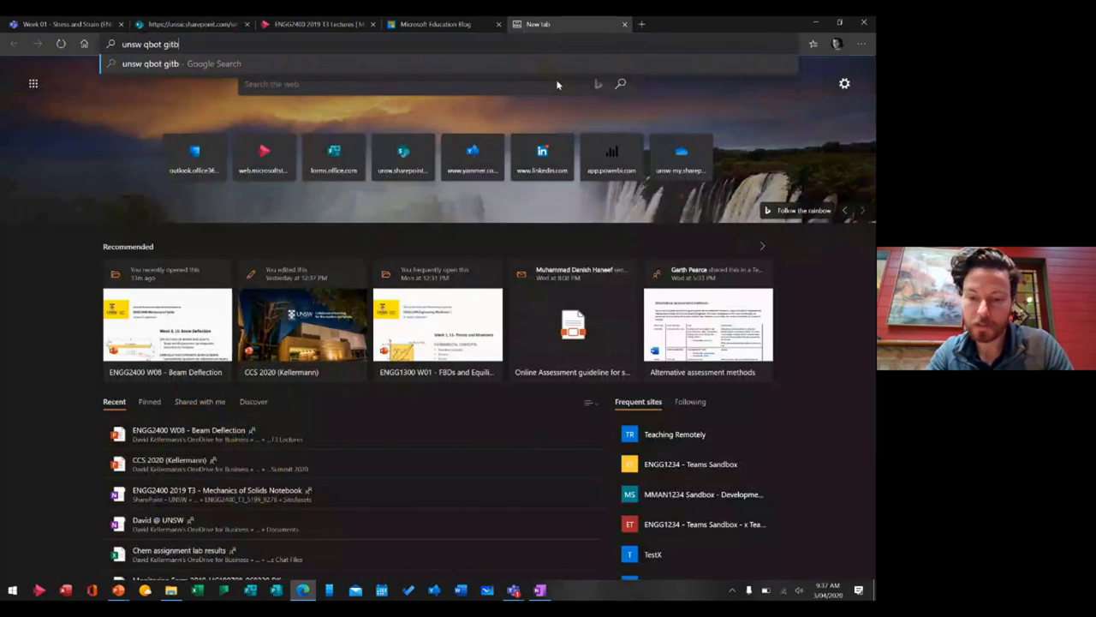
{"action": "key", "text": "BackSpace"}
{"action": "type", "text": "hub"}
{"action": "key", "text": "Return"}
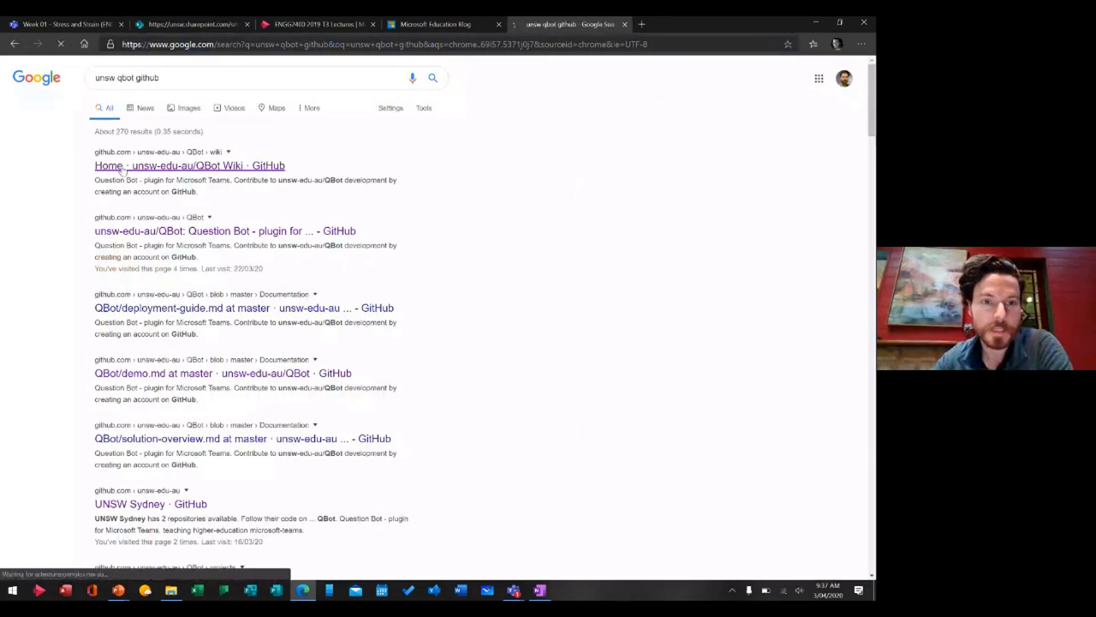
{"action": "left_click", "coordinate": [124, 167]}
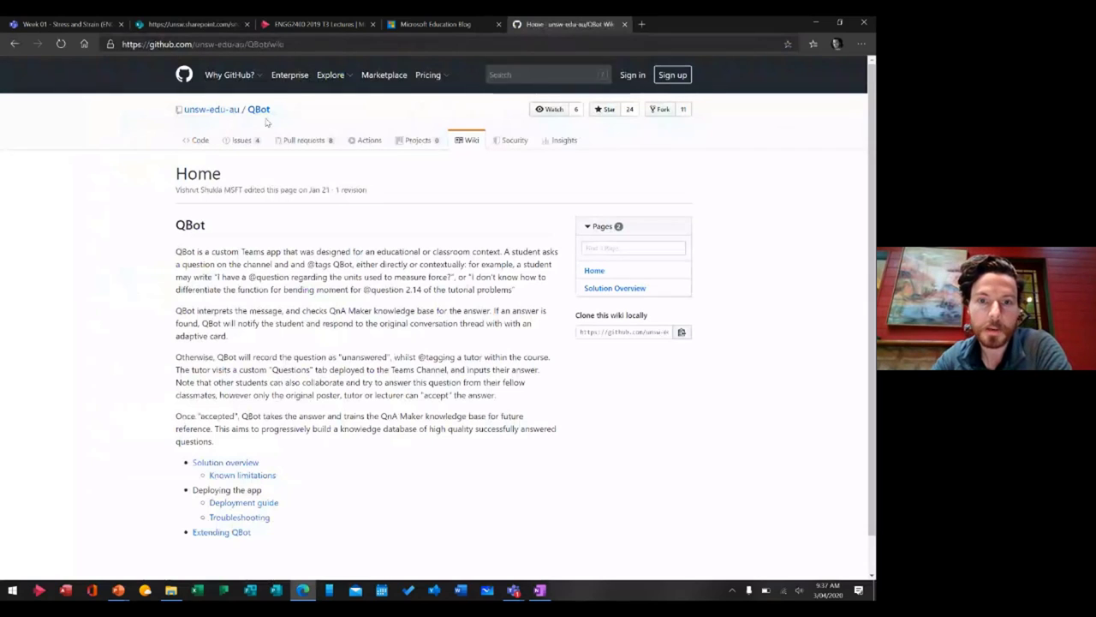
Step: Open the QBot repository's Demo page from its Readme and clear the browser's address field
{"action": "left_click", "coordinate": [257, 109]}
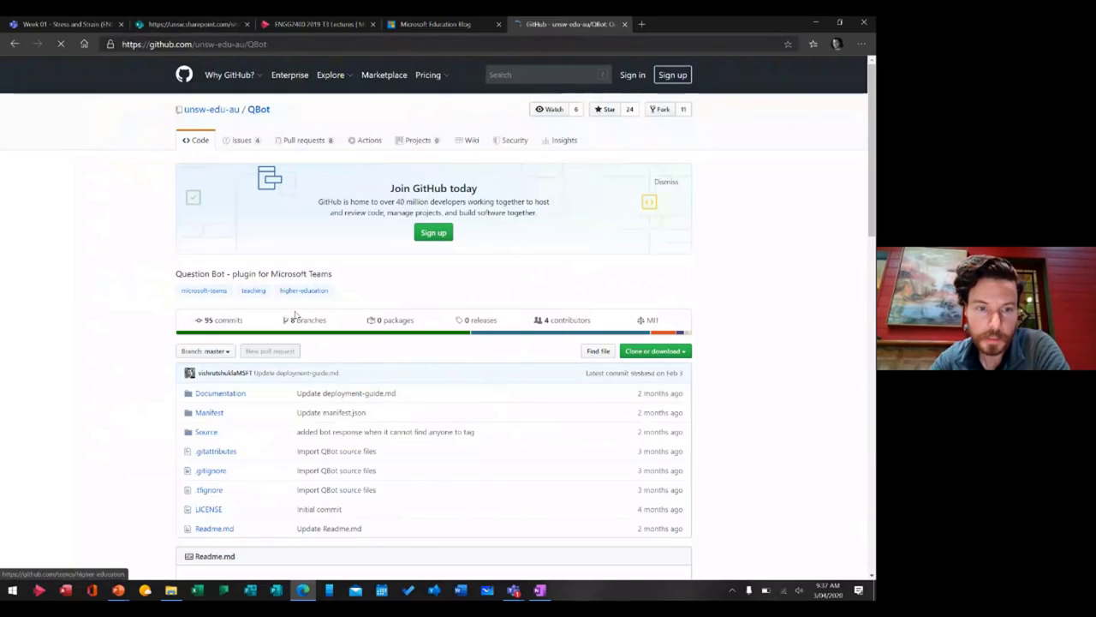
{"action": "scroll", "coordinate": [294, 315], "scroll_direction": "down", "scroll_amount": 2}
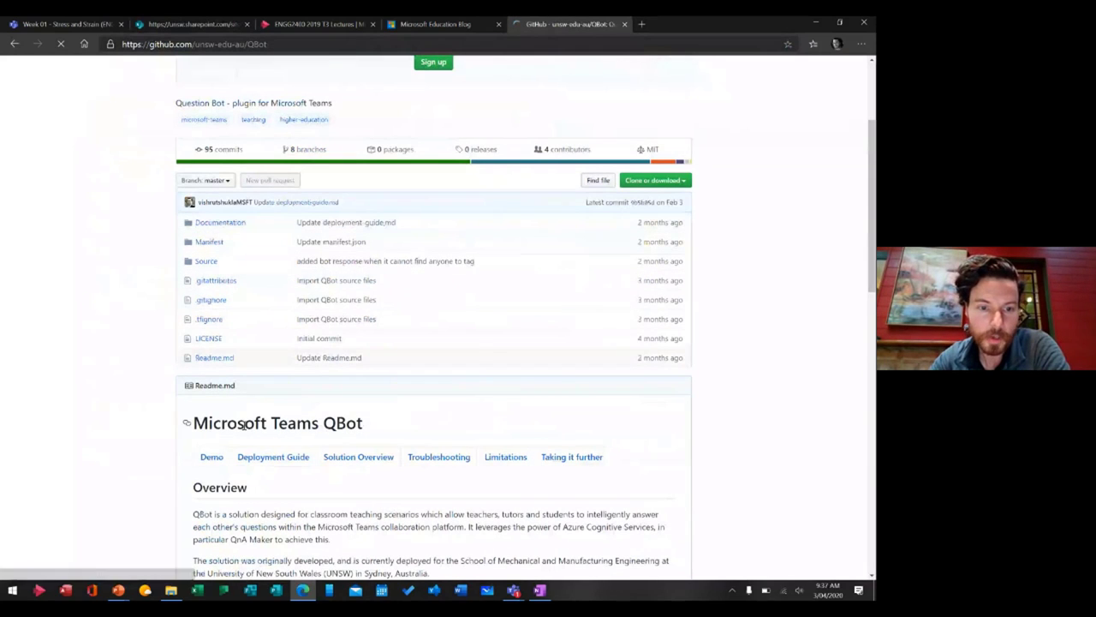
{"action": "left_click", "coordinate": [211, 457]}
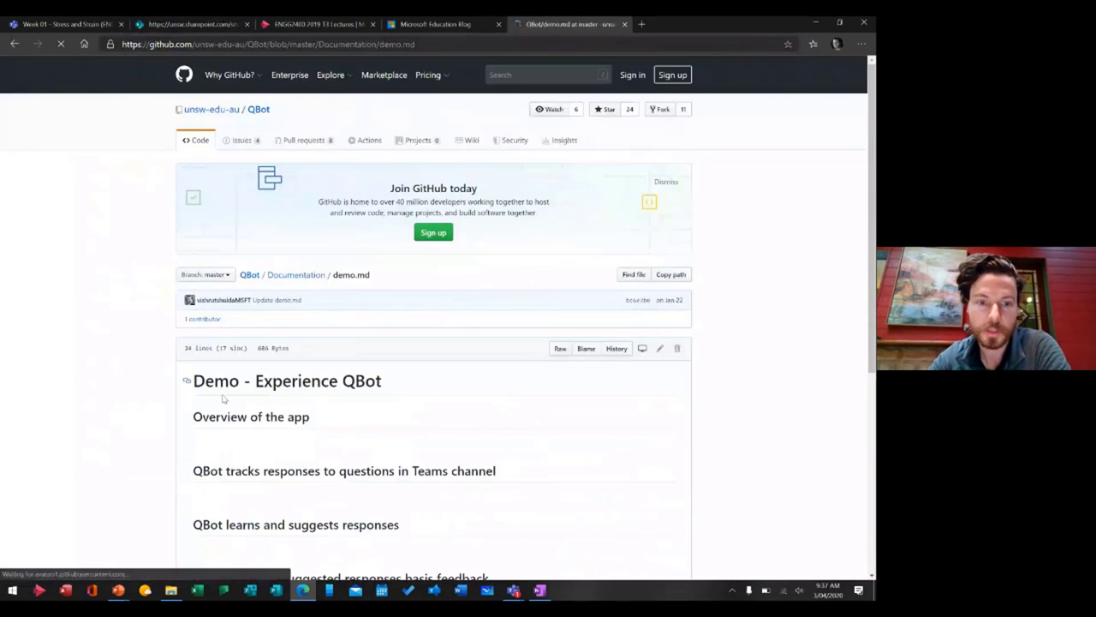
{"action": "left_click", "coordinate": [310, 44]}
{"action": "key", "text": "BackSpace"}
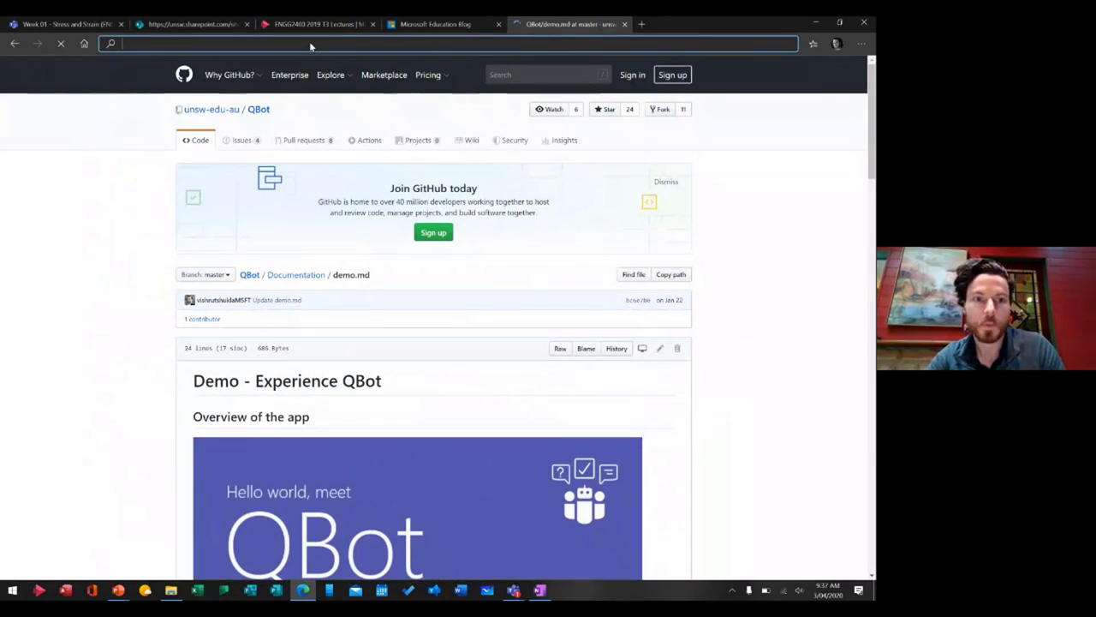
Step: Return to the SharePoint page, dismiss the connector settings, then add a Power BI web part below the connector and open its report settings
{"action": "left_click", "coordinate": [193, 24]}
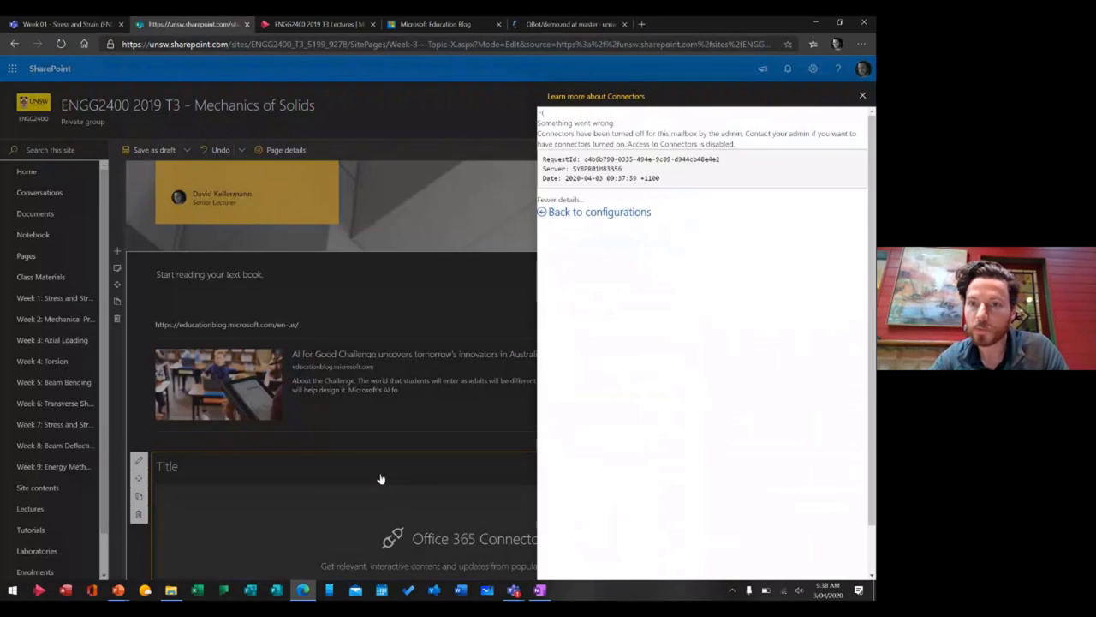
{"action": "left_click", "coordinate": [863, 95]}
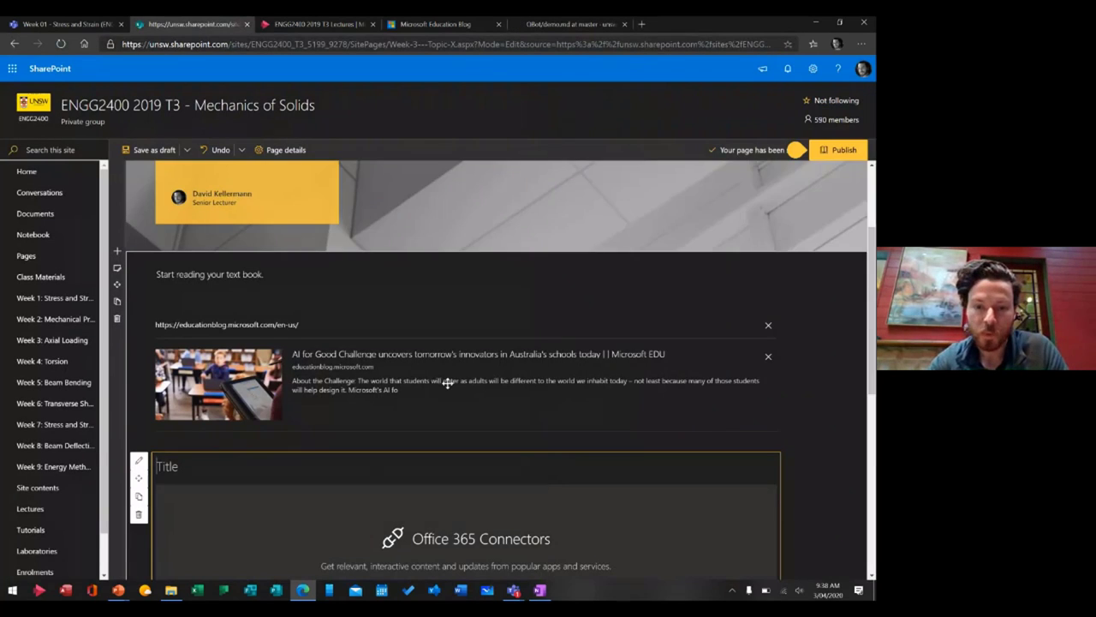
{"action": "scroll", "coordinate": [447, 383], "scroll_direction": "down", "scroll_amount": 2}
{"action": "left_click", "coordinate": [466, 480]}
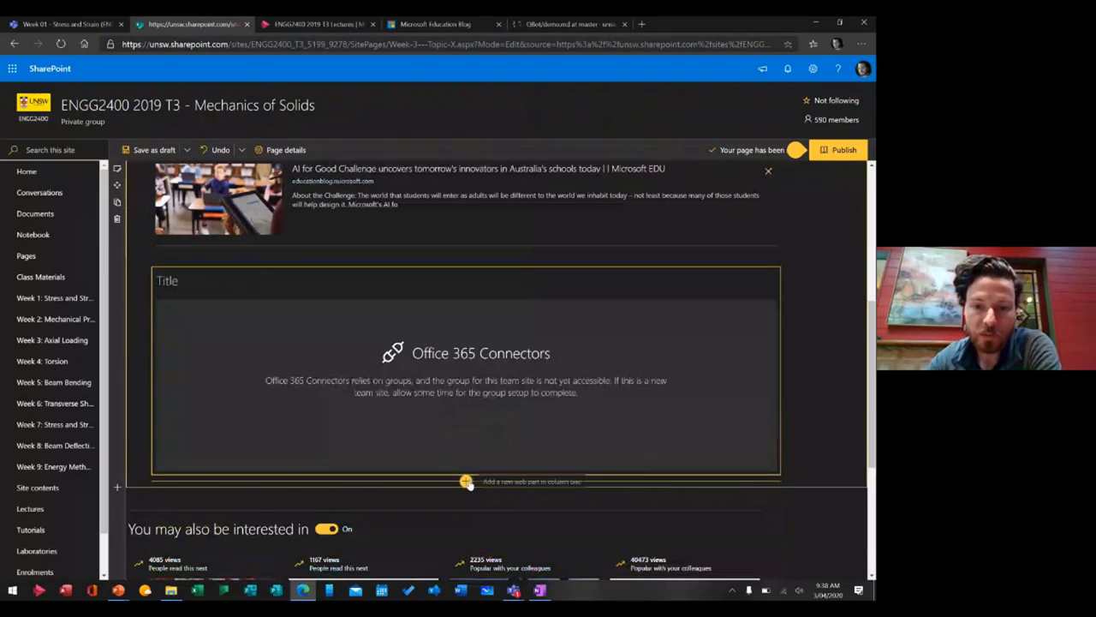
{"action": "scroll", "coordinate": [469, 400], "scroll_direction": "down", "scroll_amount": 3}
{"action": "scroll", "coordinate": [469, 400], "scroll_direction": "down", "scroll_amount": 3}
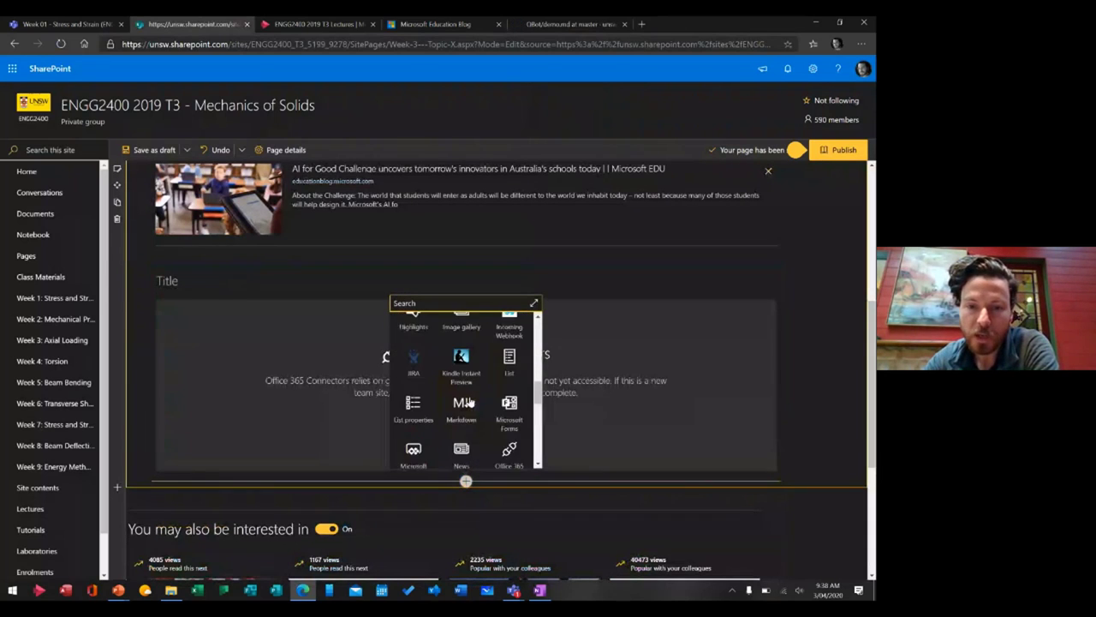
{"action": "scroll", "coordinate": [470, 401], "scroll_direction": "down", "scroll_amount": 2}
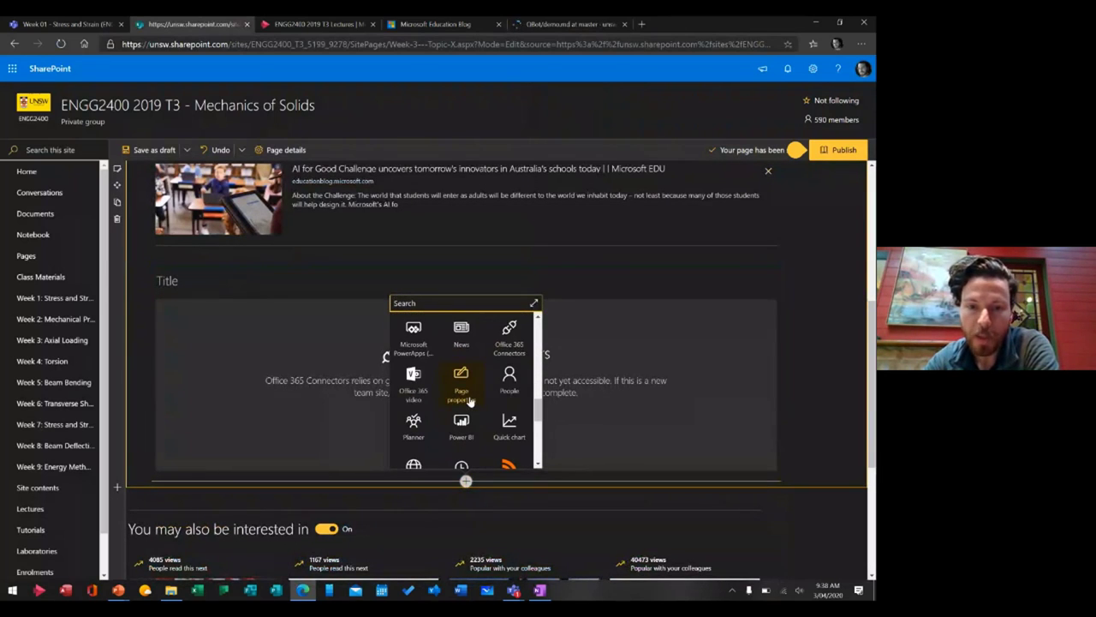
{"action": "scroll", "coordinate": [419, 353], "scroll_direction": "down", "scroll_amount": 1}
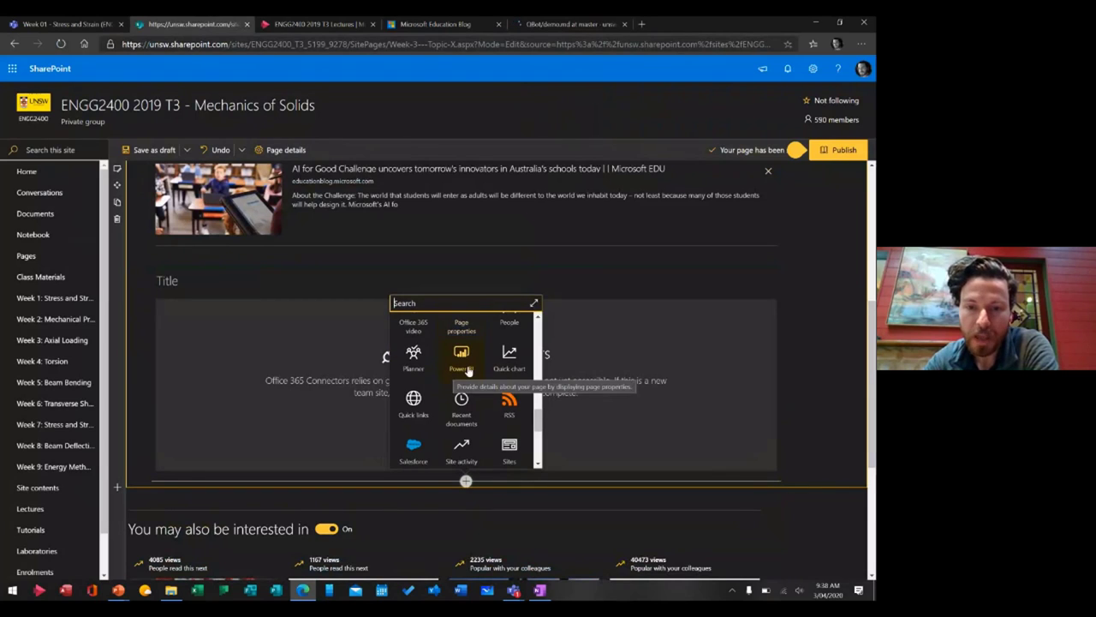
{"action": "left_click", "coordinate": [467, 367]}
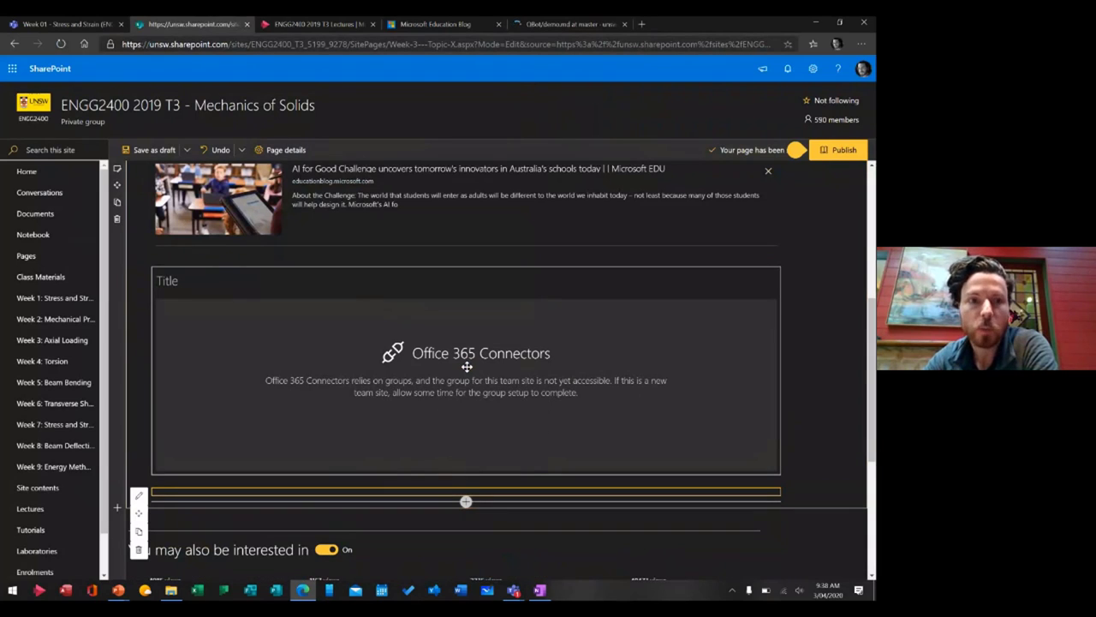
{"action": "scroll", "coordinate": [466, 367], "scroll_direction": "down", "scroll_amount": 2}
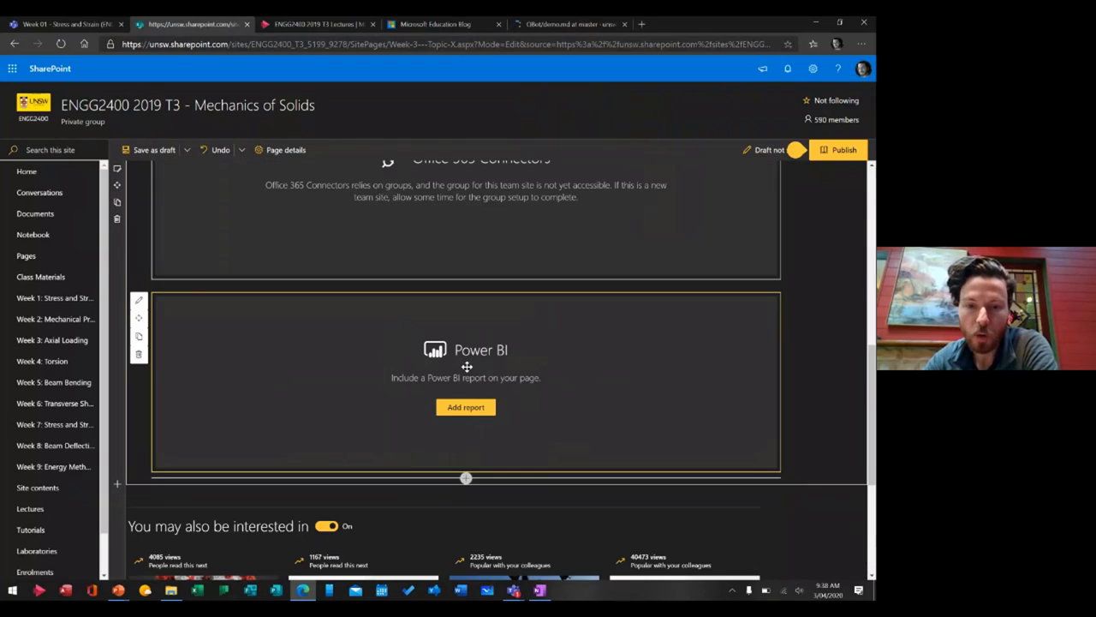
{"action": "left_click", "coordinate": [459, 409]}
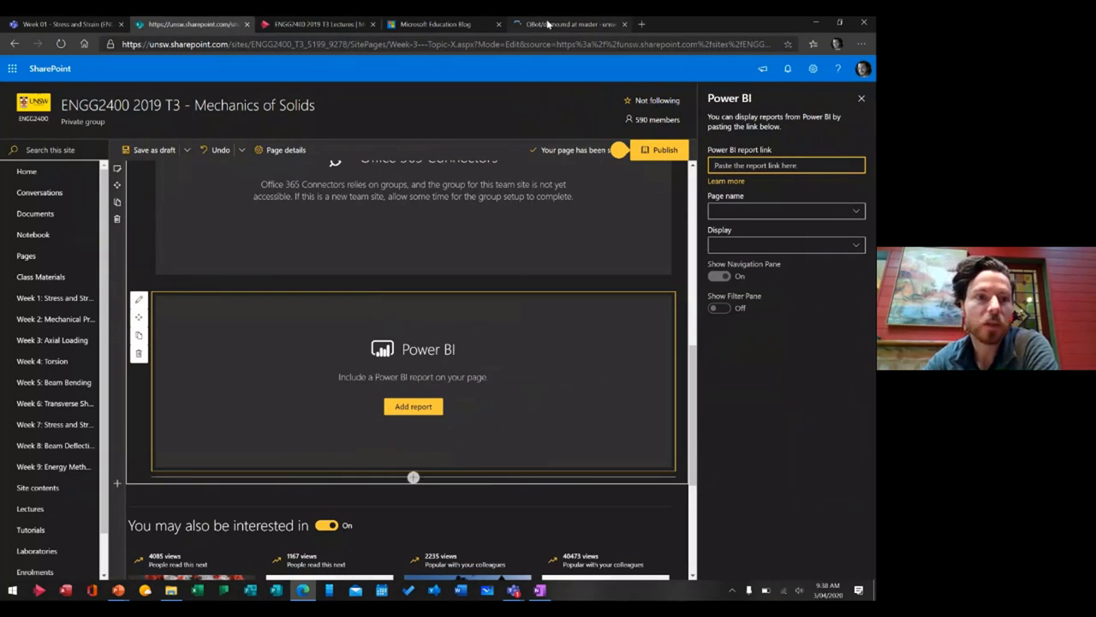
Step: Dismiss the Stream share dialog, switch that browser tab to Power BI, and close the QBot demo tab
{"action": "left_click", "coordinate": [361, 26]}
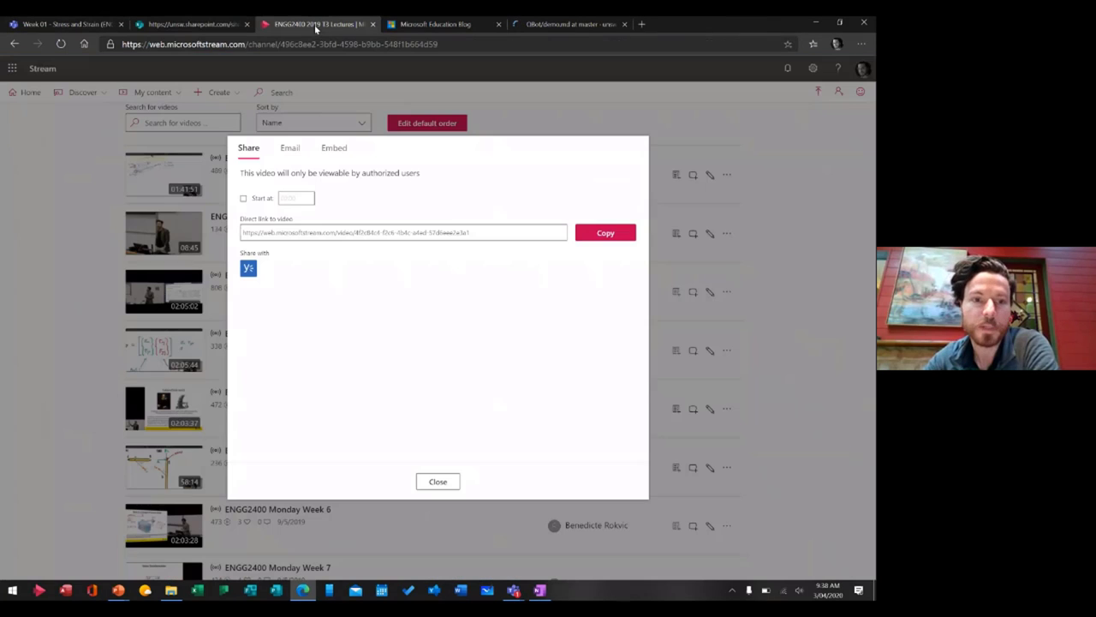
{"action": "left_click", "coordinate": [437, 481]}
{"action": "left_click", "coordinate": [12, 68]}
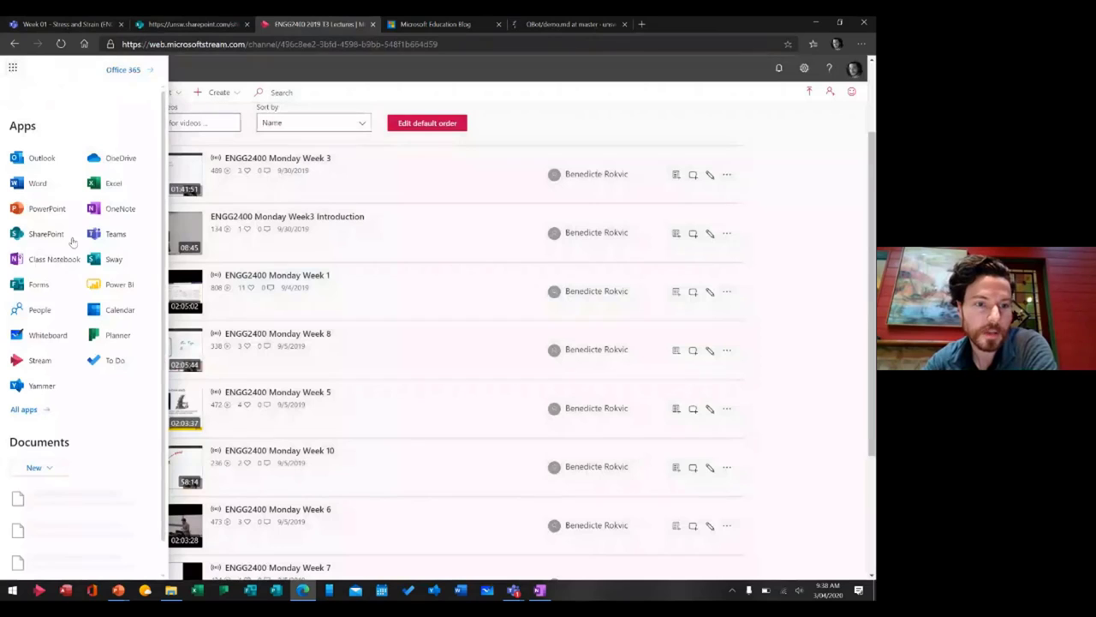
{"action": "left_click", "coordinate": [115, 294]}
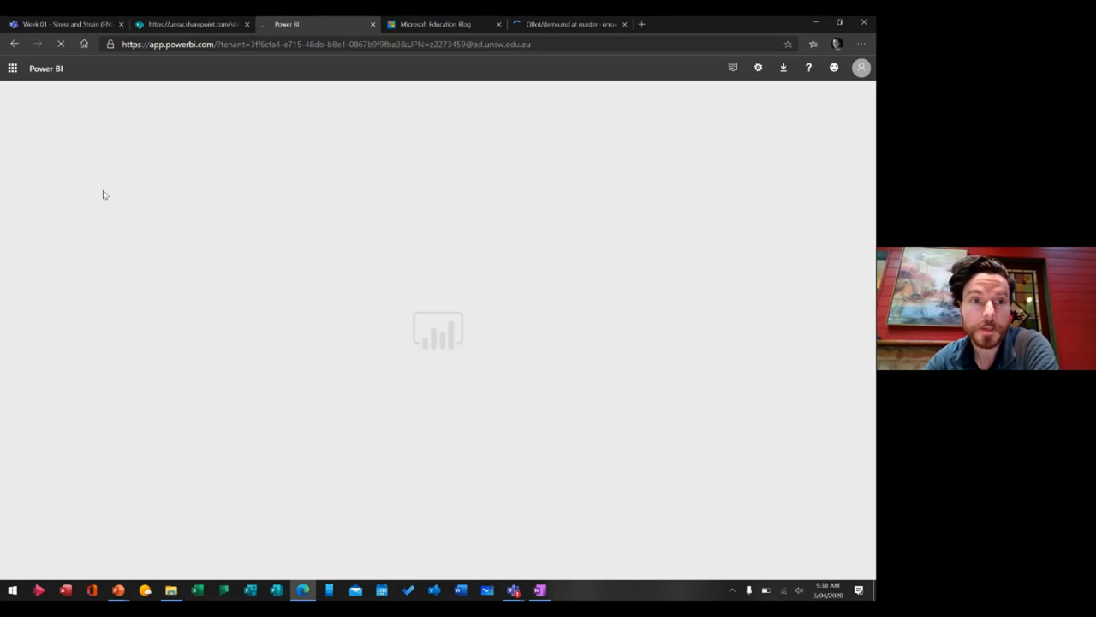
{"action": "left_click", "coordinate": [604, 24]}
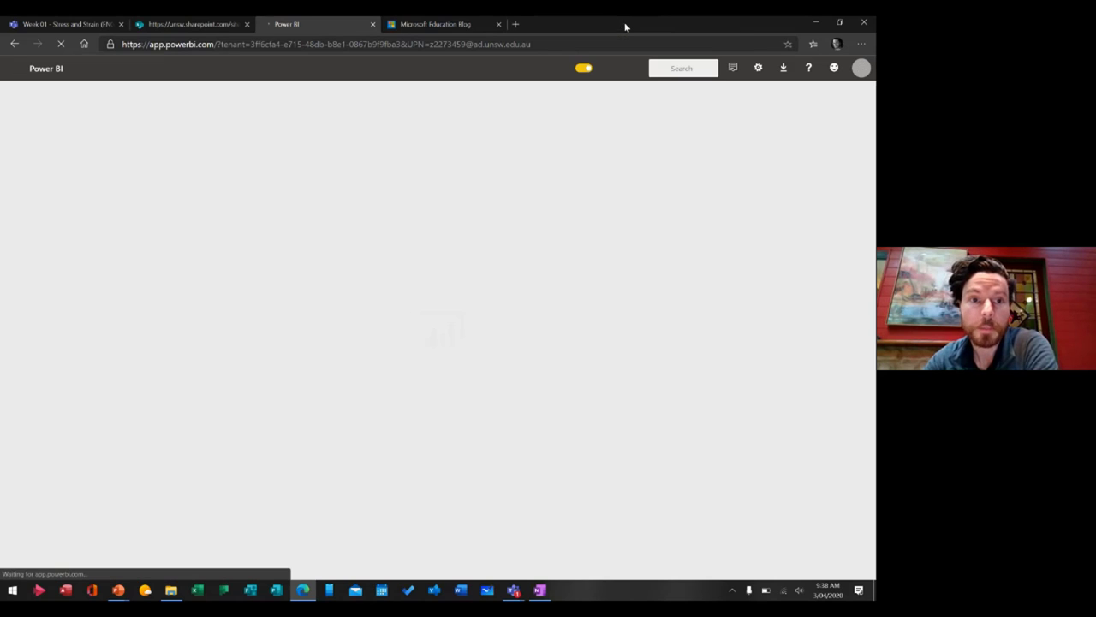
Step: Open the ENGG1300 Dashboard from the ENGG1300 2019 T3 - Engineering Mechanics workspace and copy its web address
{"action": "left_click", "coordinate": [104, 226]}
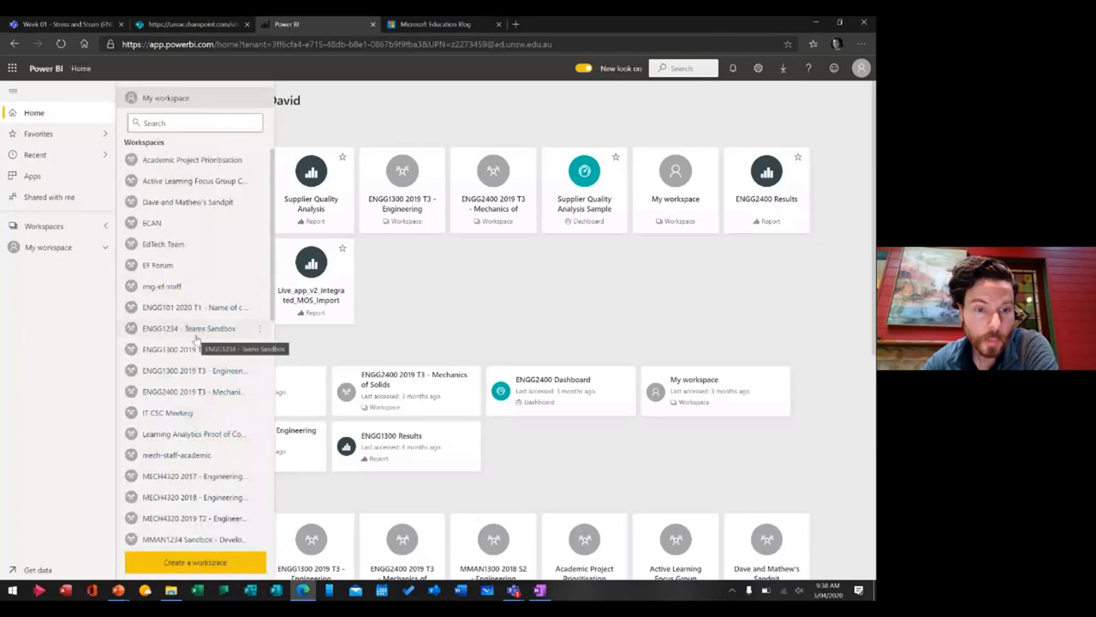
{"action": "left_click", "coordinate": [190, 329]}
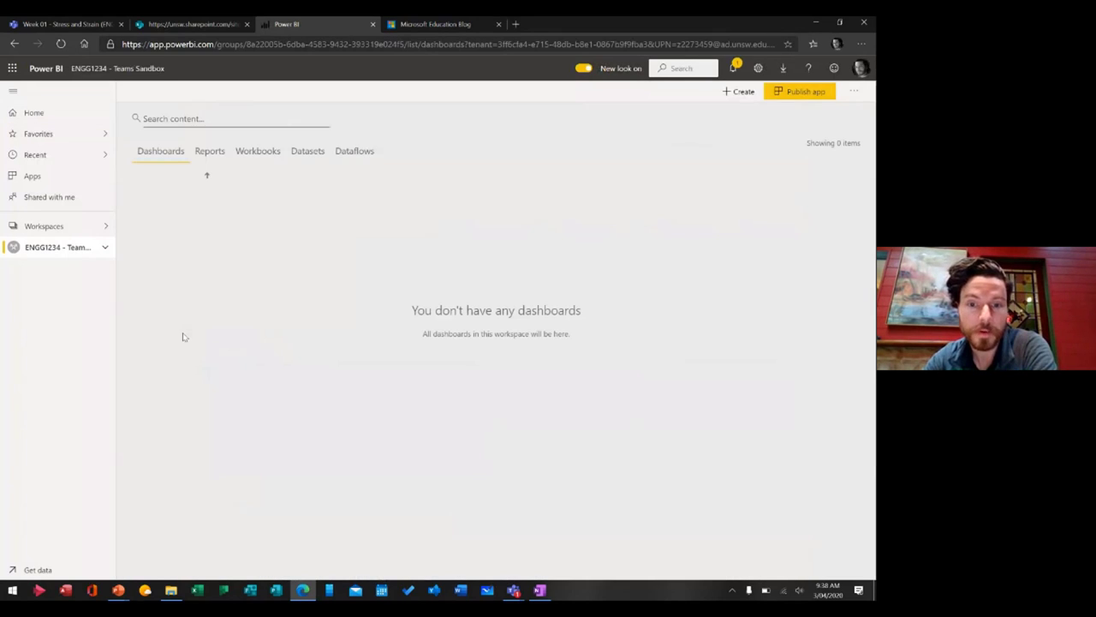
{"action": "left_click", "coordinate": [79, 229]}
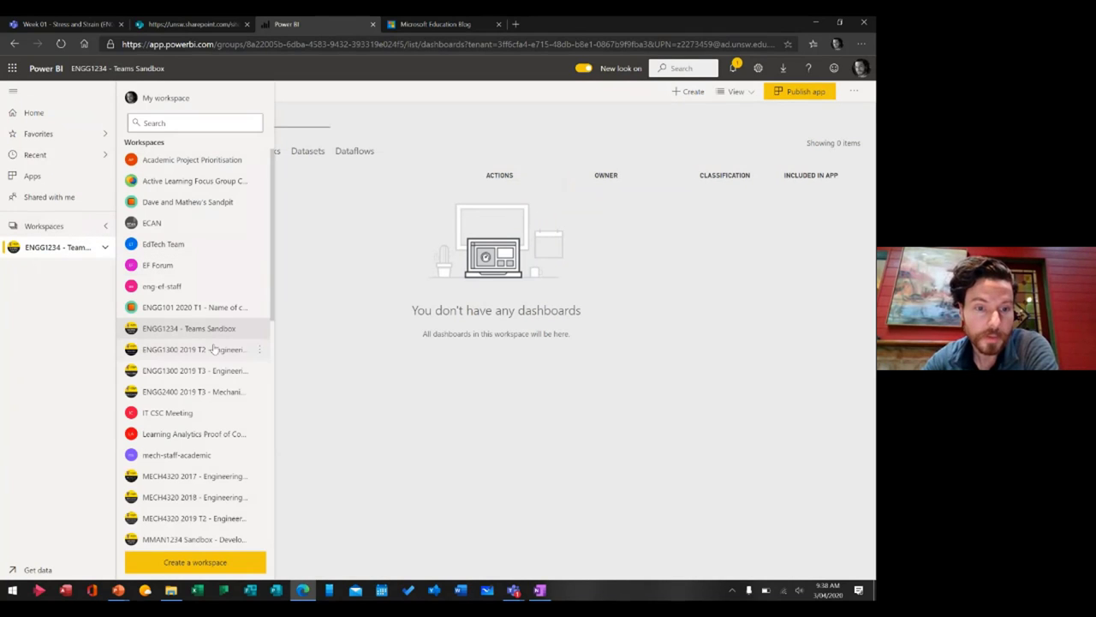
{"action": "left_click", "coordinate": [180, 374]}
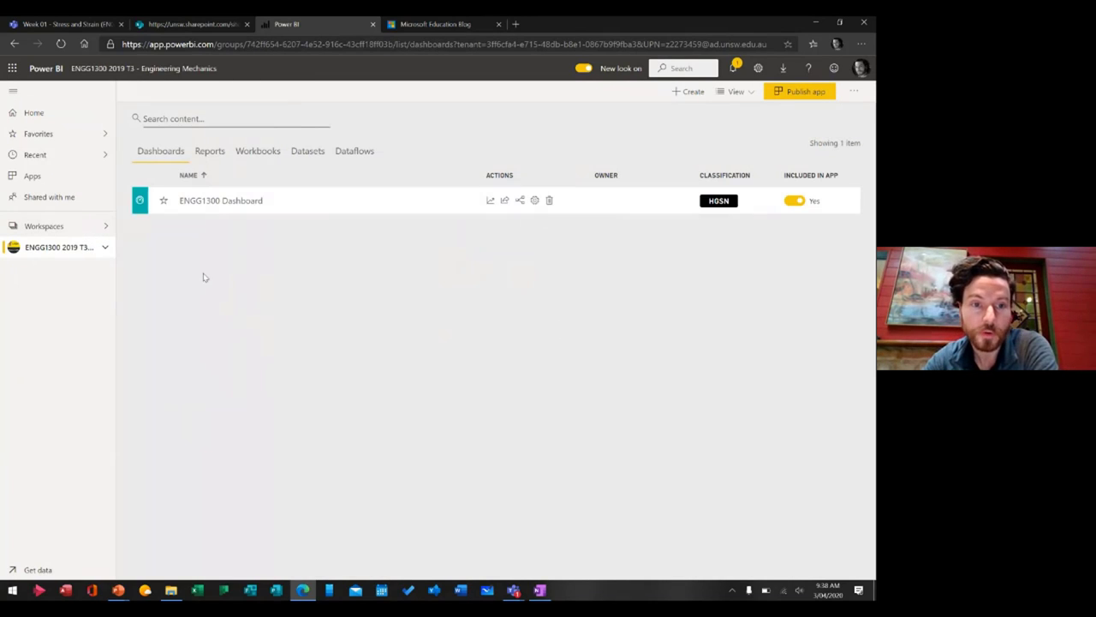
{"action": "left_click", "coordinate": [236, 206]}
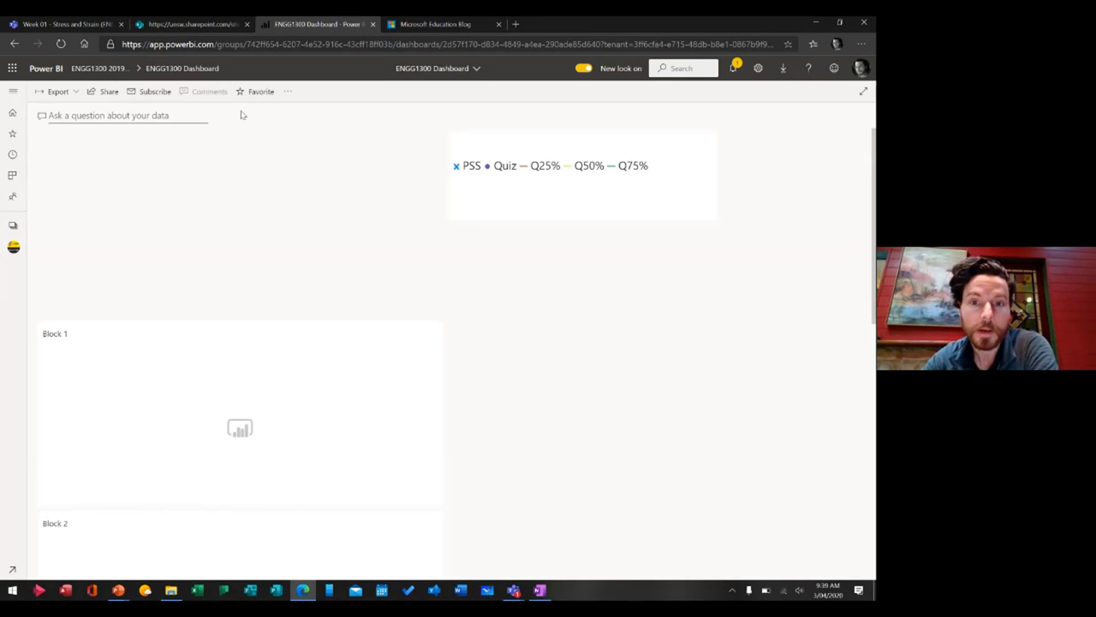
{"action": "left_click", "coordinate": [271, 46]}
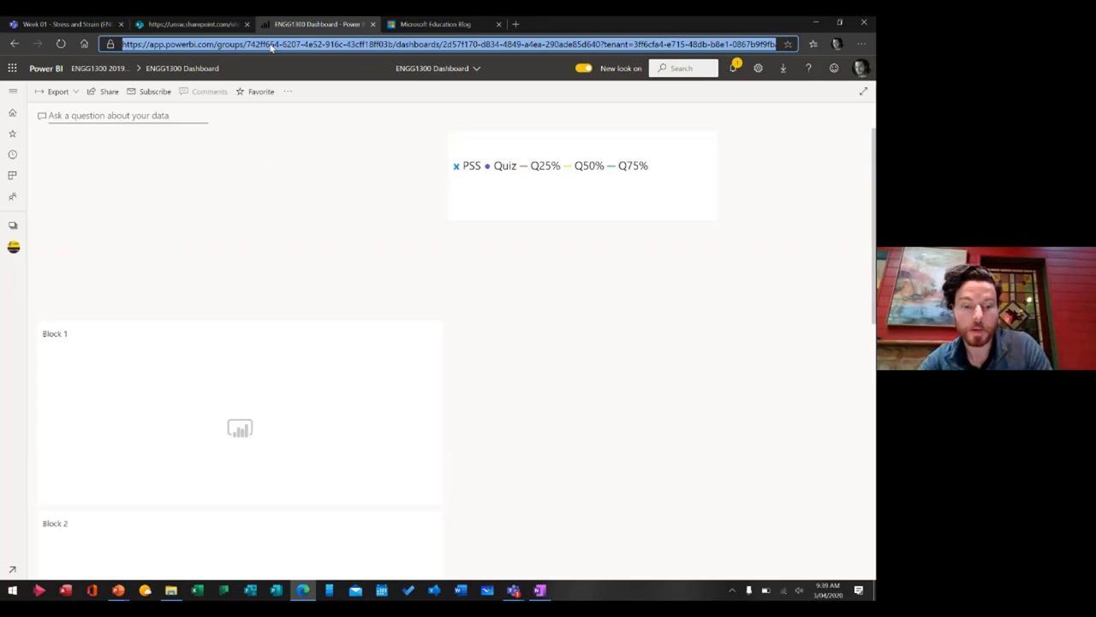
Step: Close the dashboard's browser tab and try using the copied dashboard address as the SharePoint Power BI web part's report link
{"action": "left_click", "coordinate": [372, 24]}
{"action": "left_click", "coordinate": [193, 24]}
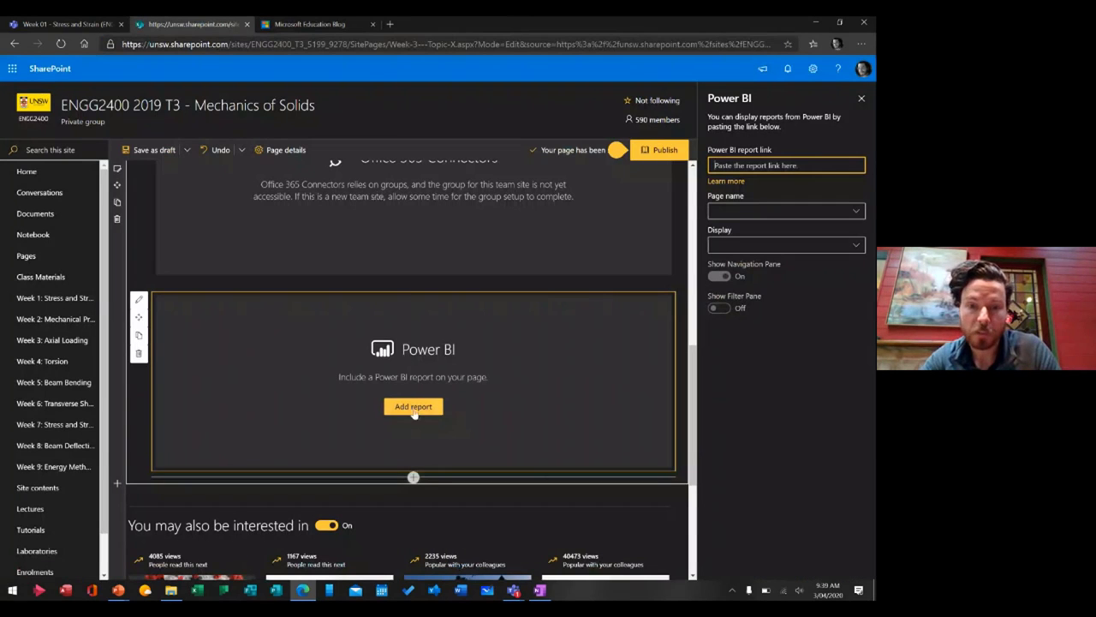
{"action": "left_click", "coordinate": [795, 166]}
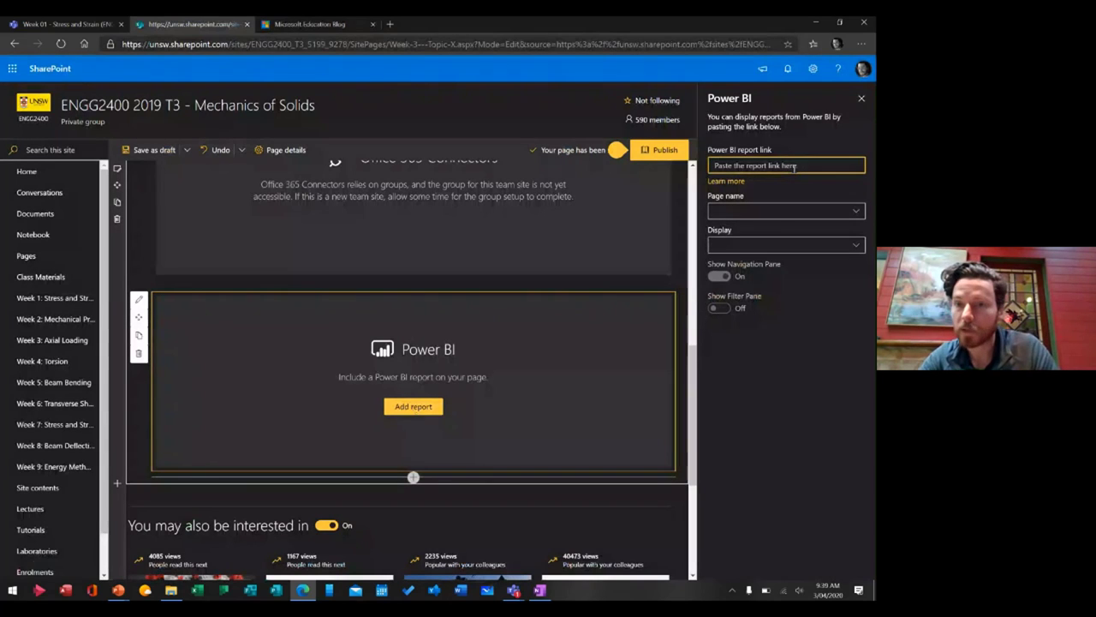
{"action": "key", "text": "ctrl+v"}
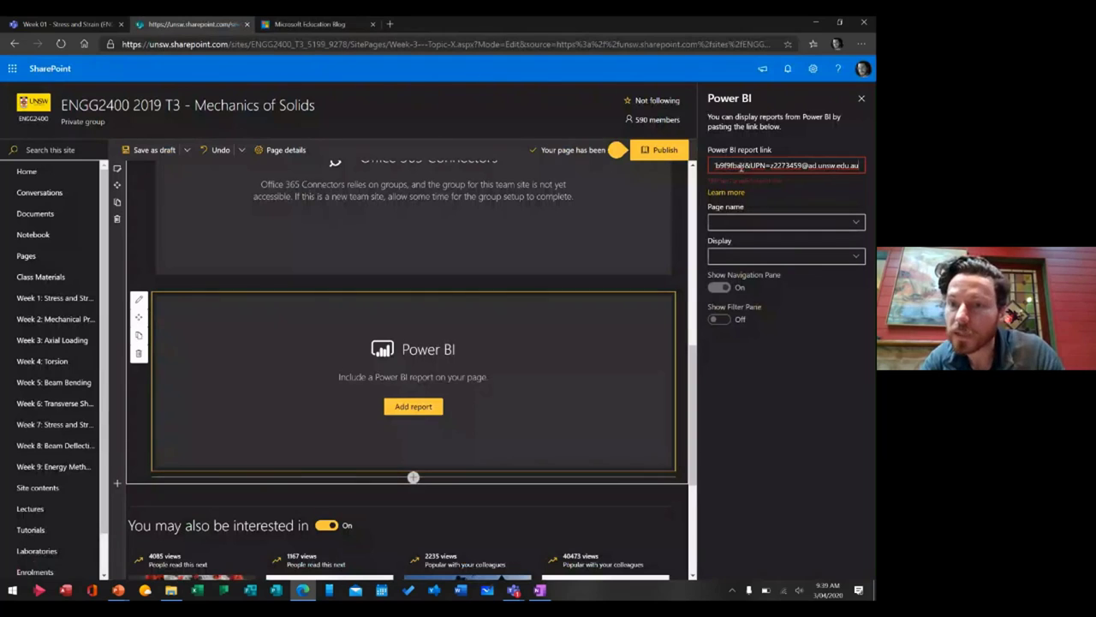
{"action": "left_click", "coordinate": [777, 165]}
{"action": "key", "text": "Left"}
{"action": "key", "text": "Left"}
{"action": "key", "text": "Left"}
{"action": "key", "text": "Left"}
{"action": "key", "text": "Left"}
{"action": "key", "text": "Left"}
{"action": "key", "text": "Left"}
{"action": "key", "text": "Left"}
{"action": "key", "text": "Left"}
{"action": "key", "text": "Left"}
{"action": "key", "text": "Left"}
{"action": "key", "text": "Left"}
{"action": "key", "text": "Left"}
{"action": "key", "text": "Left"}
{"action": "key", "text": "Left"}
{"action": "key", "text": "Left"}
{"action": "key", "text": "Left"}
{"action": "key", "text": "Left"}
{"action": "key", "text": "Left"}
{"action": "key", "text": "Left"}
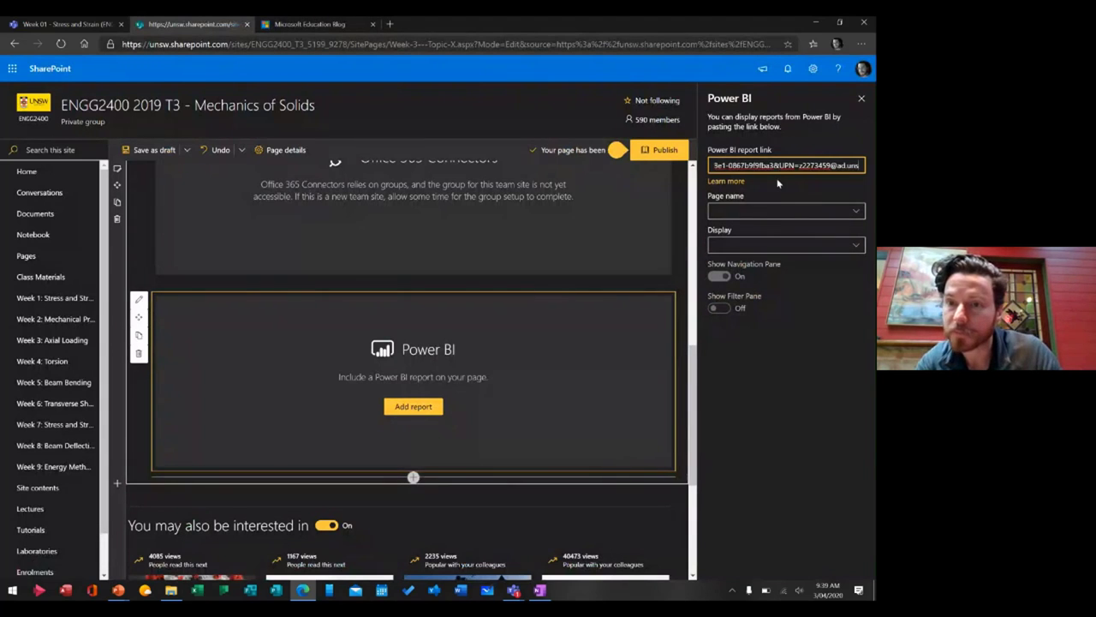
{"action": "left_click", "coordinate": [392, 24]}
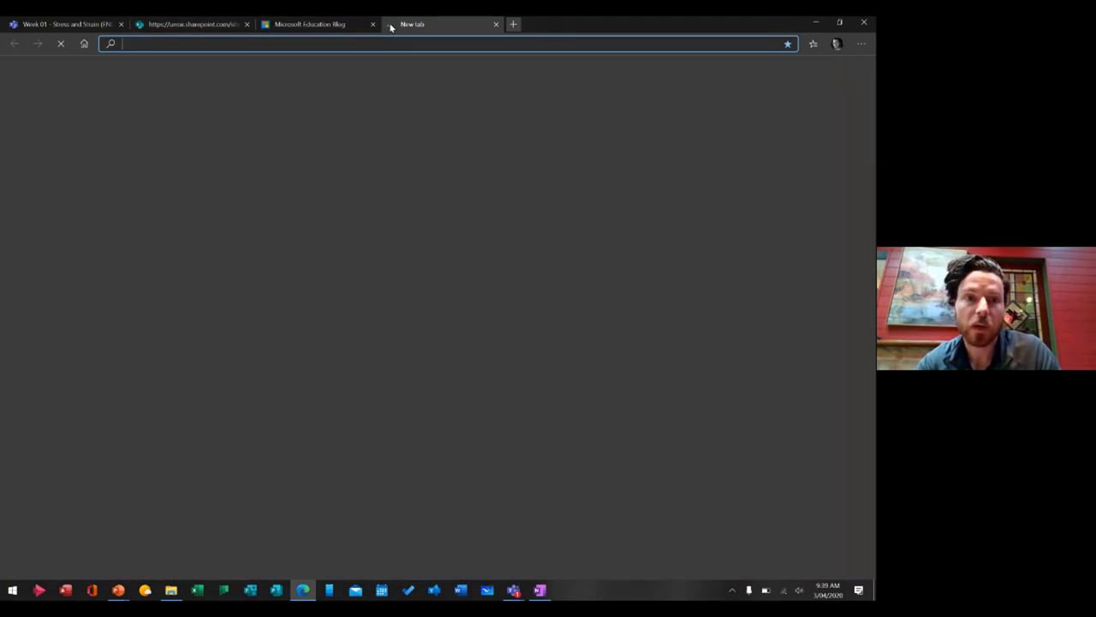
{"action": "right_click", "coordinate": [537, 29]}
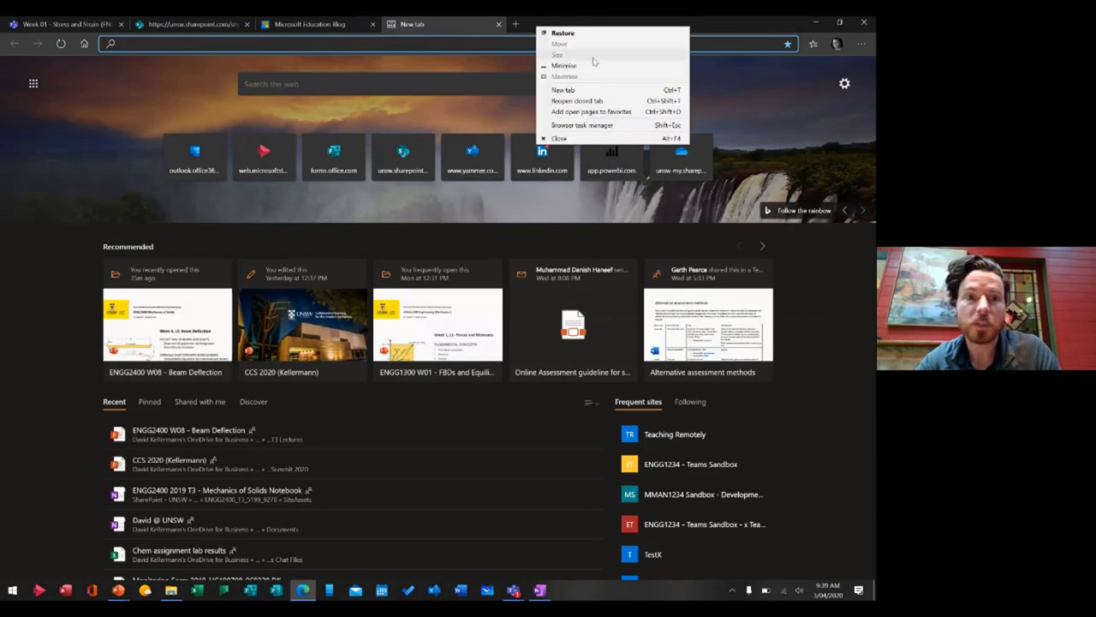
{"action": "left_click", "coordinate": [197, 24]}
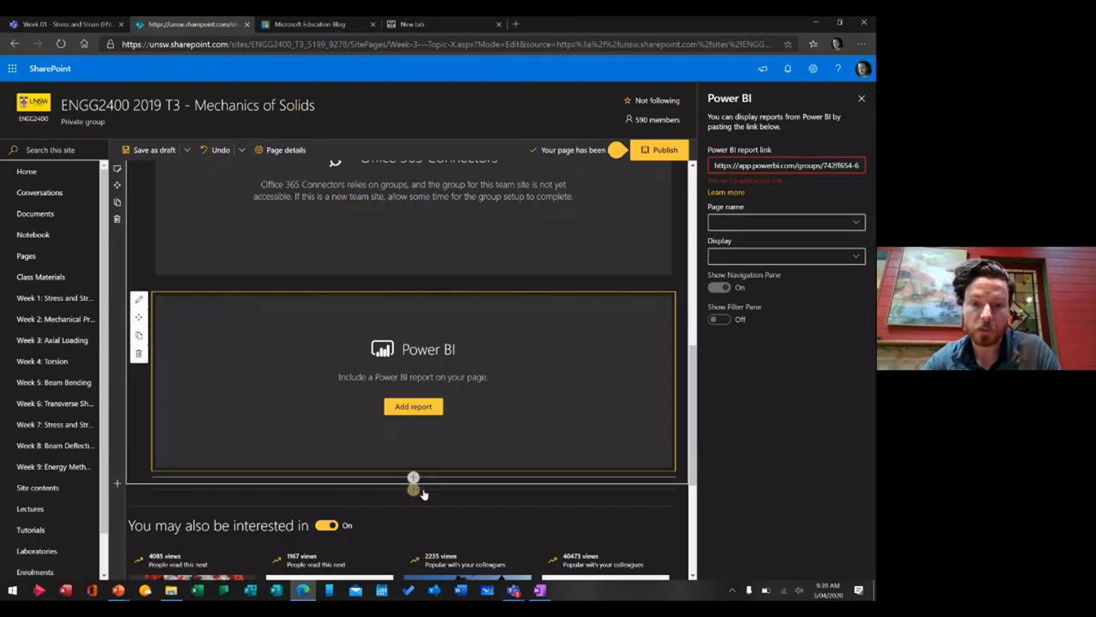
Step: Close the Power BI web part settings and publish the Week 3 - Topic X page
{"action": "scroll", "coordinate": [425, 202], "scroll_direction": "up", "scroll_amount": 3}
{"action": "scroll", "coordinate": [425, 202], "scroll_direction": "up", "scroll_amount": 5}
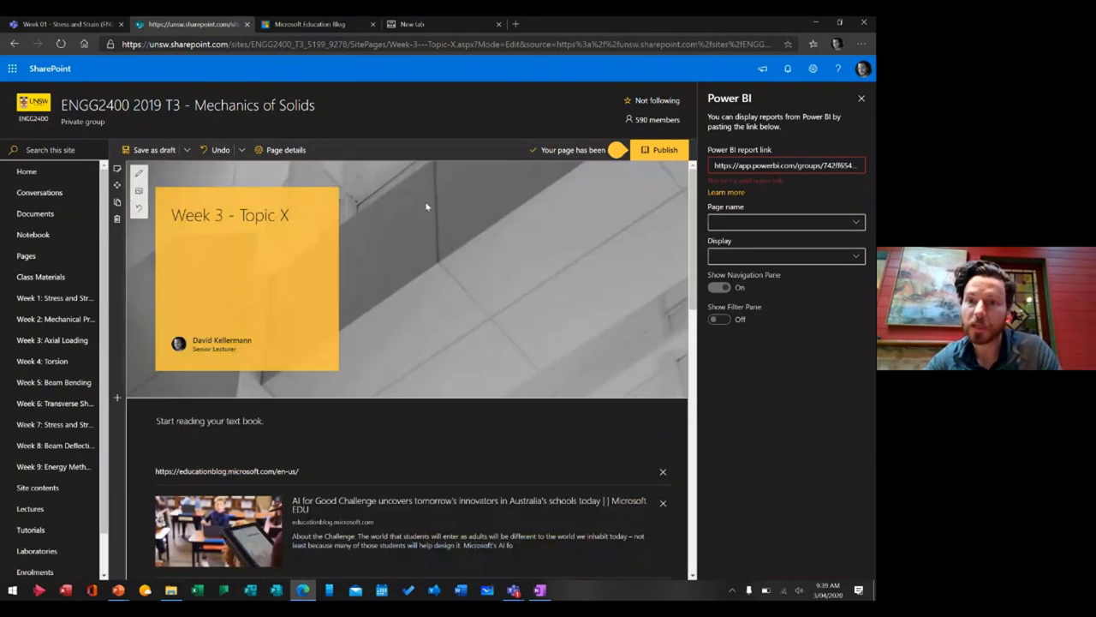
{"action": "left_click", "coordinate": [862, 98]}
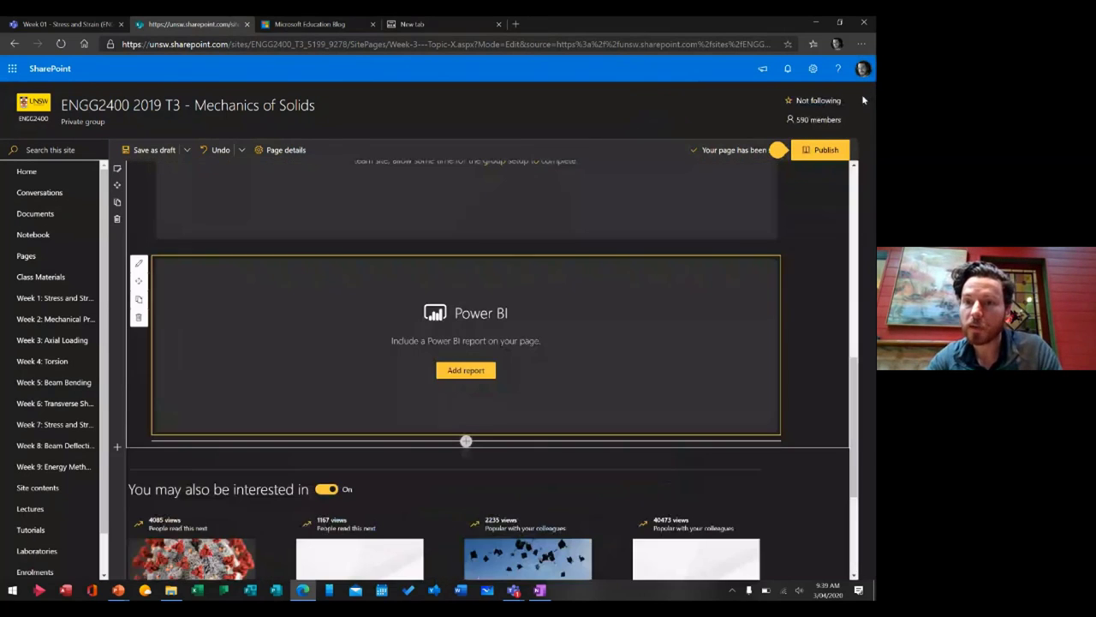
{"action": "left_click", "coordinate": [848, 150]}
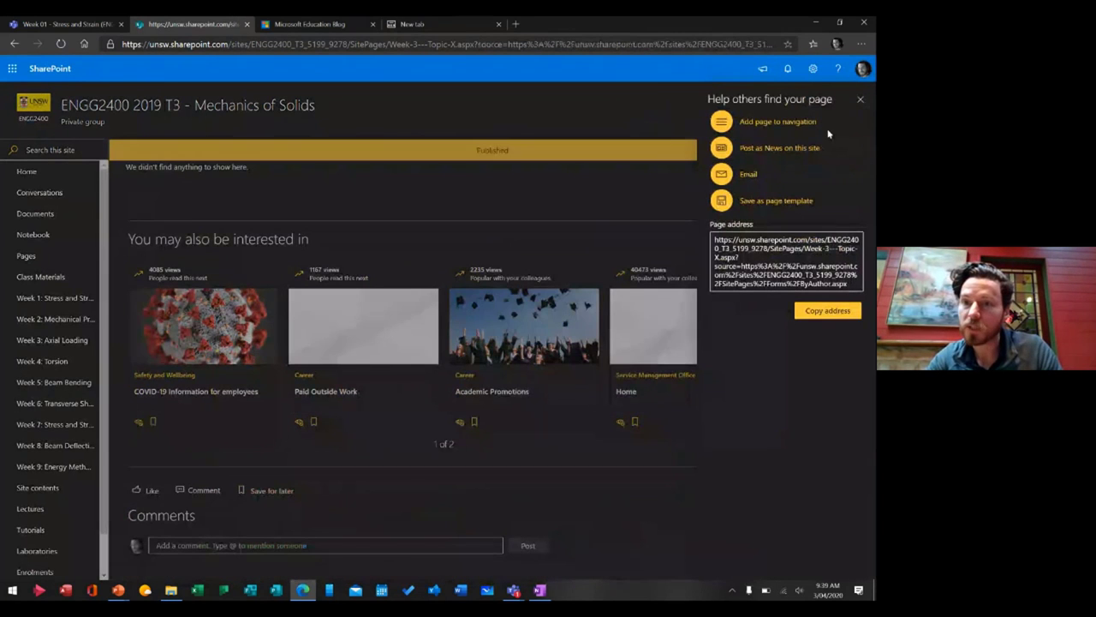
Step: Promote the page by adding it to the site navigation and posting it as News, and copy its page address
{"action": "left_click", "coordinate": [766, 125]}
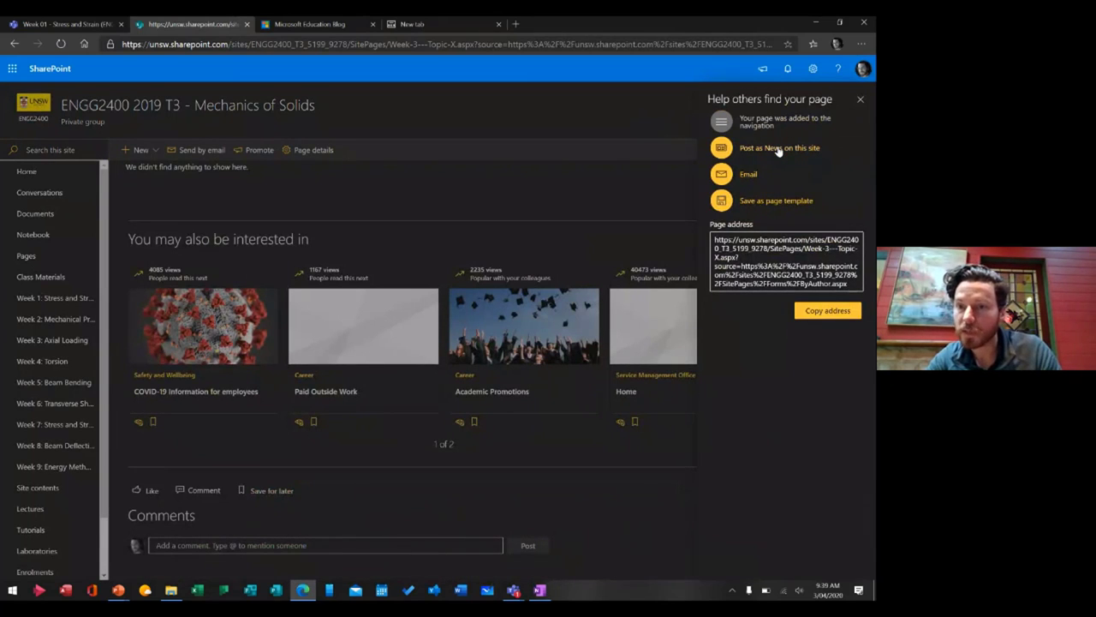
{"action": "left_click", "coordinate": [778, 149]}
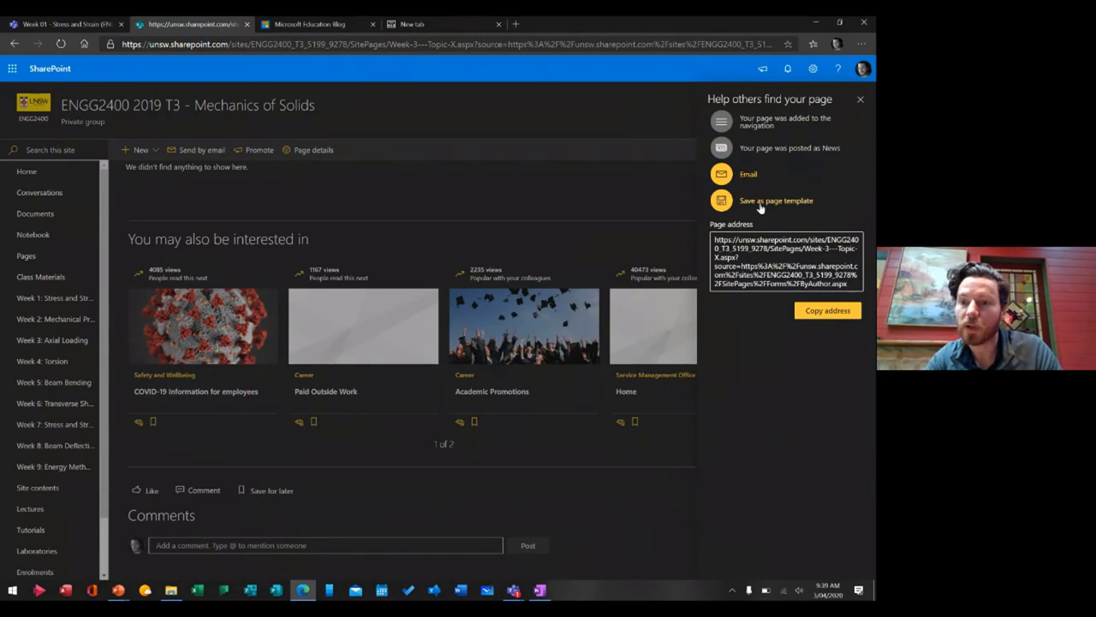
{"action": "left_click", "coordinate": [822, 311]}
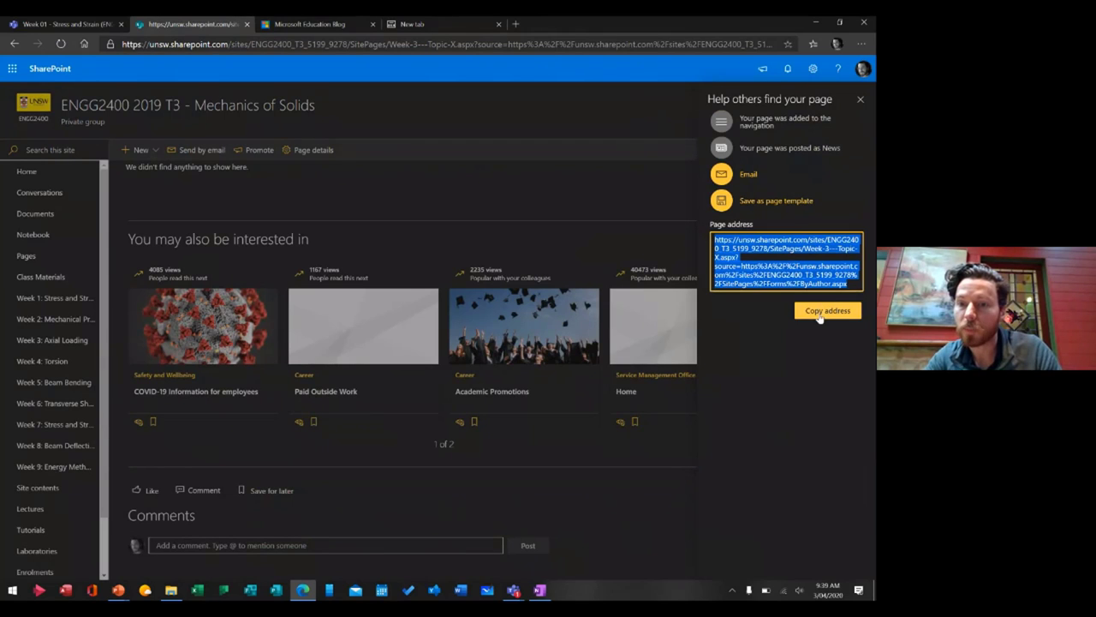
{"action": "left_click", "coordinate": [860, 99]}
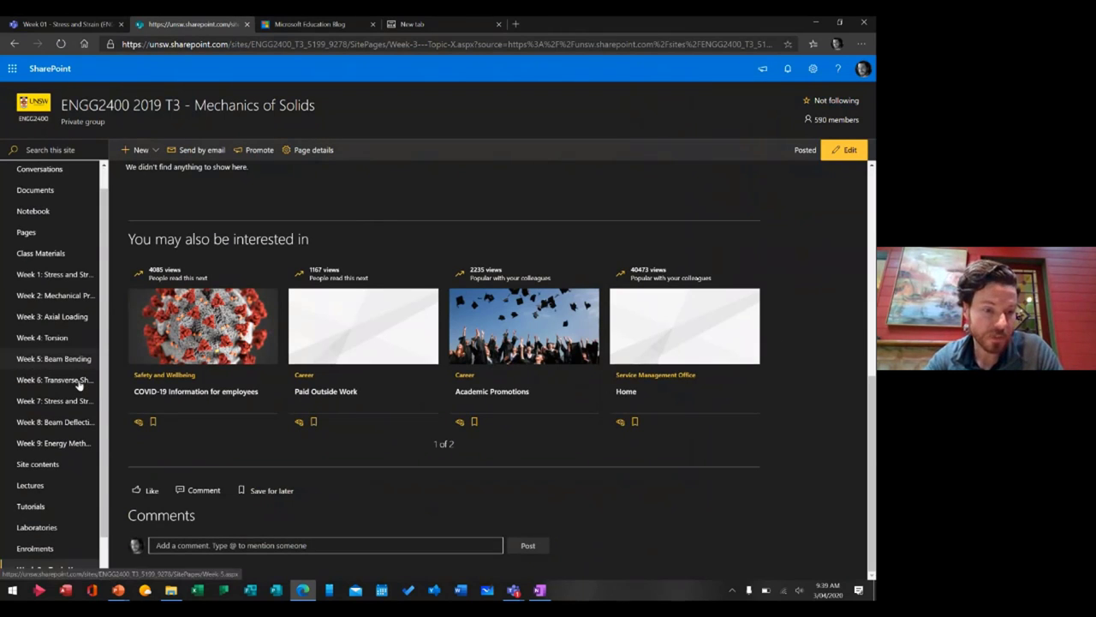
{"action": "scroll", "coordinate": [75, 411], "scroll_direction": "down", "scroll_amount": 2}
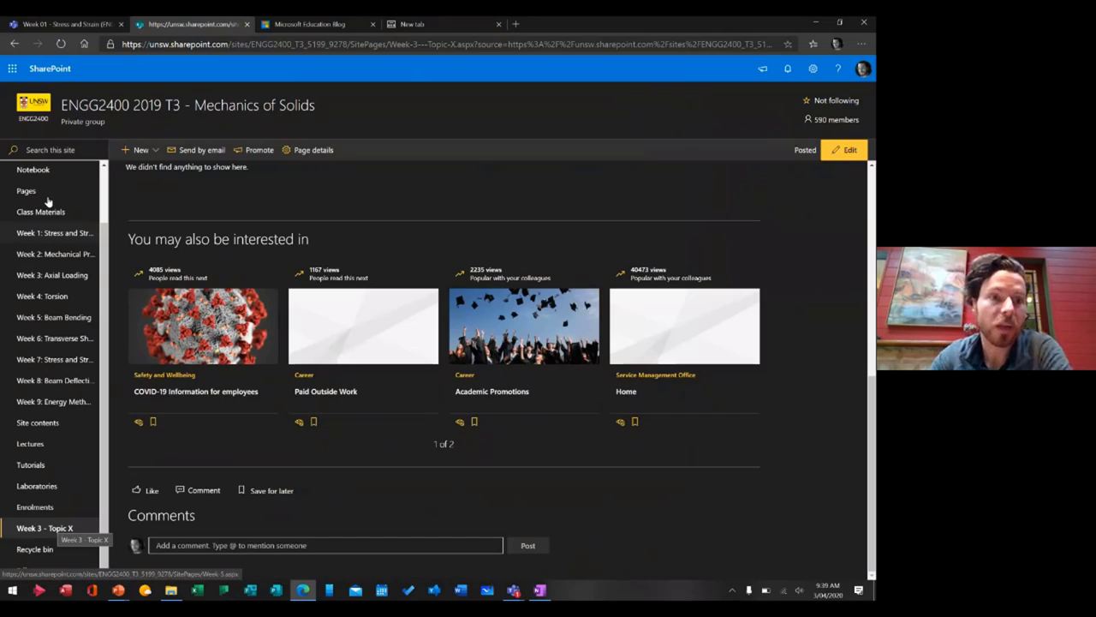
Step: Switch to Teams and try to add a SharePoint page tab to the W3 - Topic X channel of the ENGG1234 - Teams Sandbox team
{"action": "left_click", "coordinate": [71, 25]}
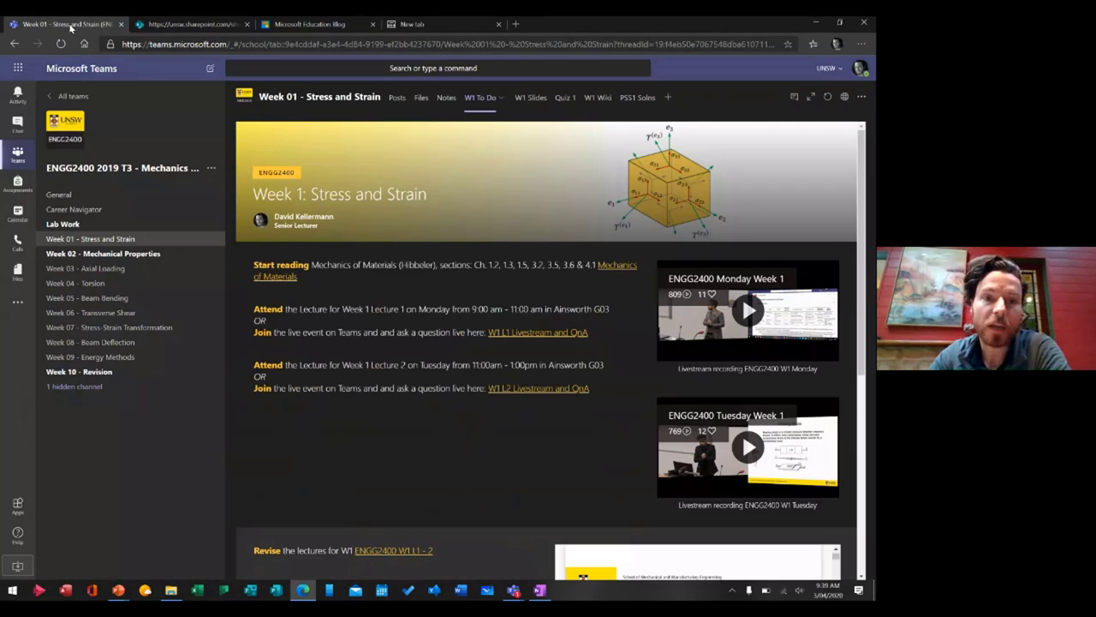
{"action": "left_click", "coordinate": [68, 96]}
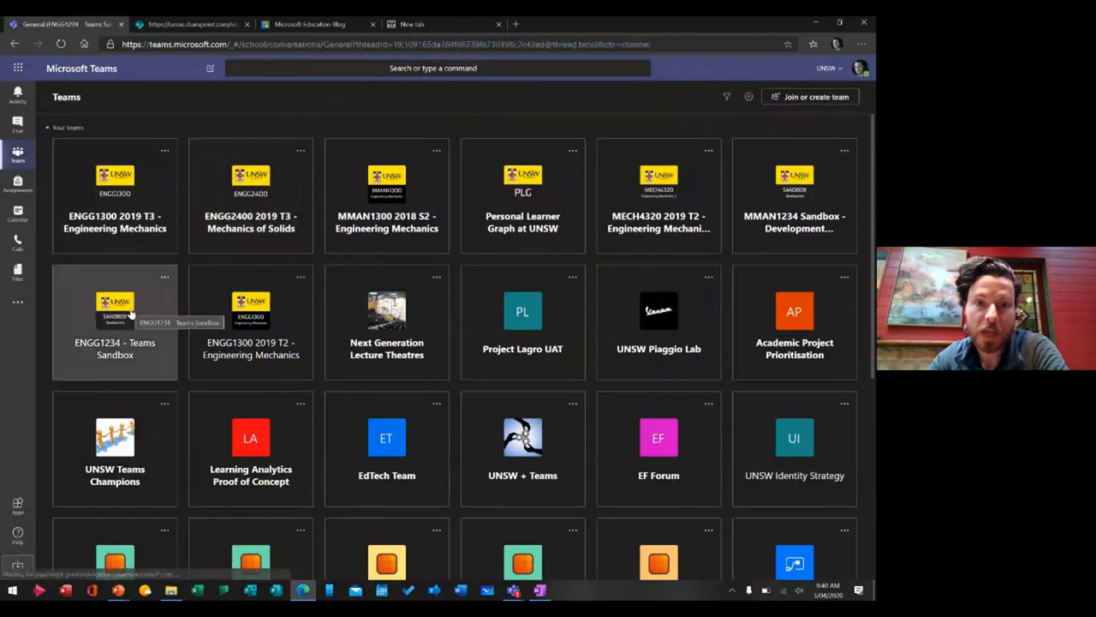
{"action": "left_click", "coordinate": [130, 313]}
{"action": "left_click", "coordinate": [77, 239]}
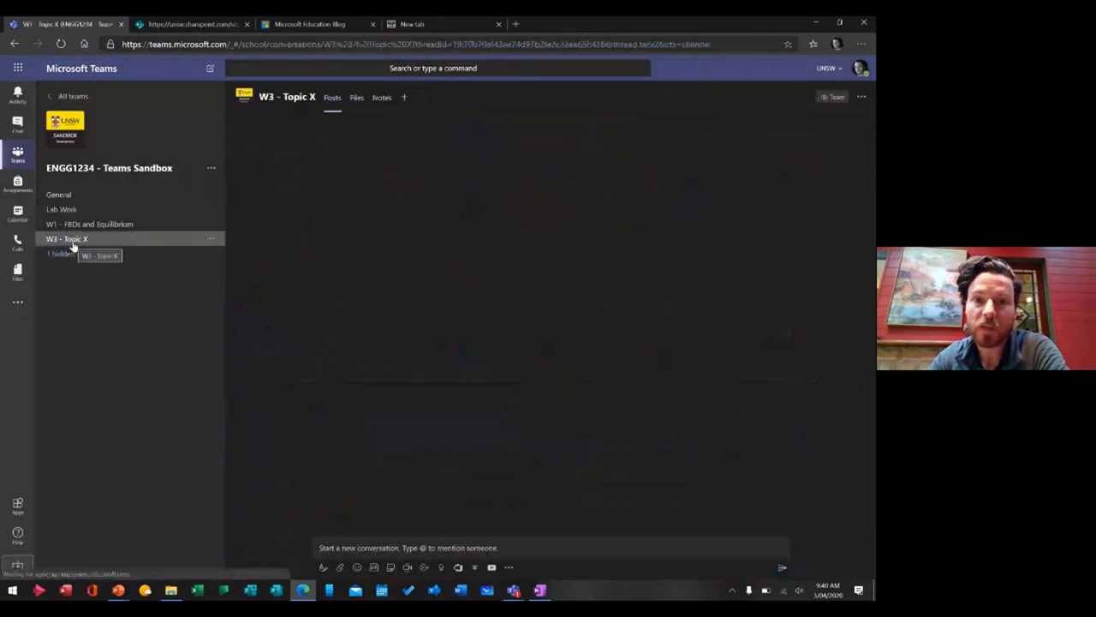
{"action": "left_click", "coordinate": [405, 98]}
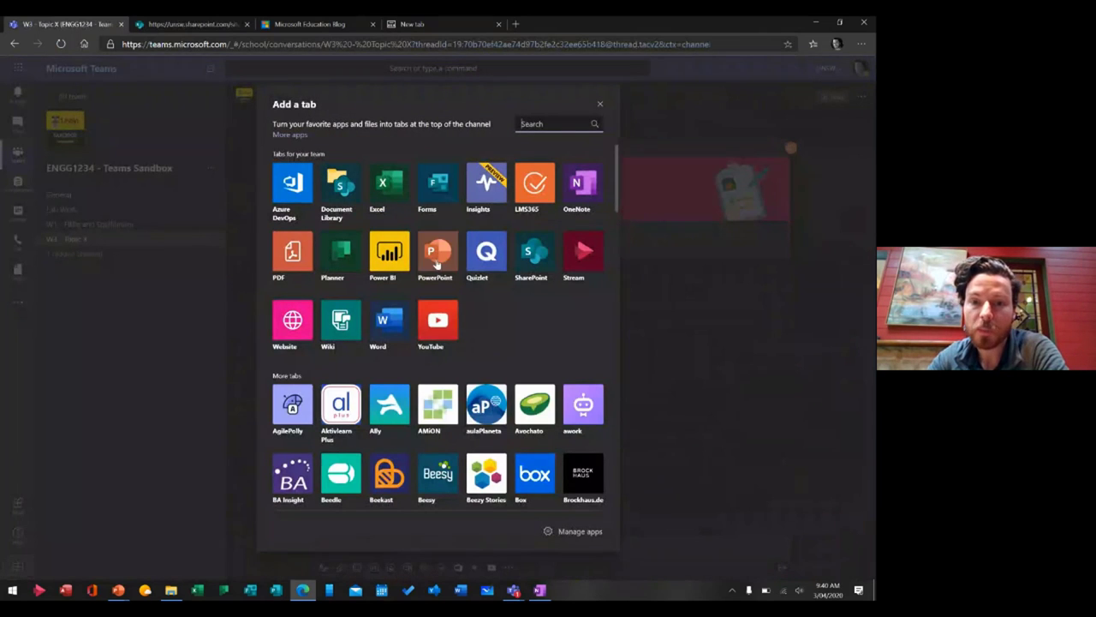
{"action": "left_click", "coordinate": [537, 266]}
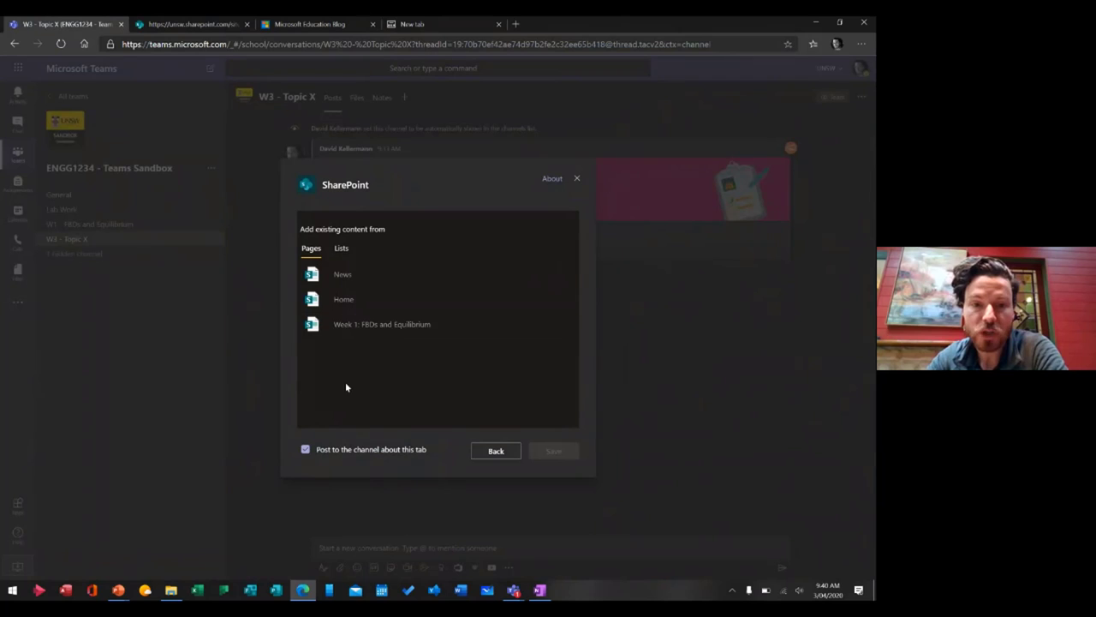
{"action": "left_click", "coordinate": [577, 177]}
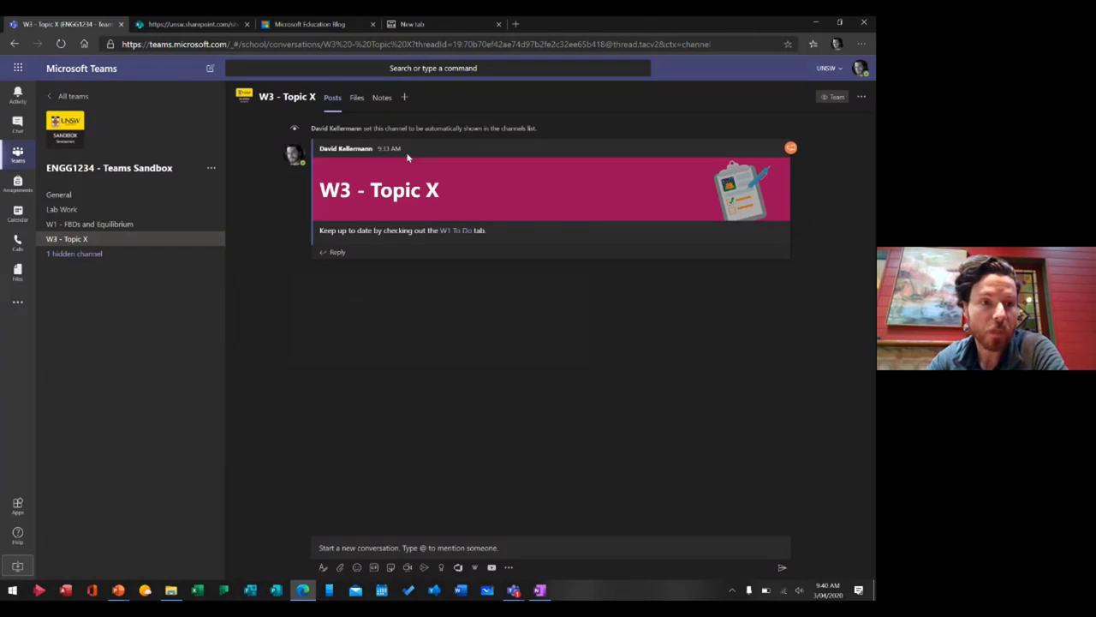
Step: Open the Week 10 - Revision channel of the ENGG2400 2019 T3 - Mechanics of Solids team
{"action": "left_click", "coordinate": [72, 96]}
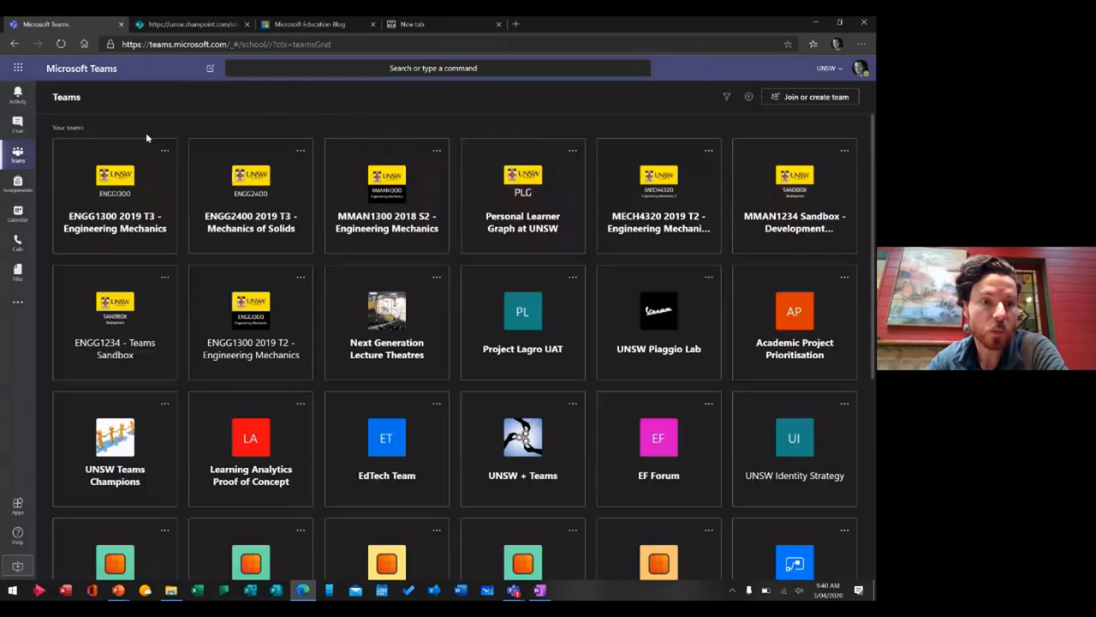
{"action": "left_click", "coordinate": [252, 226]}
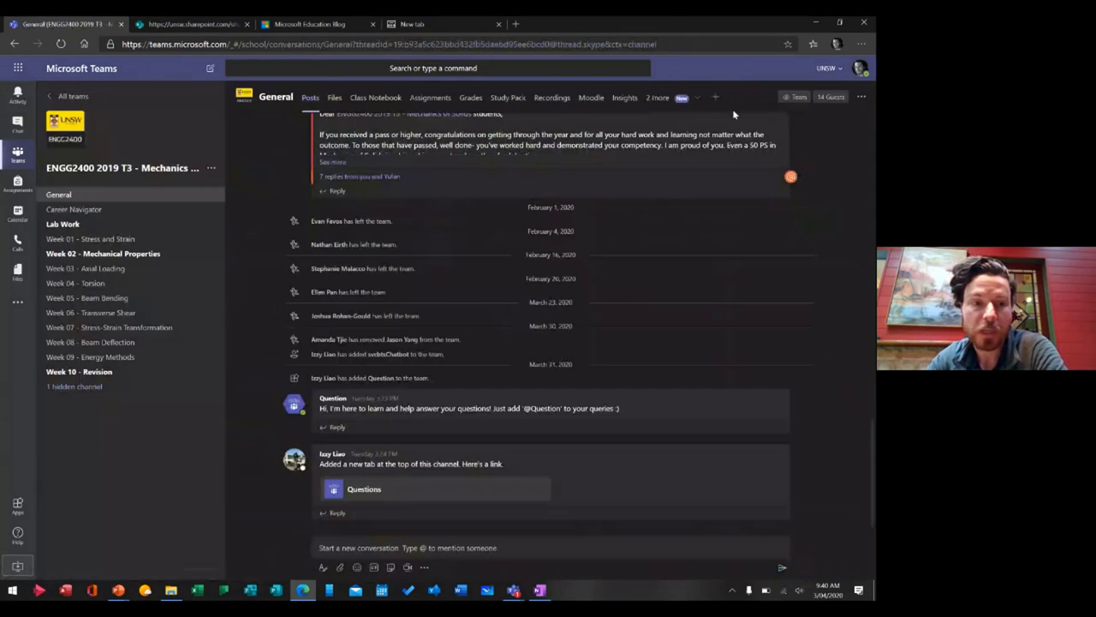
{"action": "left_click", "coordinate": [95, 371]}
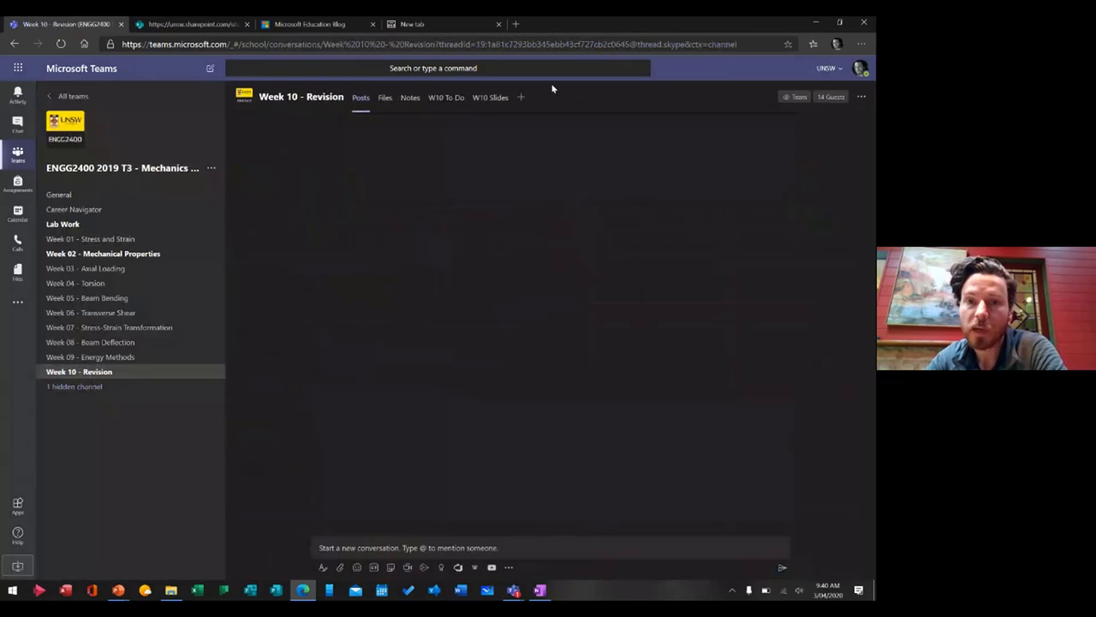
Step: Add the Week 3 - Topic X SharePoint page as a tab without posting about it to the channel, and look over the page
{"action": "left_click", "coordinate": [521, 97]}
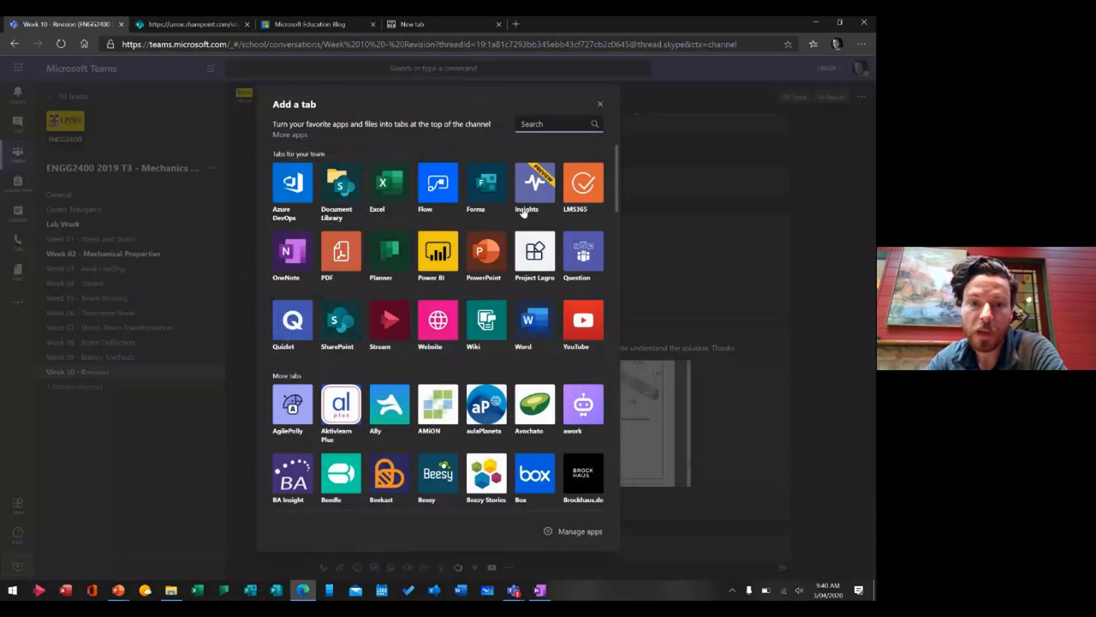
{"action": "left_click", "coordinate": [335, 324]}
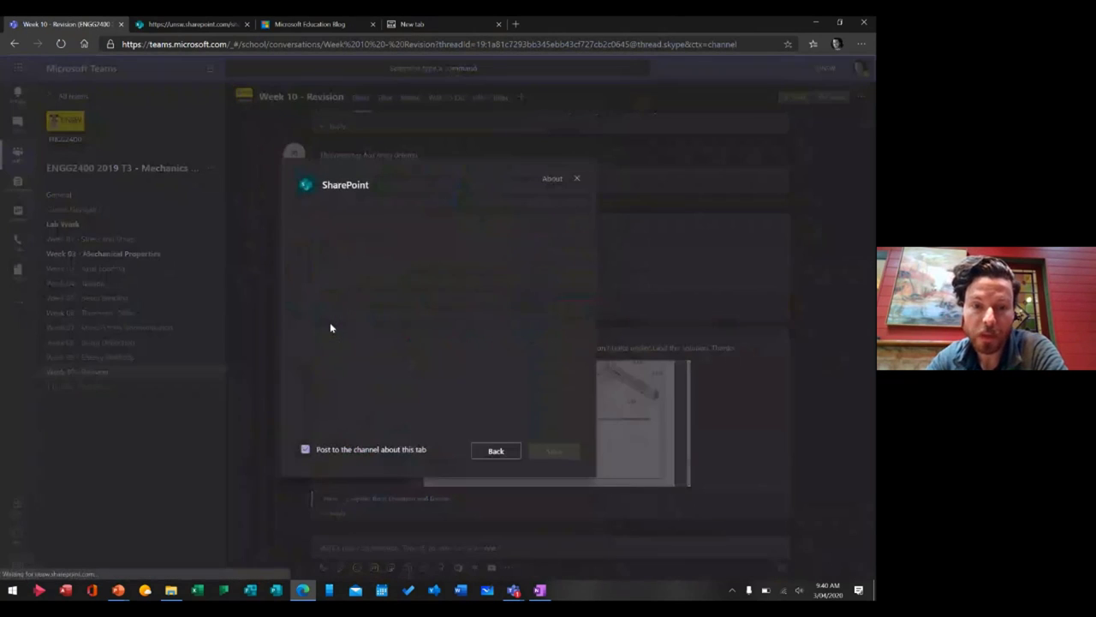
{"action": "scroll", "coordinate": [329, 322], "scroll_direction": "down", "scroll_amount": 5}
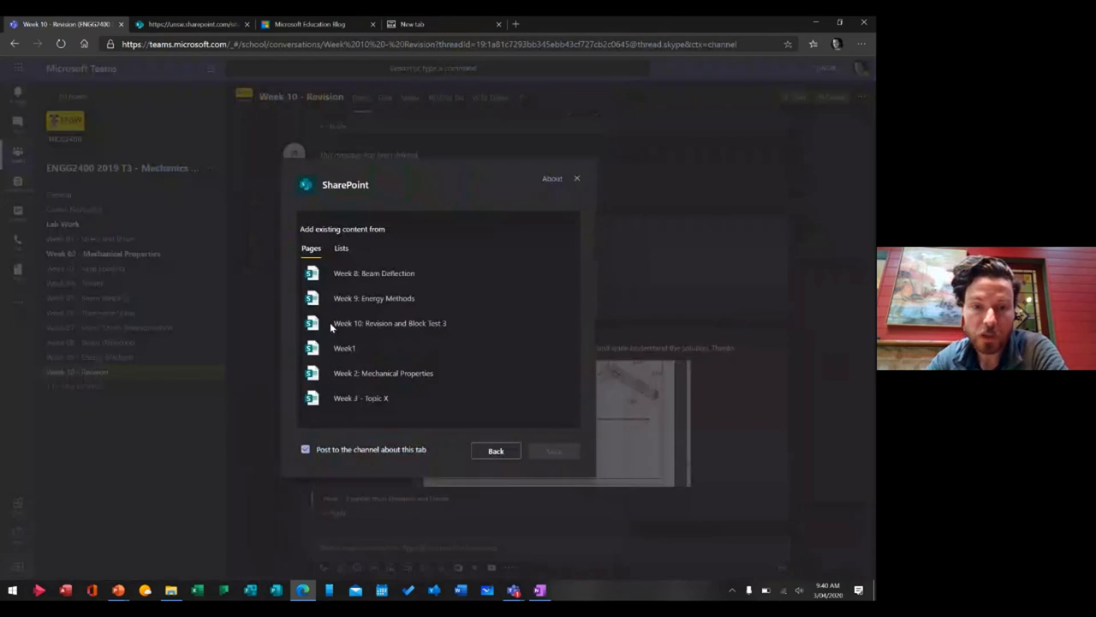
{"action": "left_click", "coordinate": [306, 449]}
{"action": "left_click", "coordinate": [402, 398]}
{"action": "left_click", "coordinate": [554, 451]}
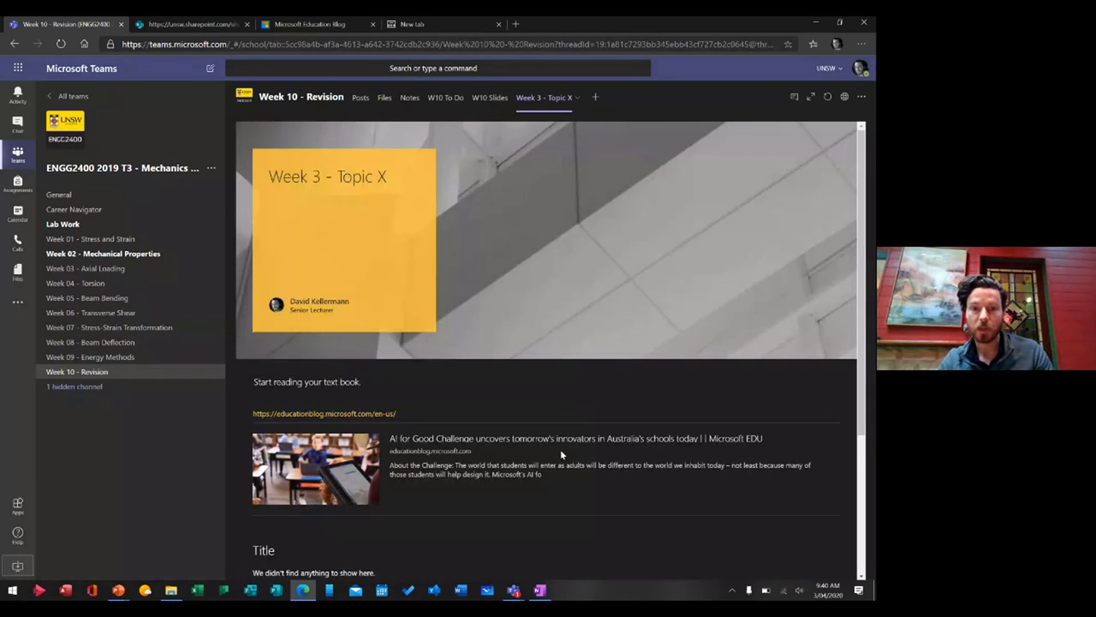
{"action": "scroll", "coordinate": [420, 447], "scroll_direction": "down", "scroll_amount": 2}
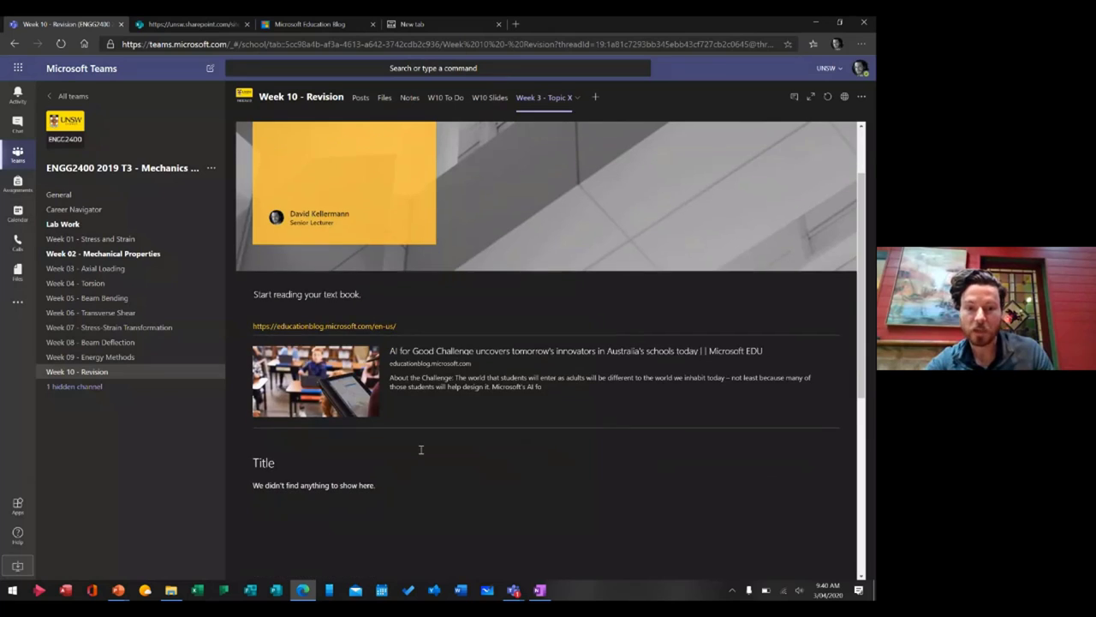
{"action": "scroll", "coordinate": [421, 451], "scroll_direction": "up", "scroll_amount": 2}
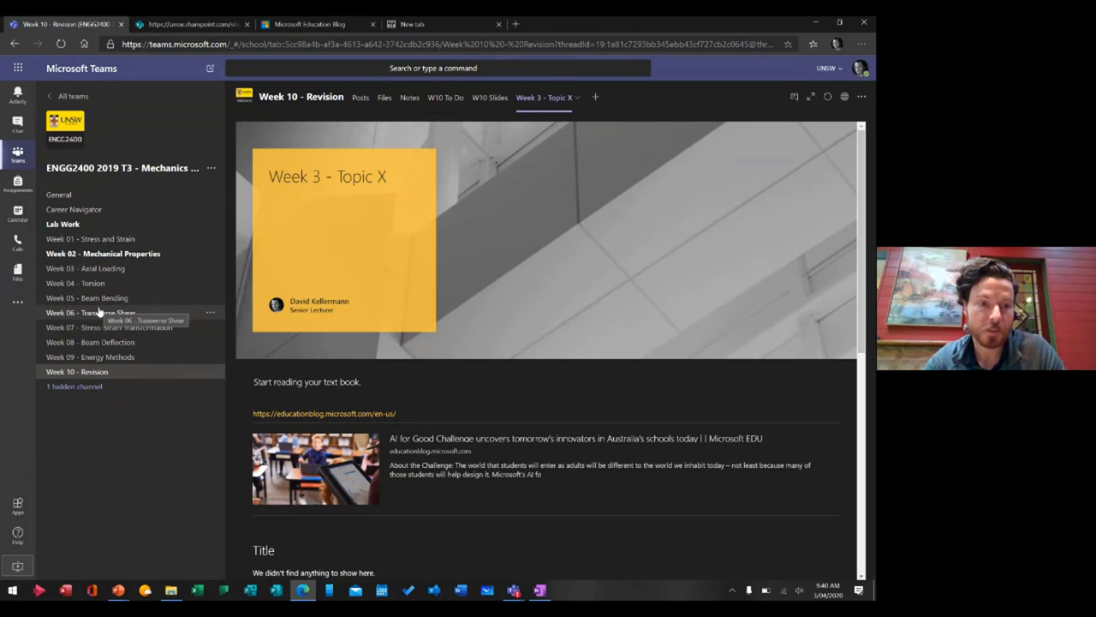
Step: View the Week 04 - Torsion channel's posts and the General channel's assignments
{"action": "left_click", "coordinate": [95, 282]}
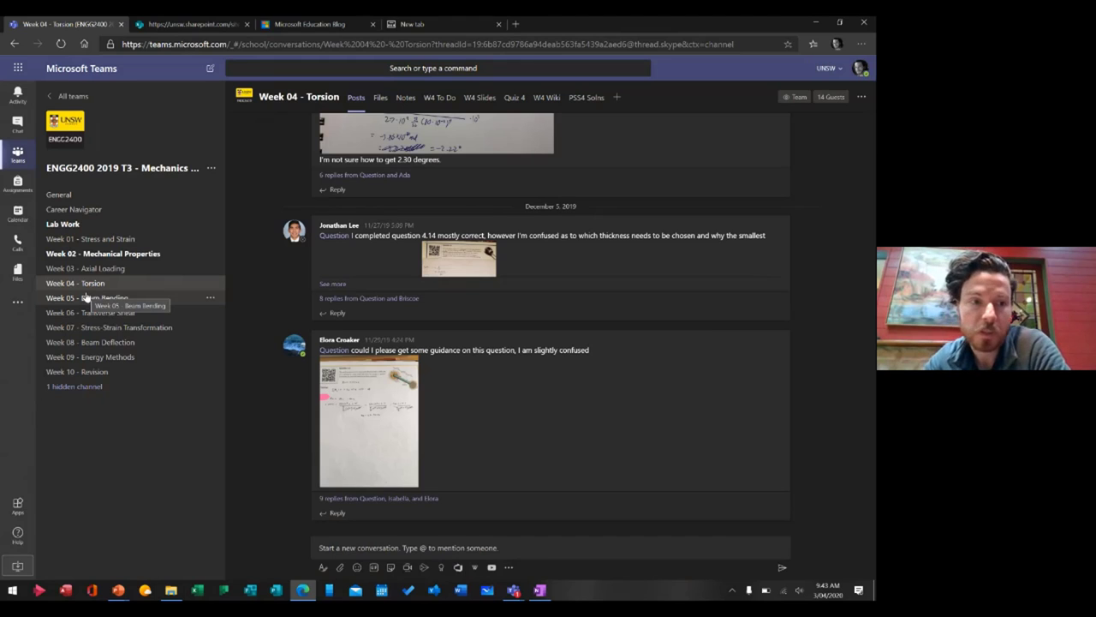
{"action": "left_click", "coordinate": [59, 196]}
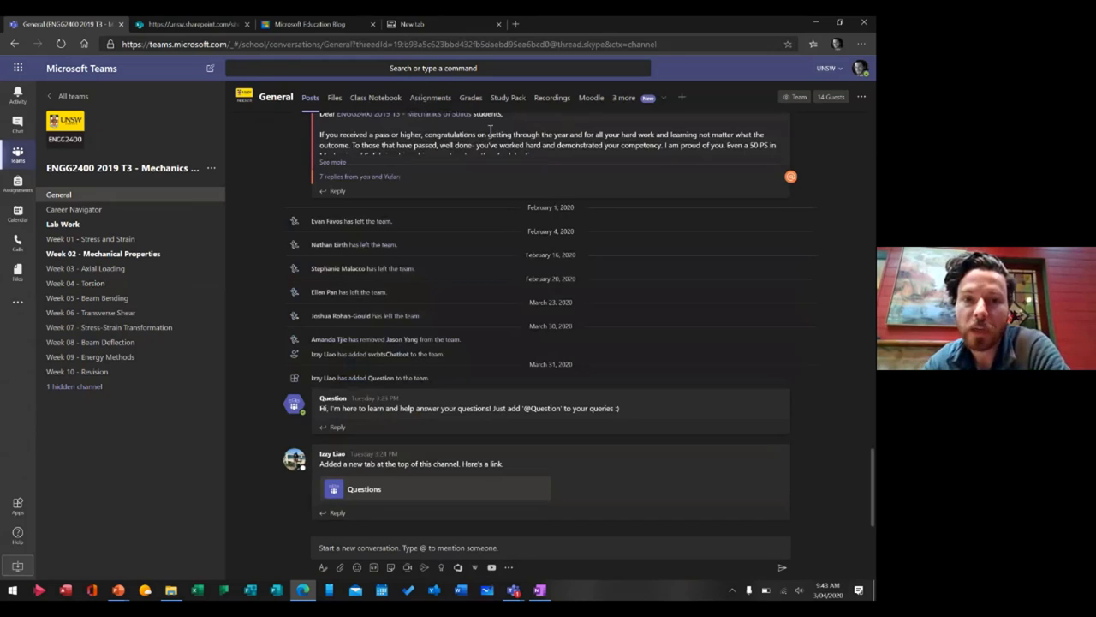
{"action": "left_click", "coordinate": [431, 102]}
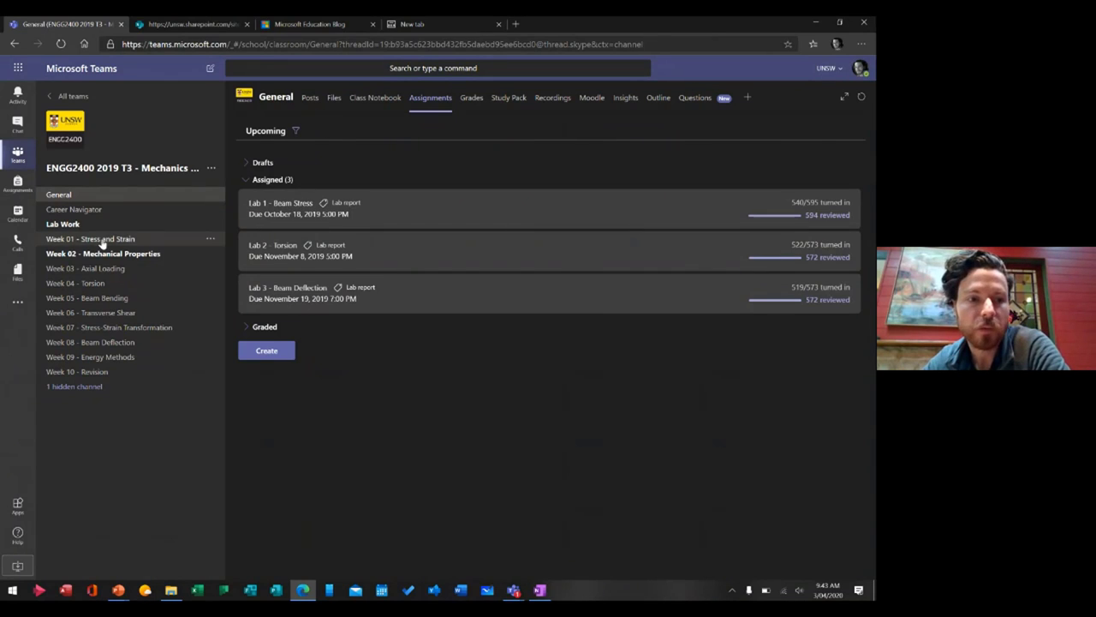
Step: View the W3 To Do page in the Week 03 - Axial Loading channel and preview the ongoing Teams call's window
{"action": "left_click", "coordinate": [91, 268]}
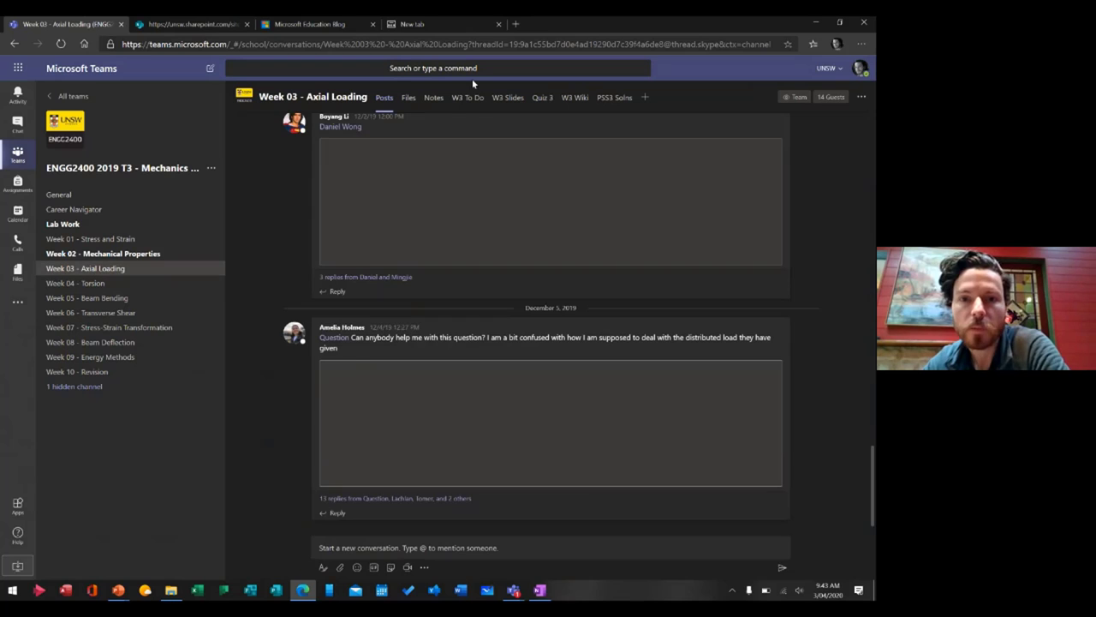
{"action": "left_click", "coordinate": [467, 98]}
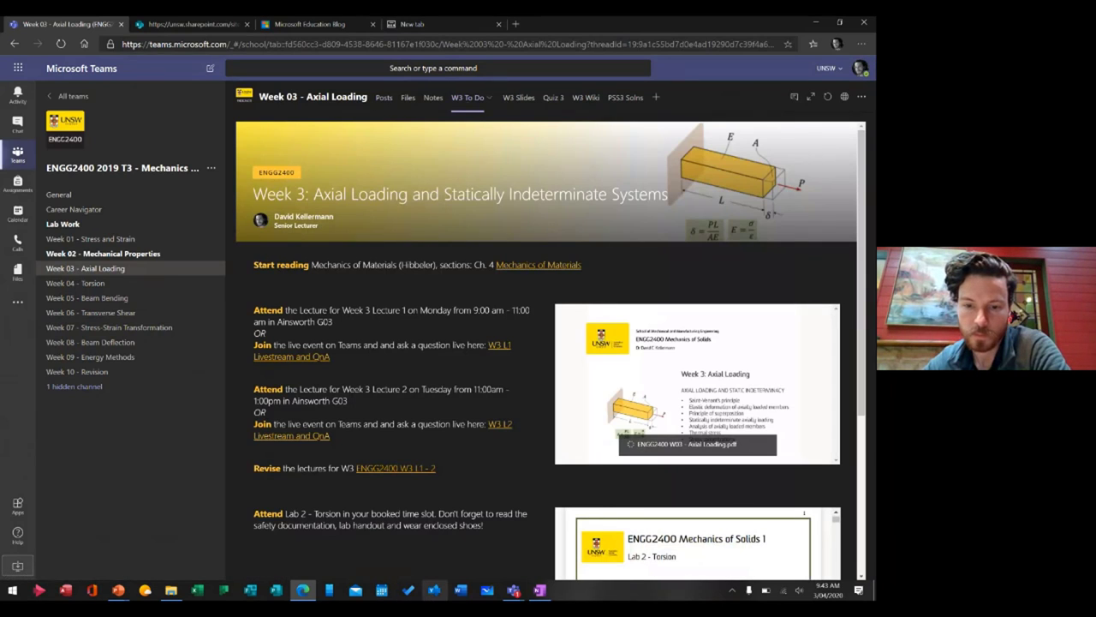
{"action": "mouse_move", "coordinate": [513, 590]}
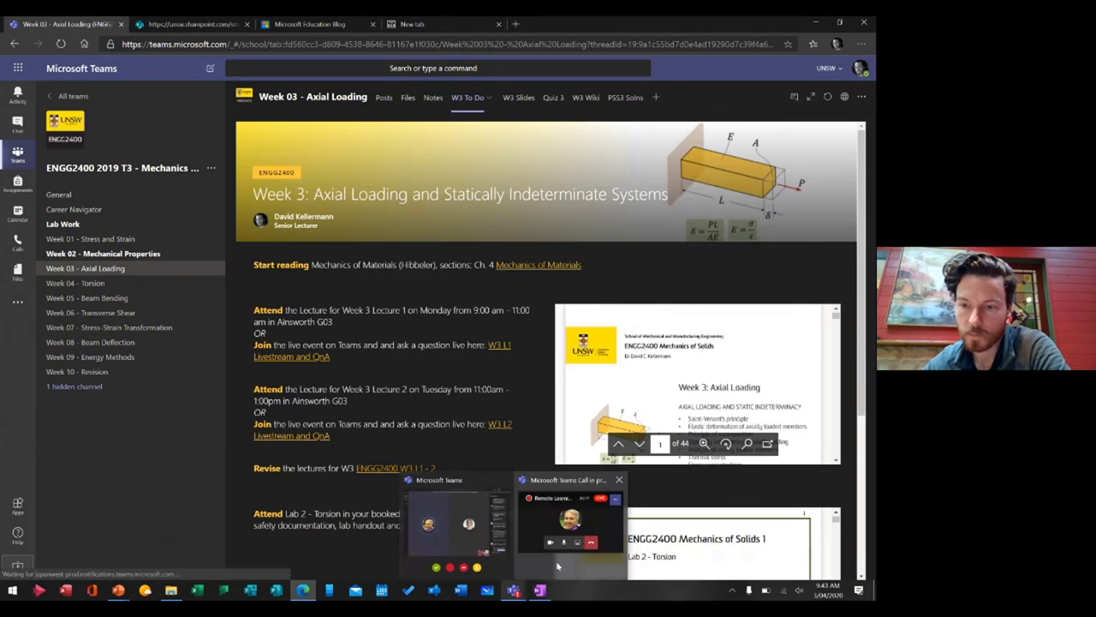
{"action": "mouse_move", "coordinate": [556, 560]}
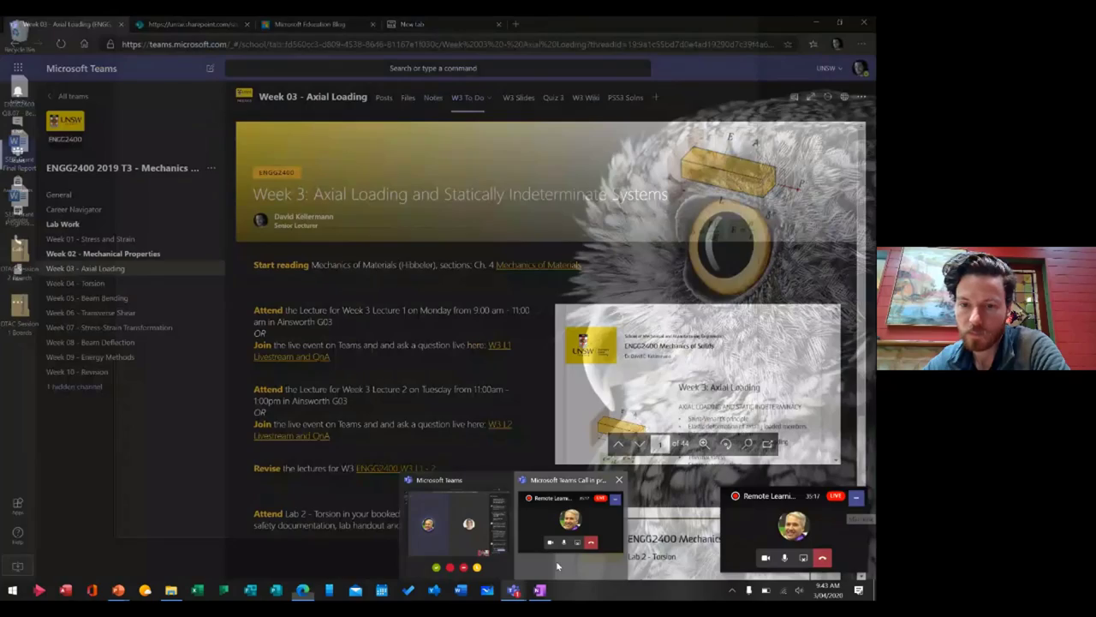